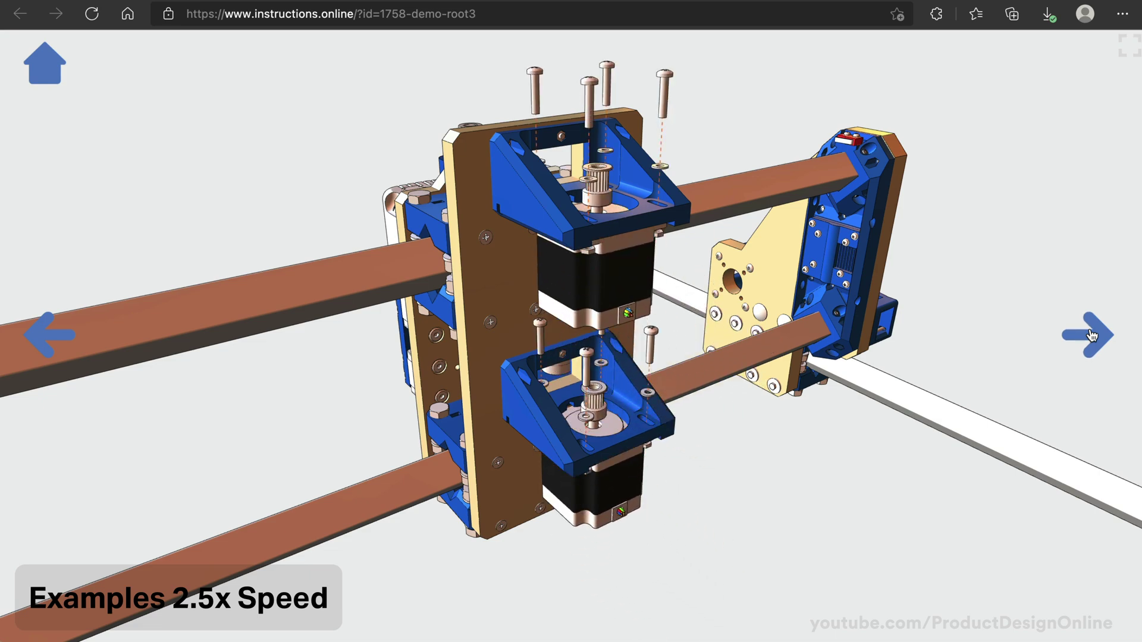
# - Advance the example motor guide through the stator, coil-and-bearing and fully assembled steps
pyautogui.click(1090, 334)
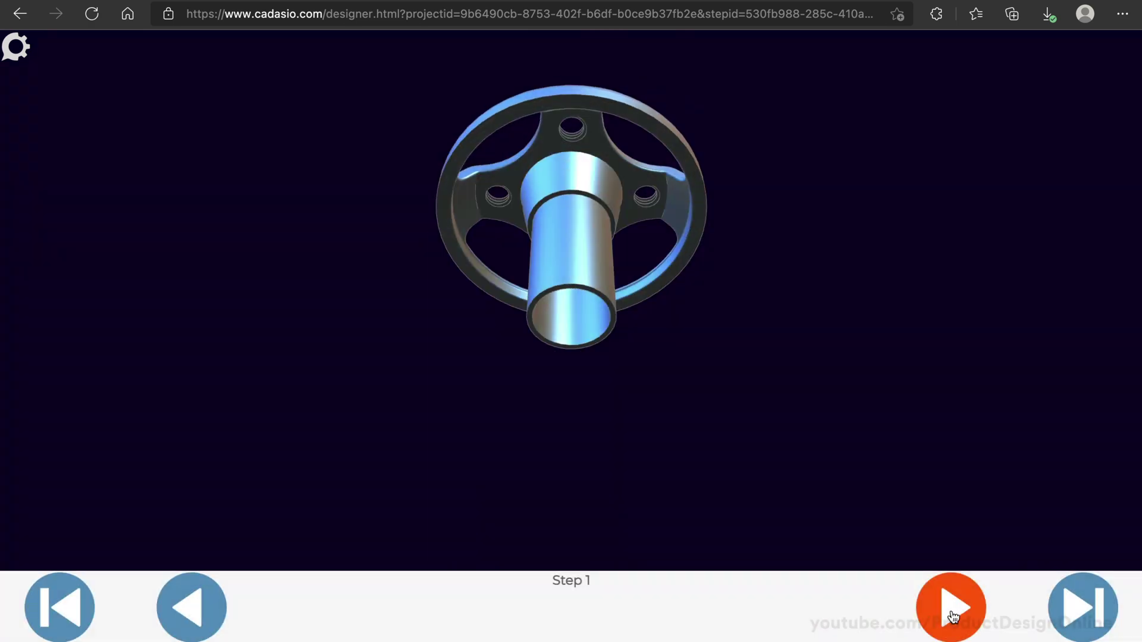
pyautogui.click(951, 610)
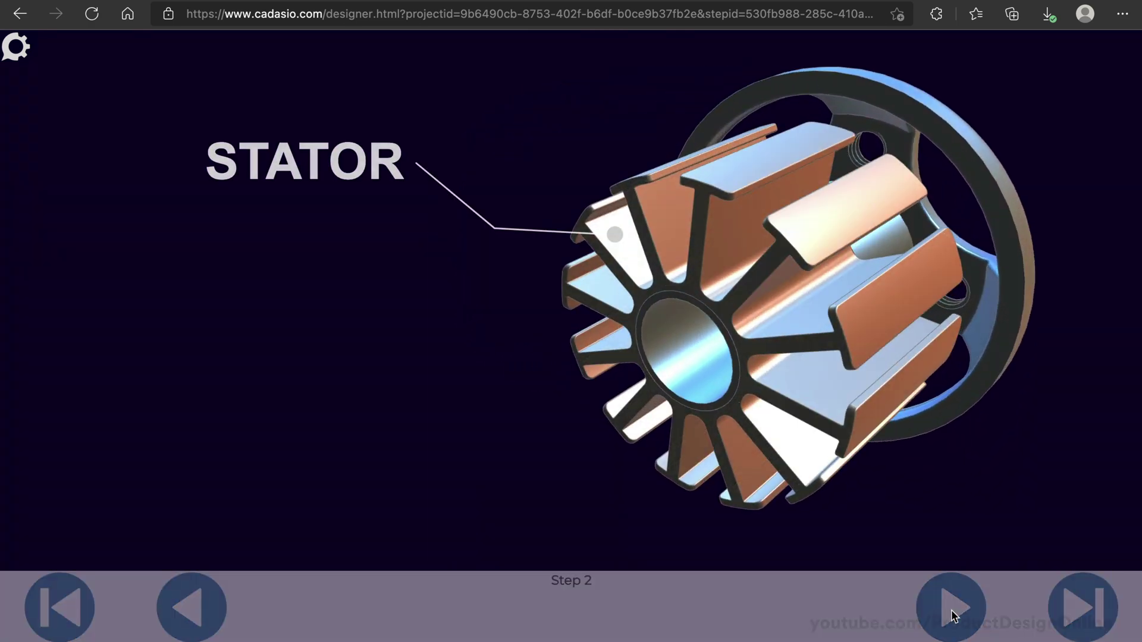
pyautogui.click(951, 610)
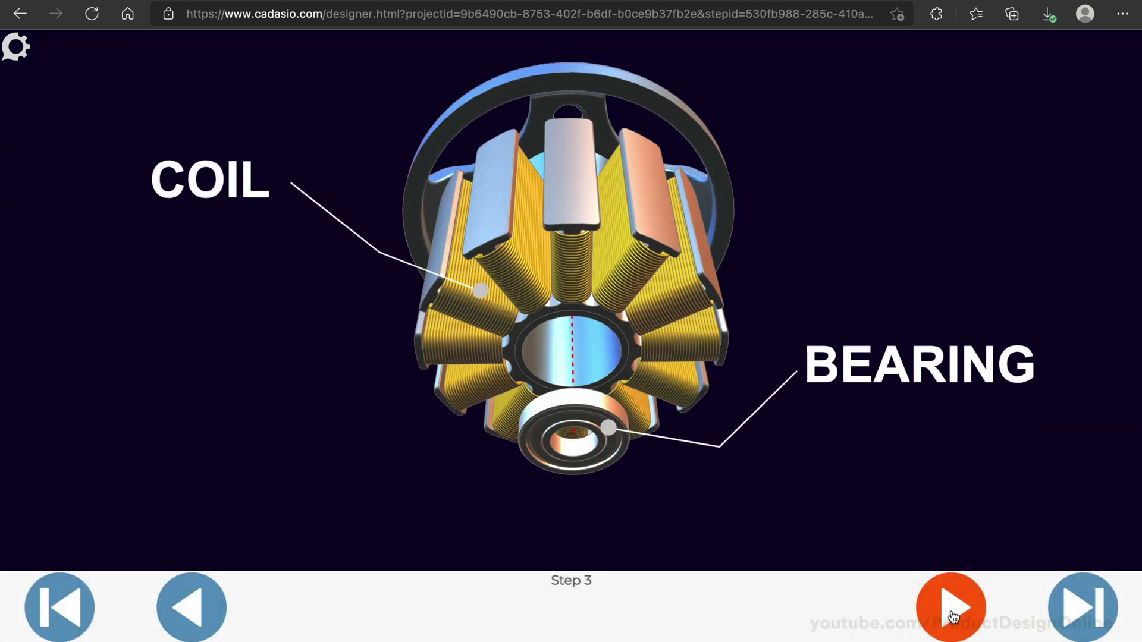
pyautogui.click(952, 610)
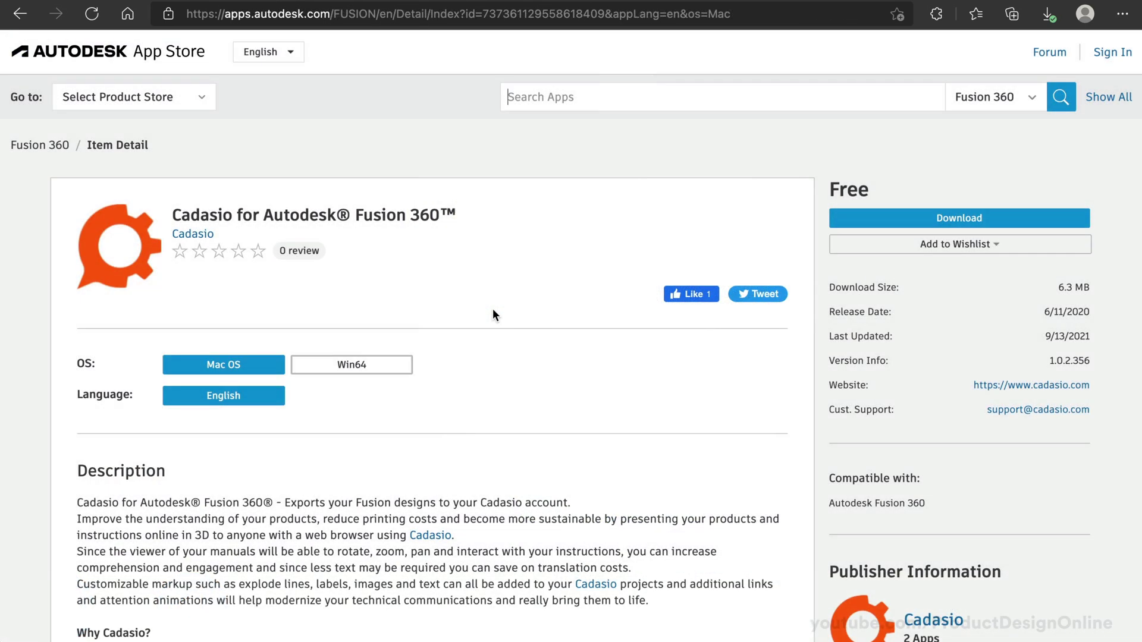
# - Download the free Cadasio for Fusion 360 add-in and start a free Cadasio account
pyautogui.click(842, 218)
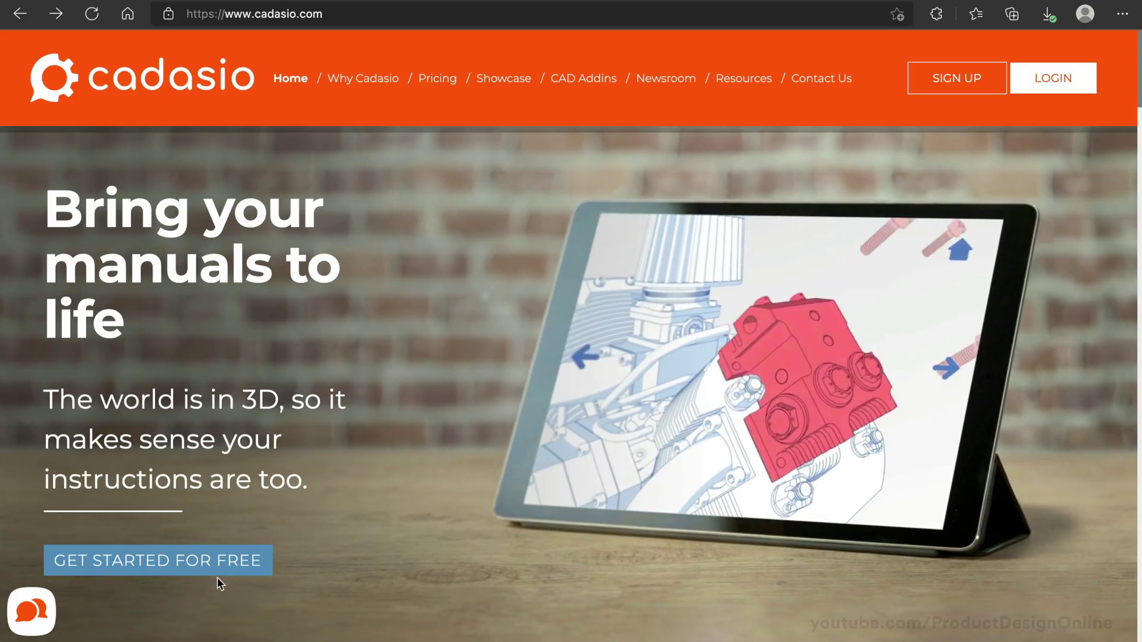
pyautogui.click(157, 560)
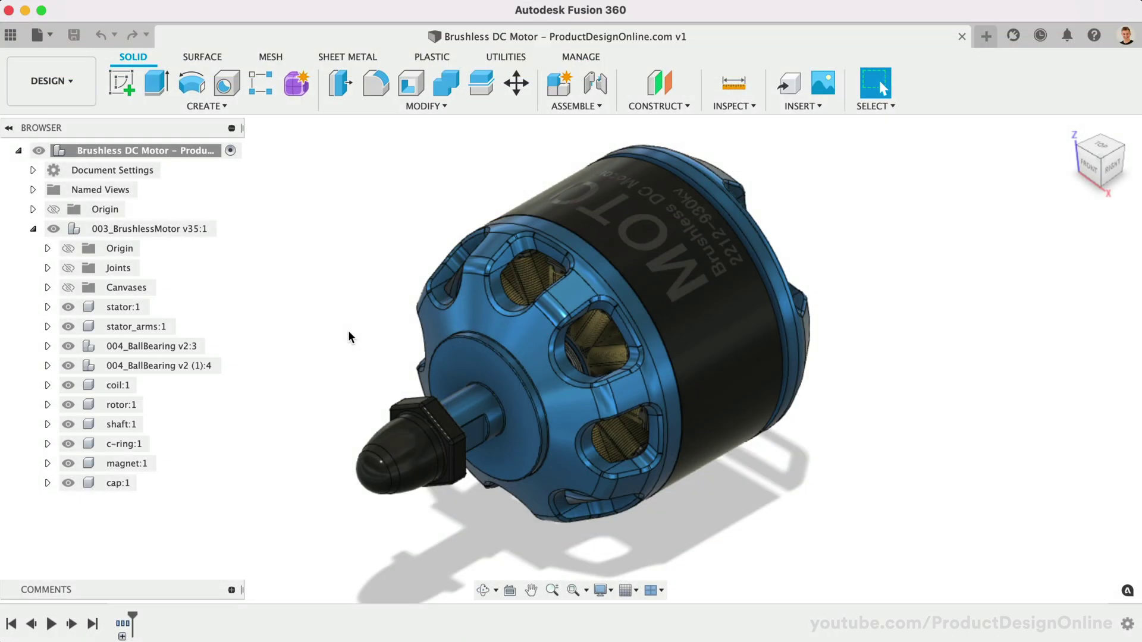
# - Log in to the Cadasio account from the add-in panel under Utilities
pyautogui.click(505, 56)
pyautogui.click(692, 78)
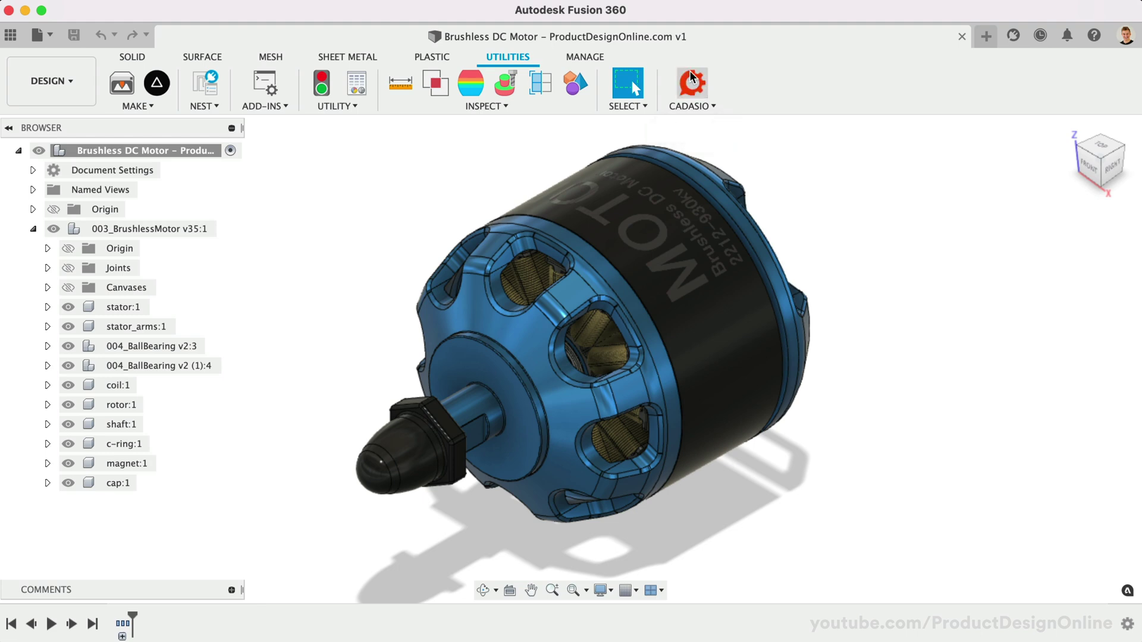
pyautogui.click(949, 215)
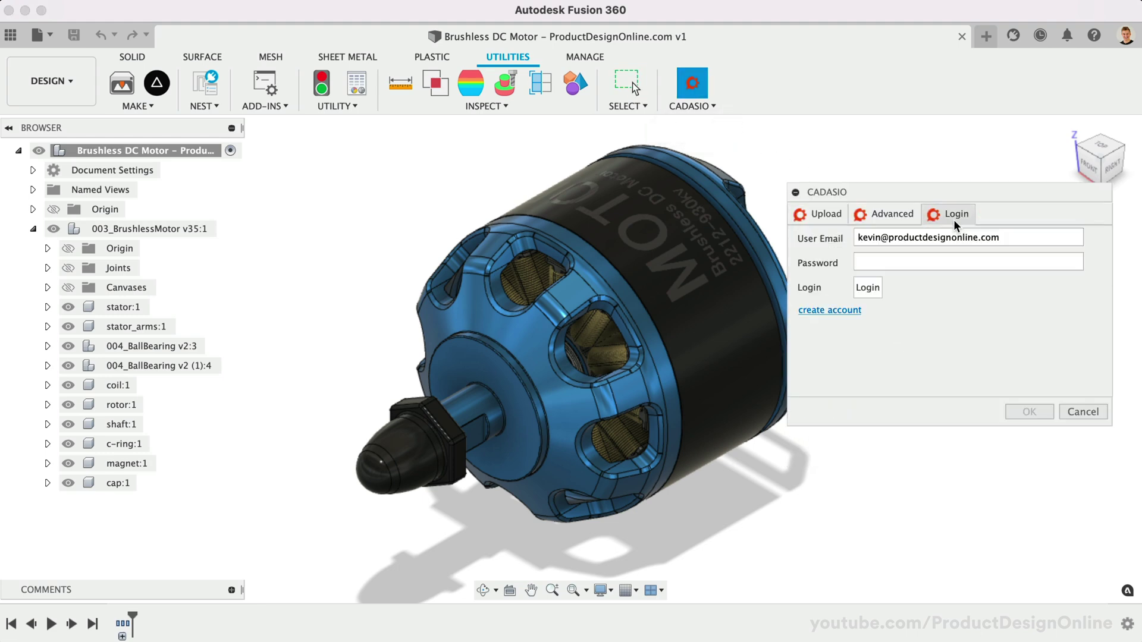
pyautogui.click(868, 287)
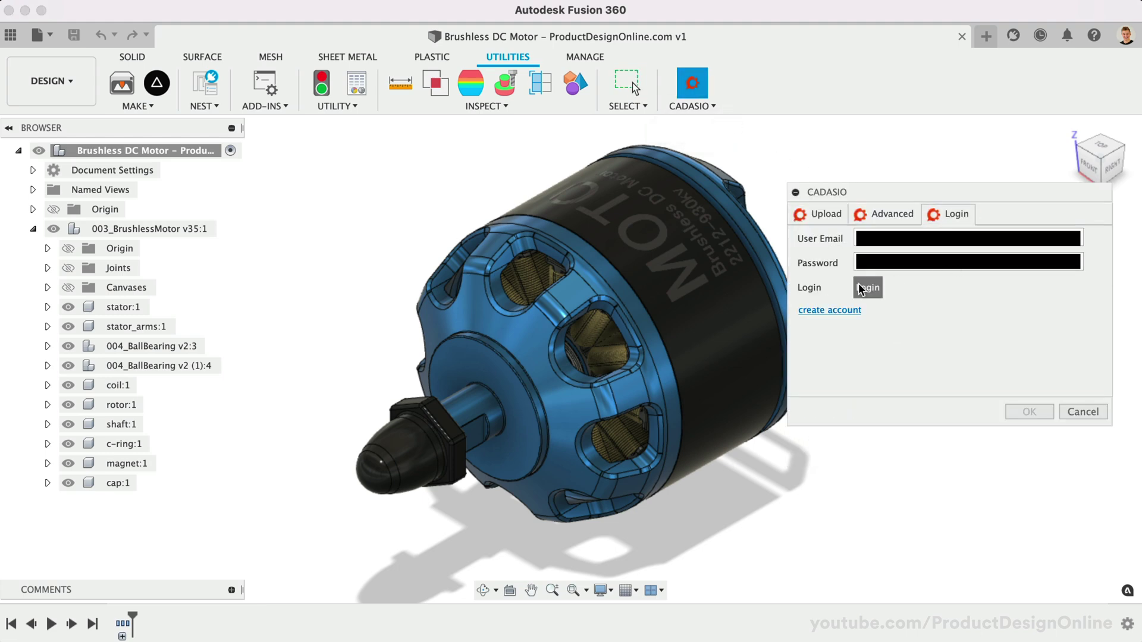
pyautogui.click(601, 339)
# - Upload the motor design to Cadasio as a new project named Brushless Motor
pyautogui.click(826, 214)
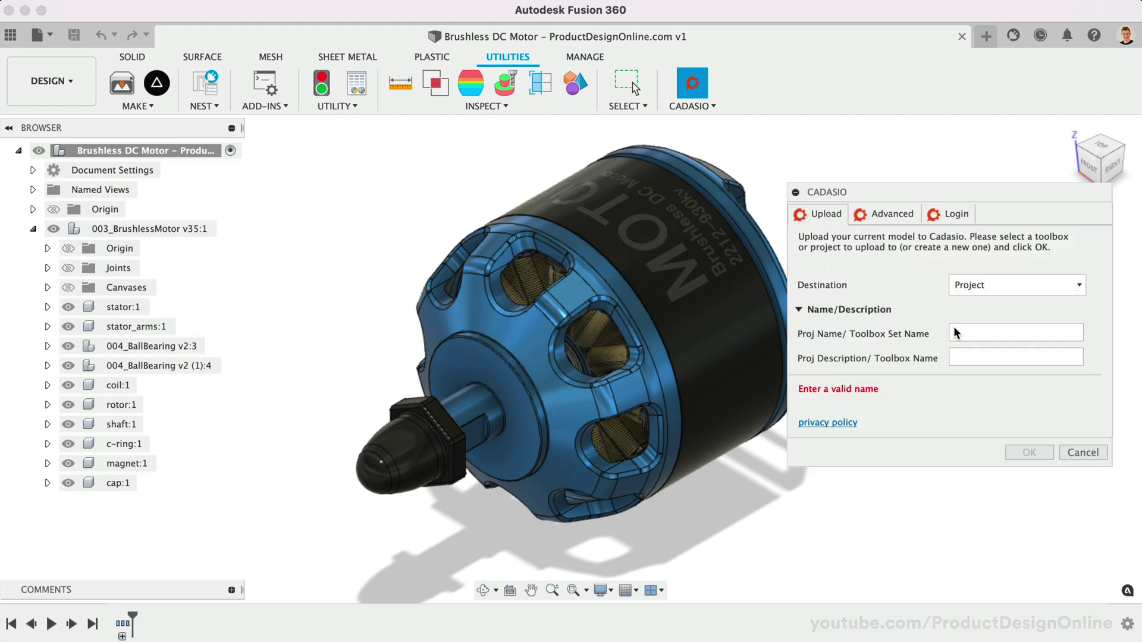
pyautogui.write('Brushless Motor')
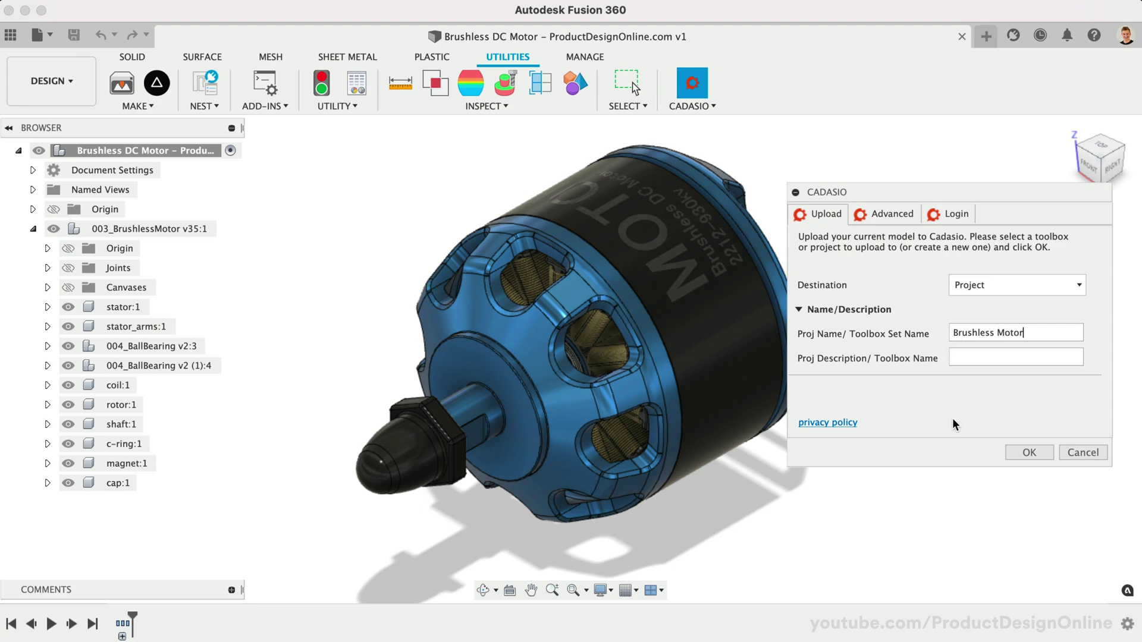
pyautogui.click(1029, 452)
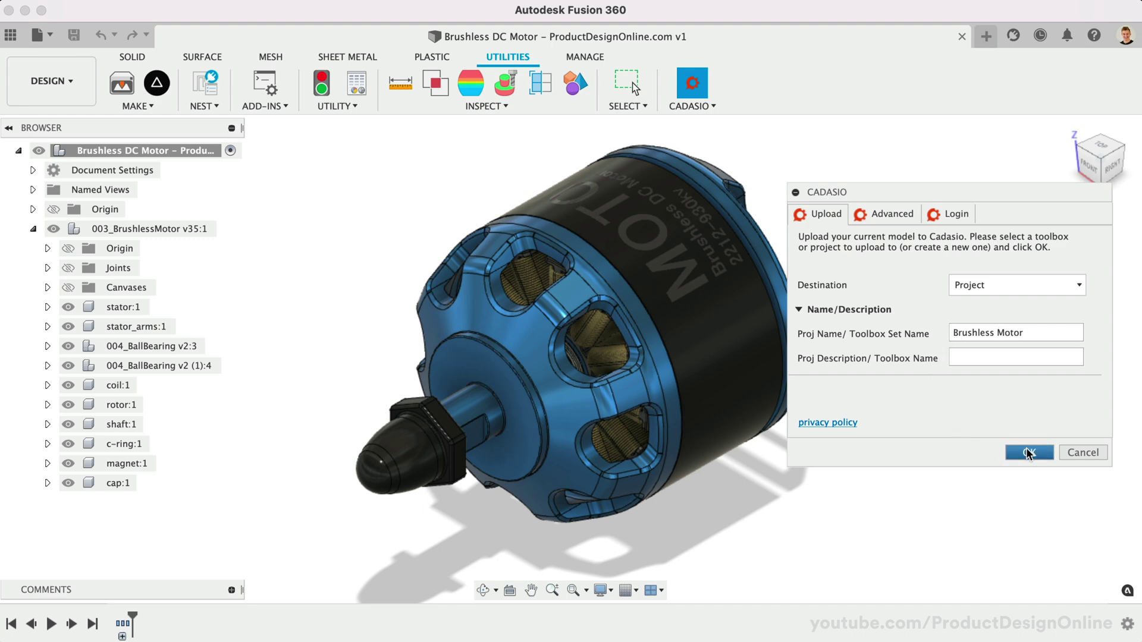
pyautogui.click(1029, 452)
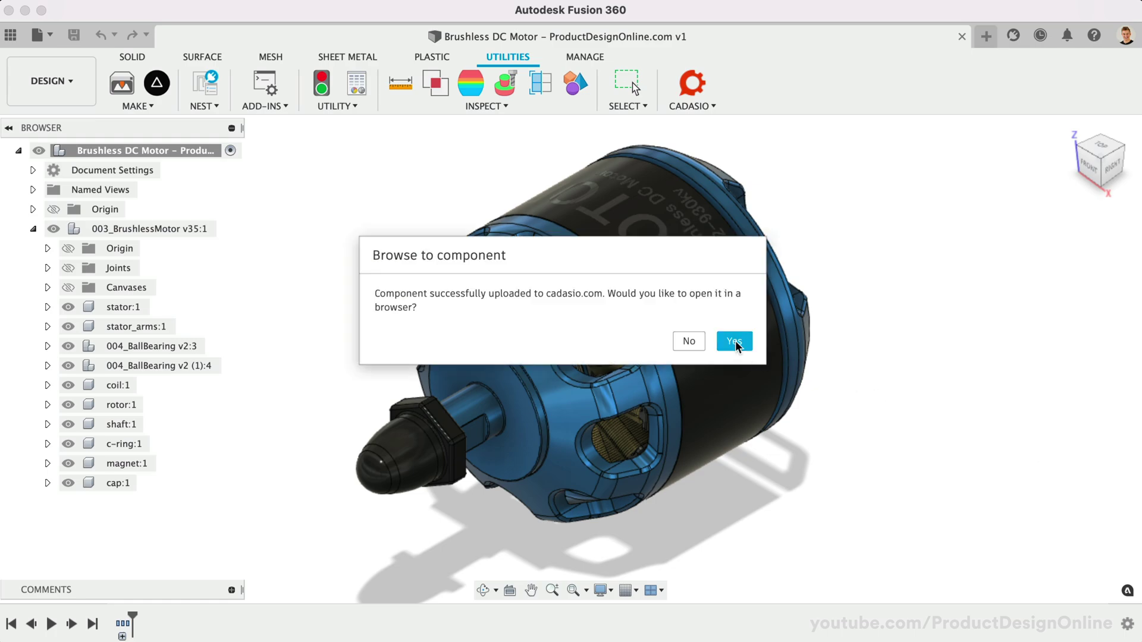
# - Browse to the uploaded Brushless Motor project and open it in the Cadasio designer
pyautogui.click(734, 343)
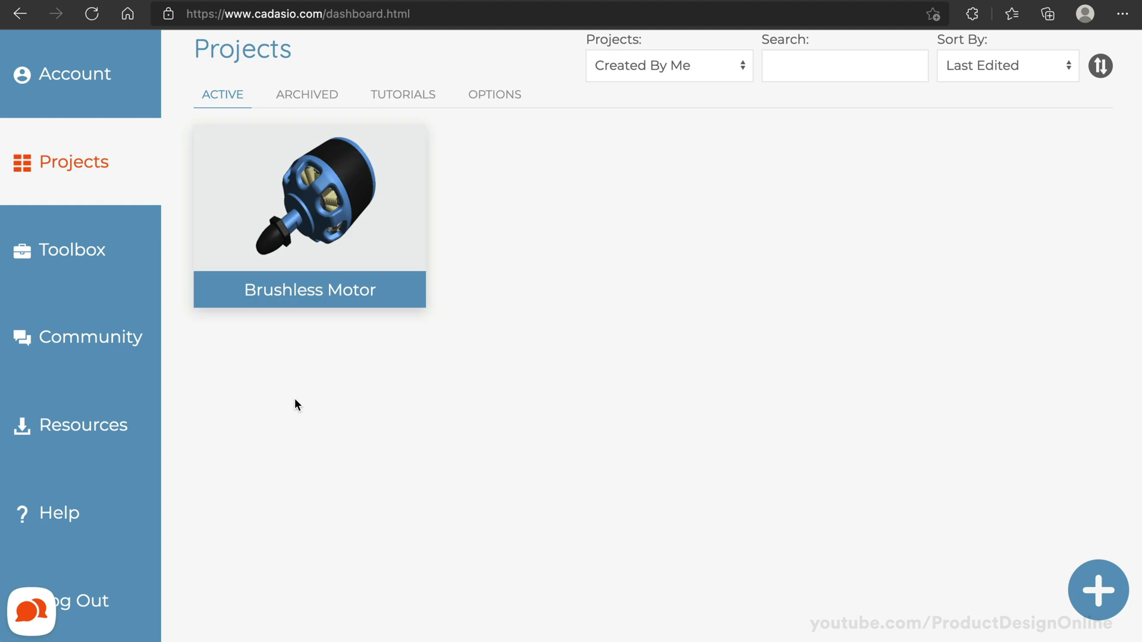
pyautogui.moveTo(310, 217)
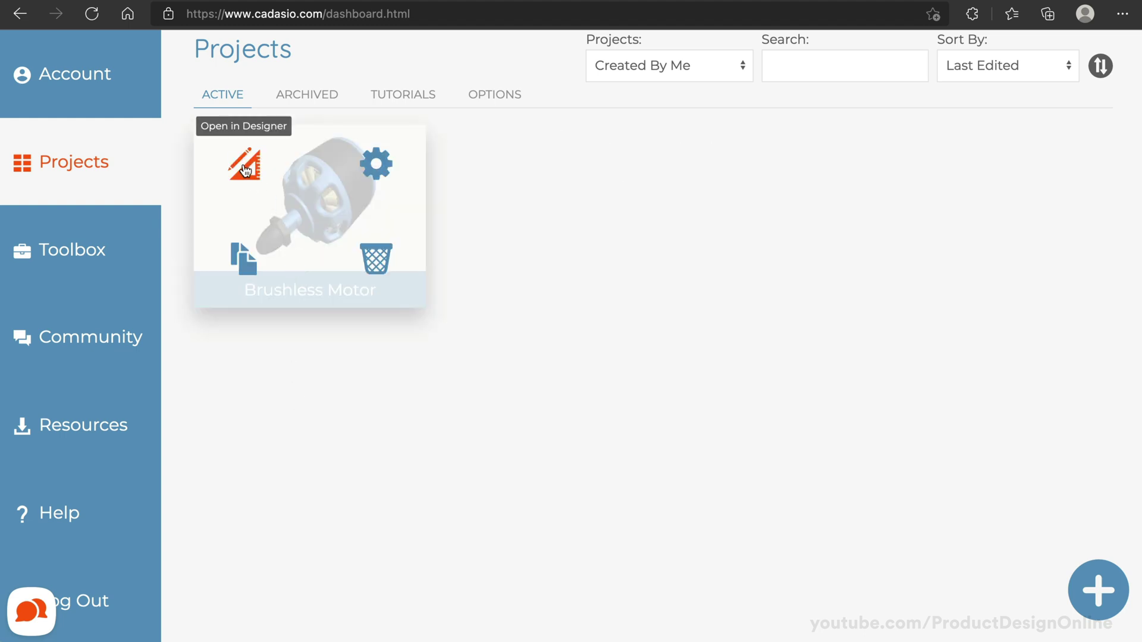
pyautogui.click(244, 165)
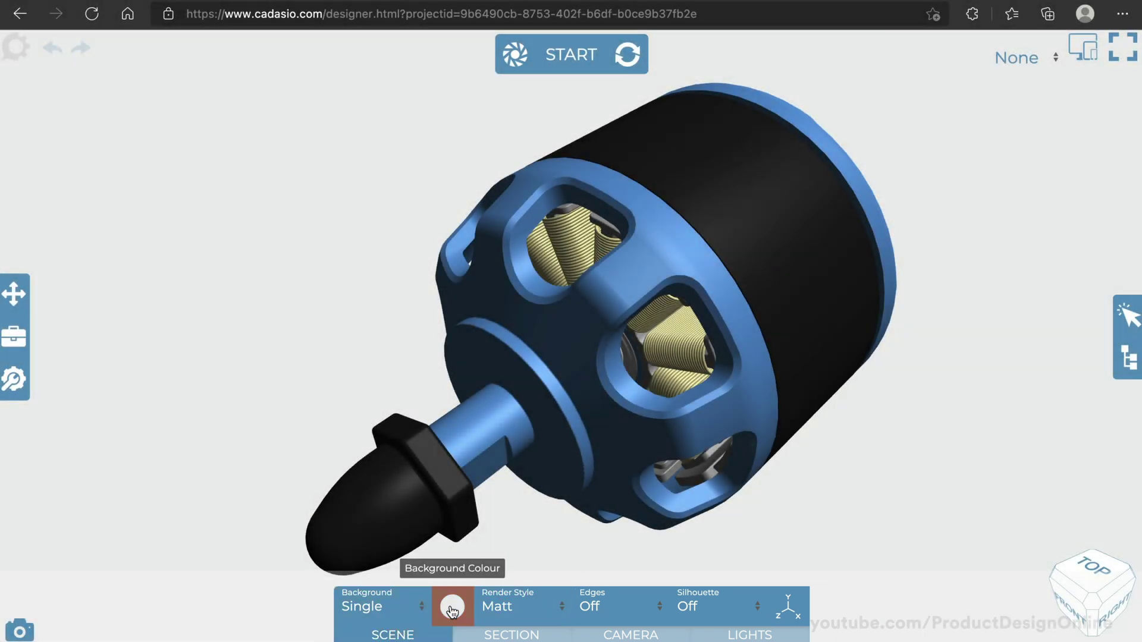
# - Set a dark purple background, Metallic render style and edges on for the scene
pyautogui.click(453, 607)
pyautogui.moveTo(666, 497); pyautogui.dragTo(653, 514)
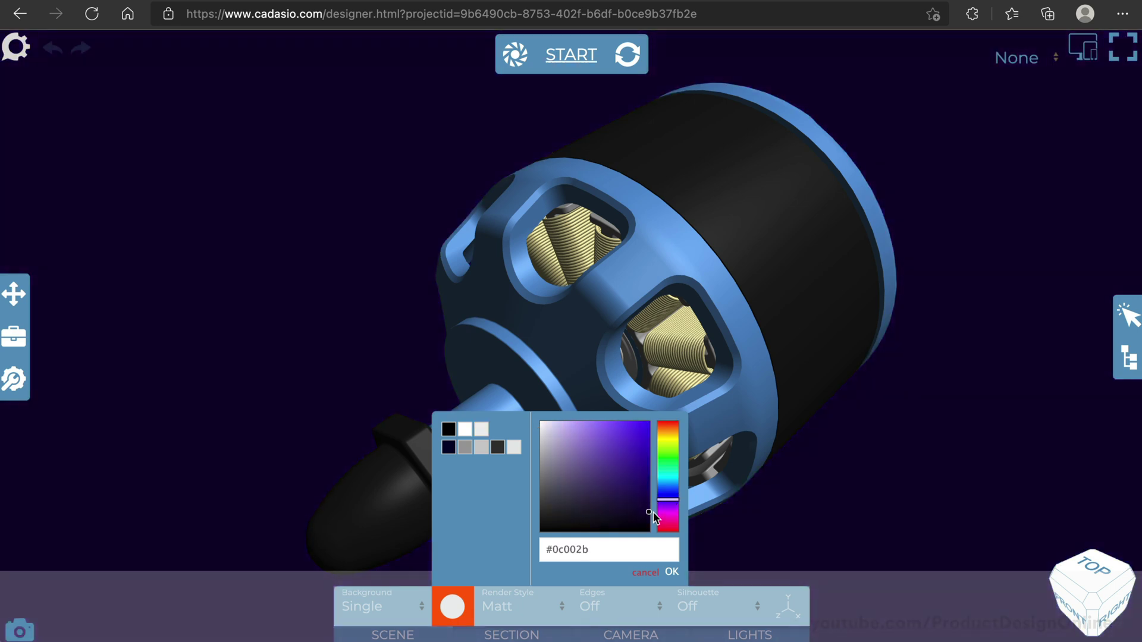
pyautogui.click(519, 607)
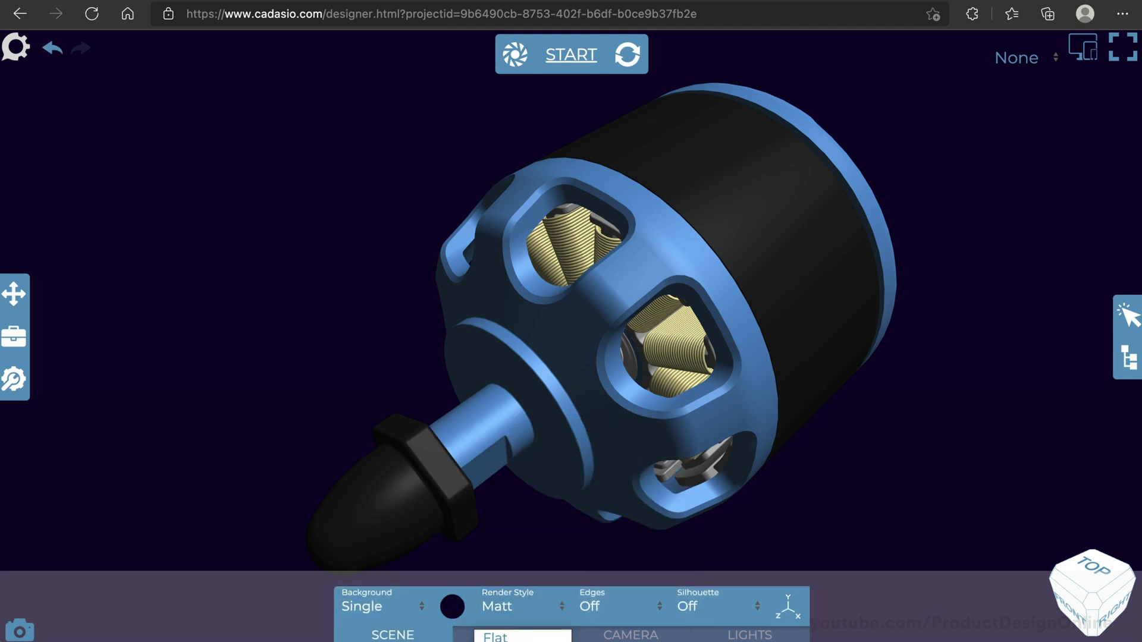
pyautogui.click(517, 607)
pyautogui.click(590, 609)
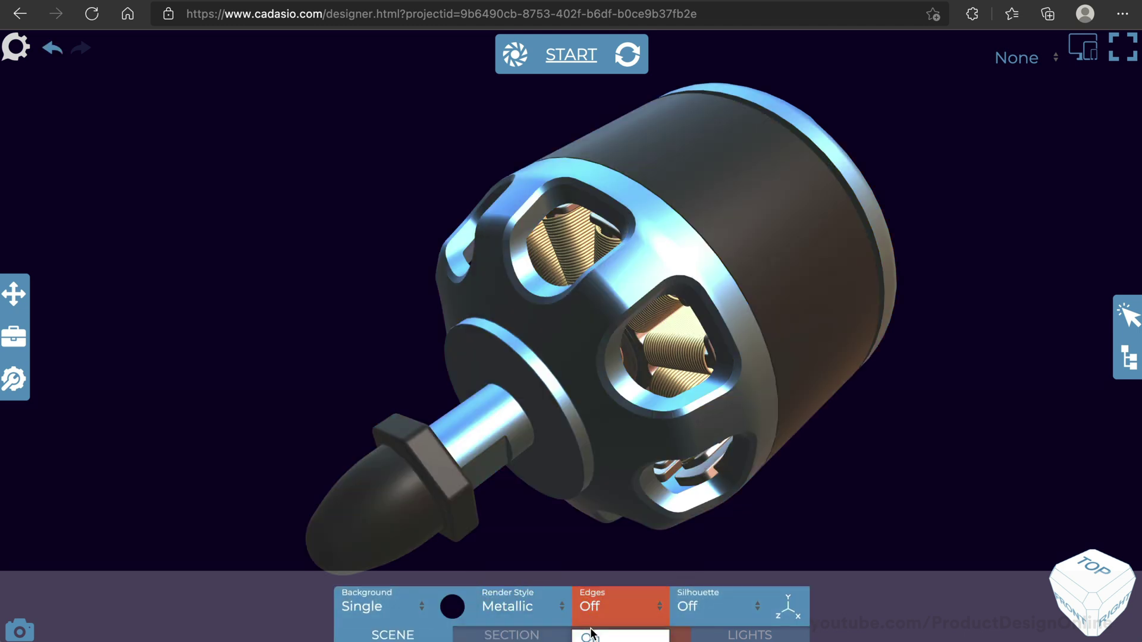
pyautogui.click(590, 630)
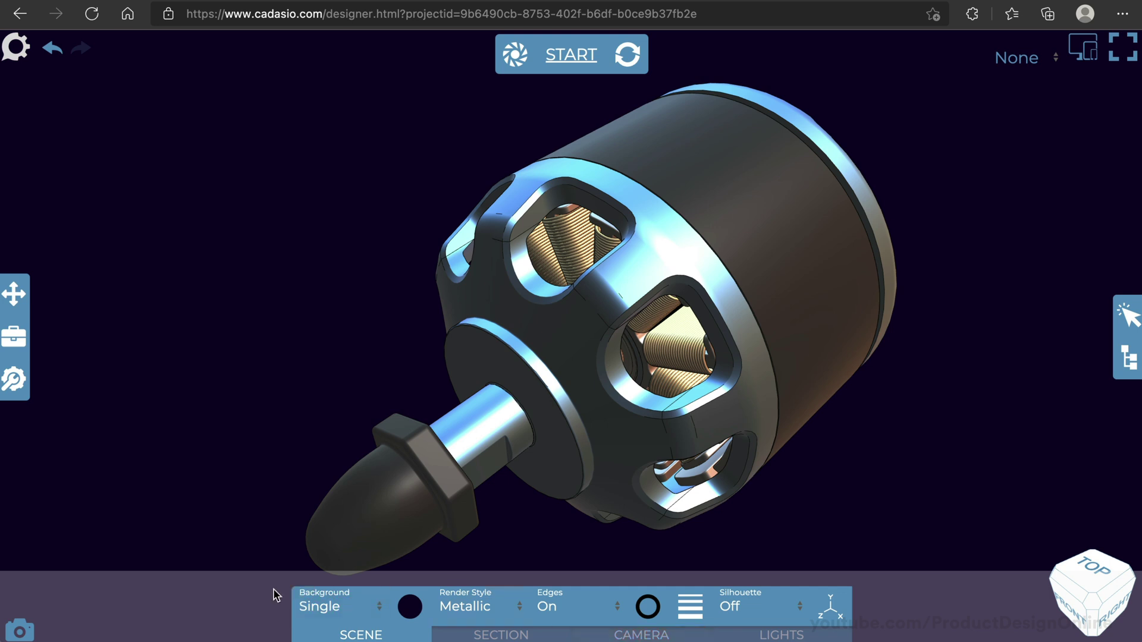
# - Set the edge colour to a mid grey
pyautogui.click(640, 612)
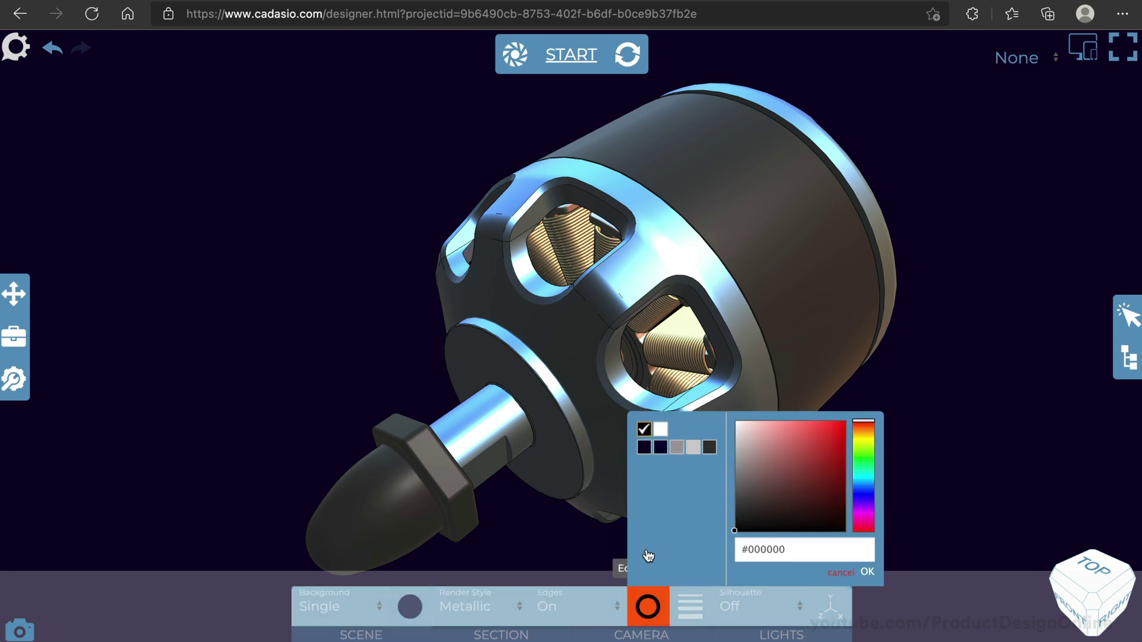
pyautogui.click(748, 505)
pyautogui.moveTo(734, 507); pyautogui.dragTo(726, 475)
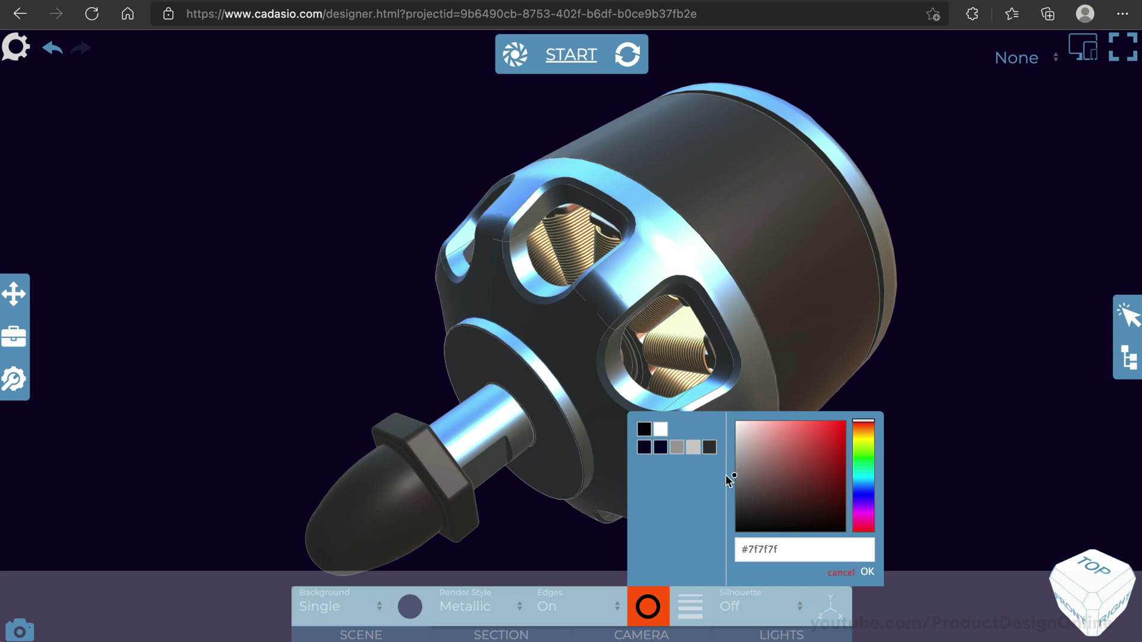
pyautogui.click(275, 599)
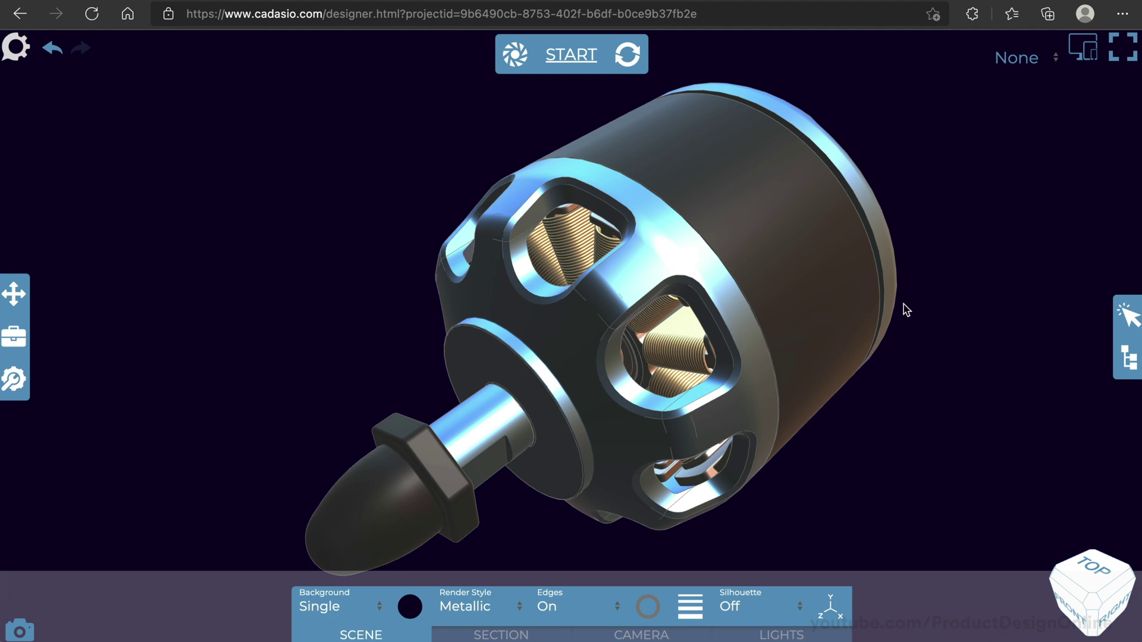
# - In the CAD part tree, hide all motor parts and leave only the stator visible
pyautogui.click(1062, 579)
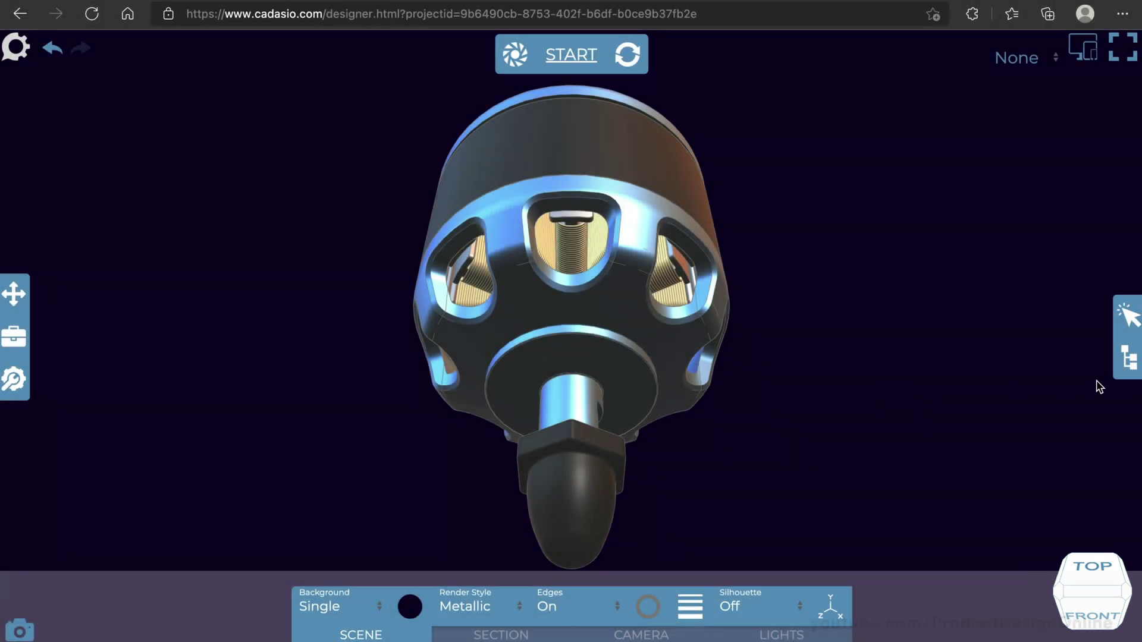
pyautogui.click(1127, 364)
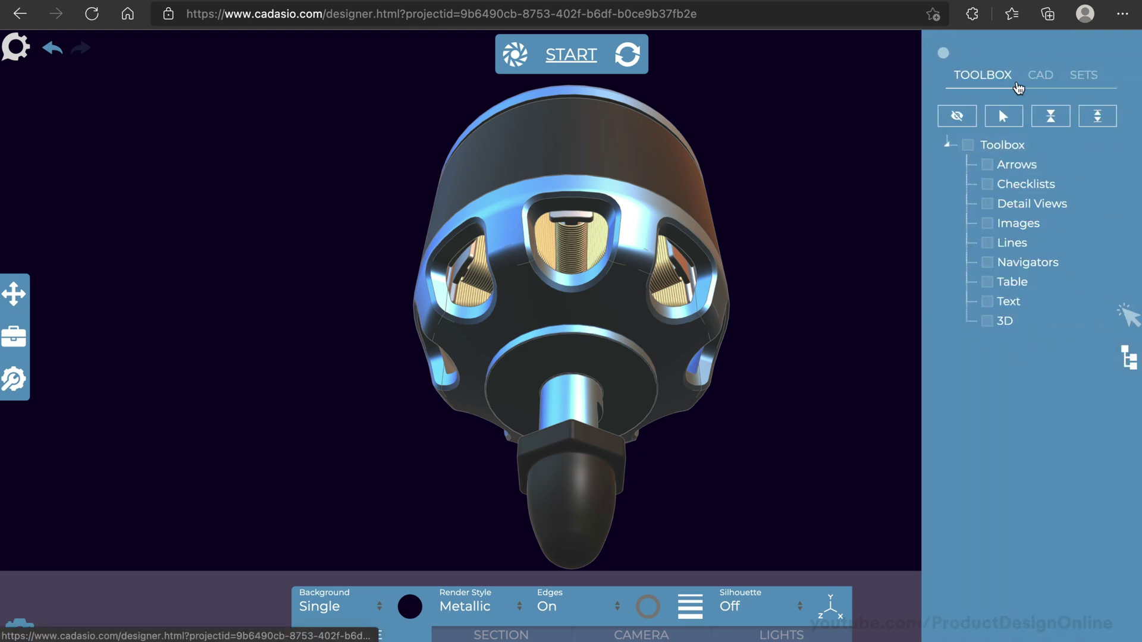
pyautogui.click(1040, 75)
pyautogui.click(1040, 178)
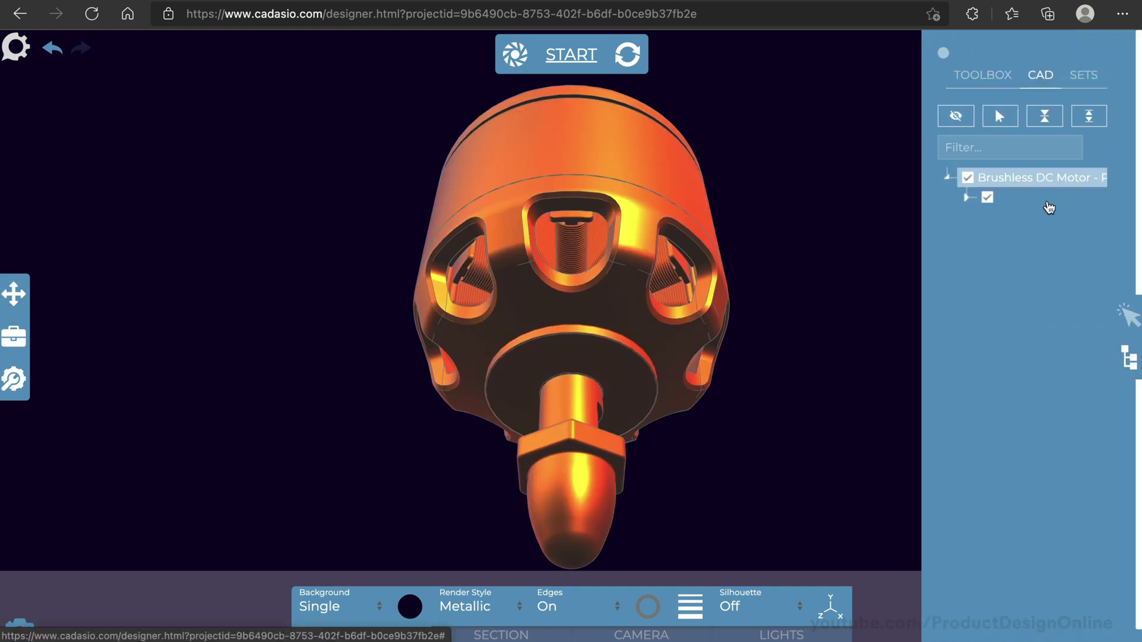
pyautogui.click(1050, 232)
pyautogui.click(967, 197)
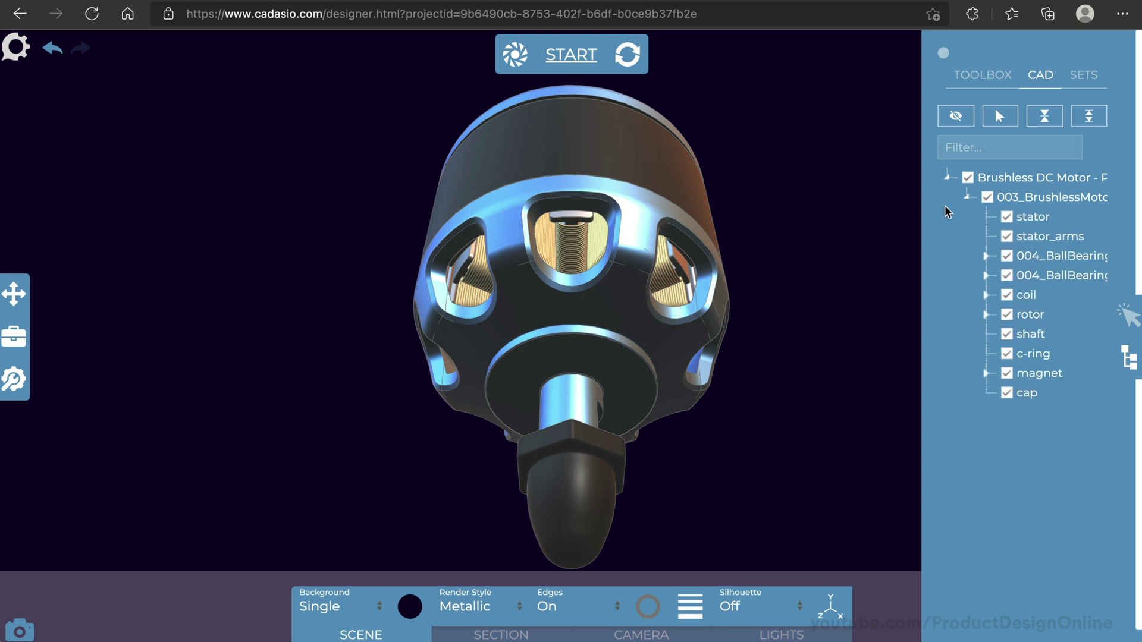
pyautogui.click(987, 197)
pyautogui.click(1033, 216)
pyautogui.click(1006, 217)
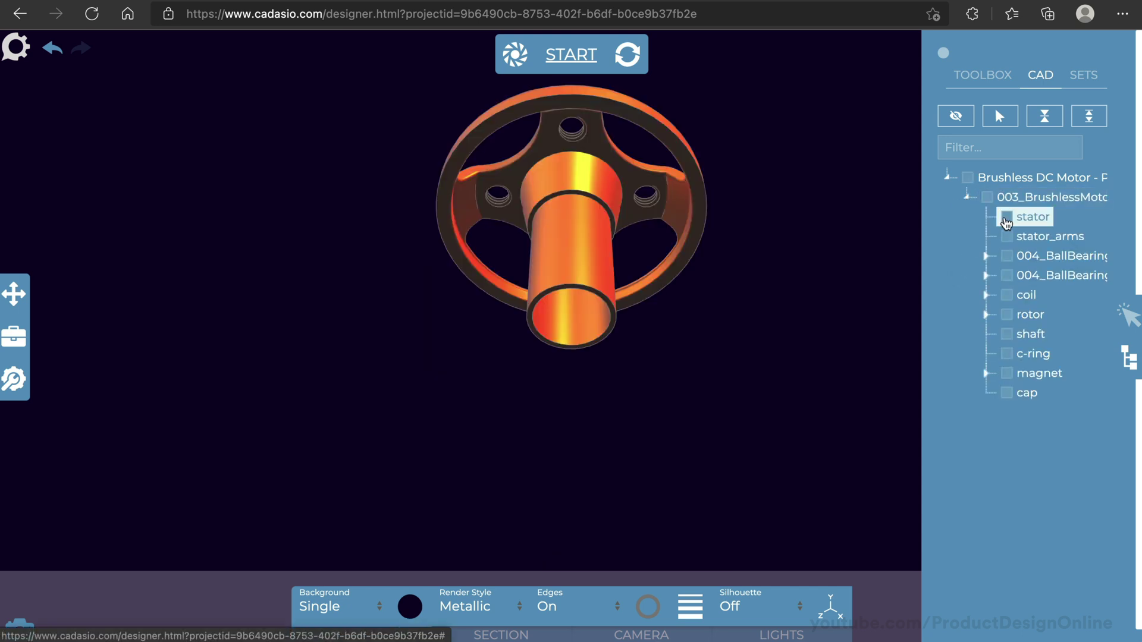
pyautogui.click(854, 347)
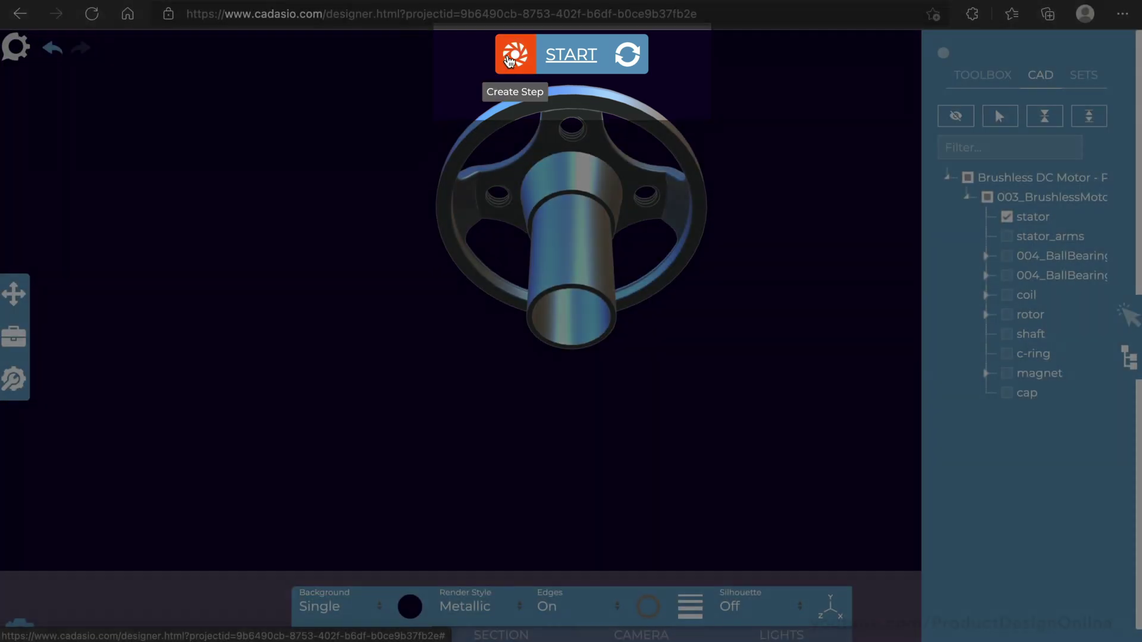
# - Create a new guide step named Step 1 with Pause behaviour showing the stator
pyautogui.click(514, 56)
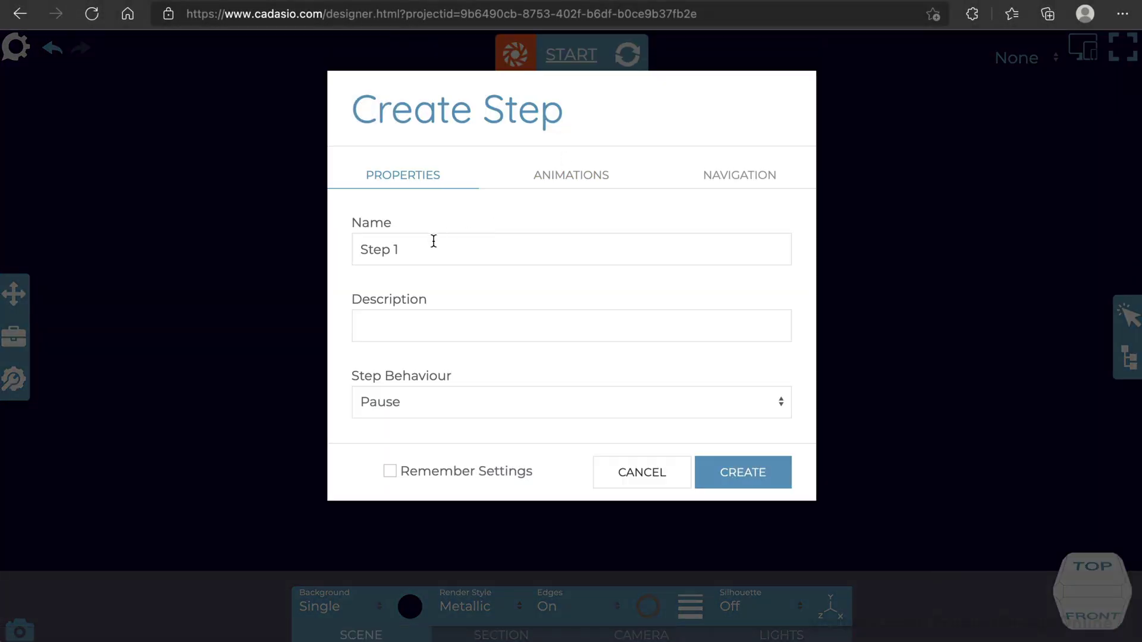
pyautogui.click(517, 329)
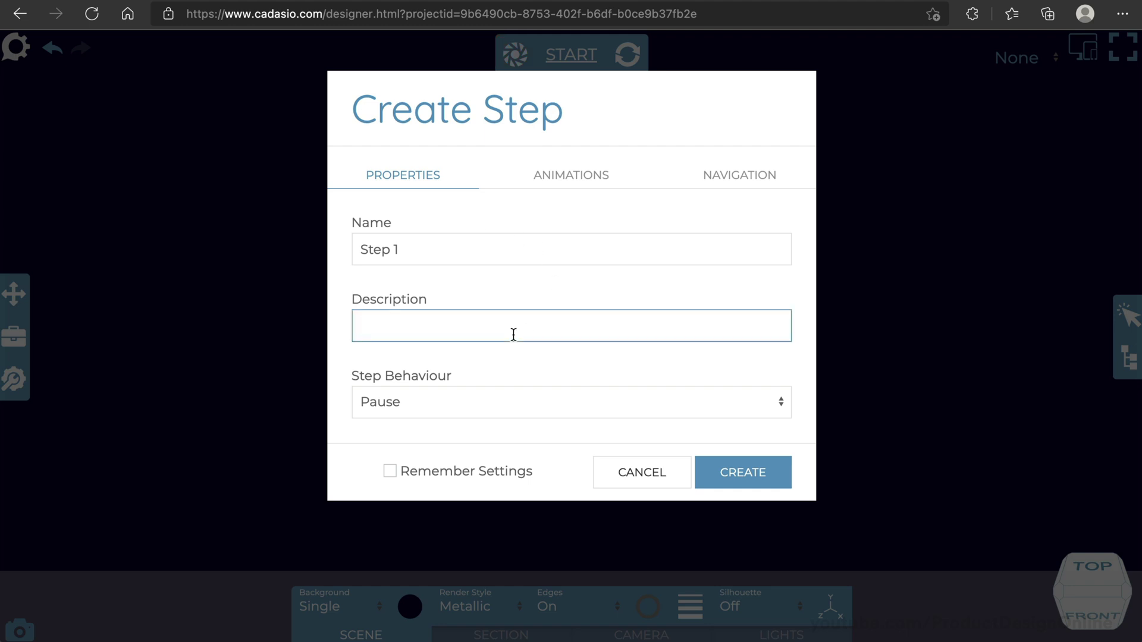
pyautogui.click(760, 479)
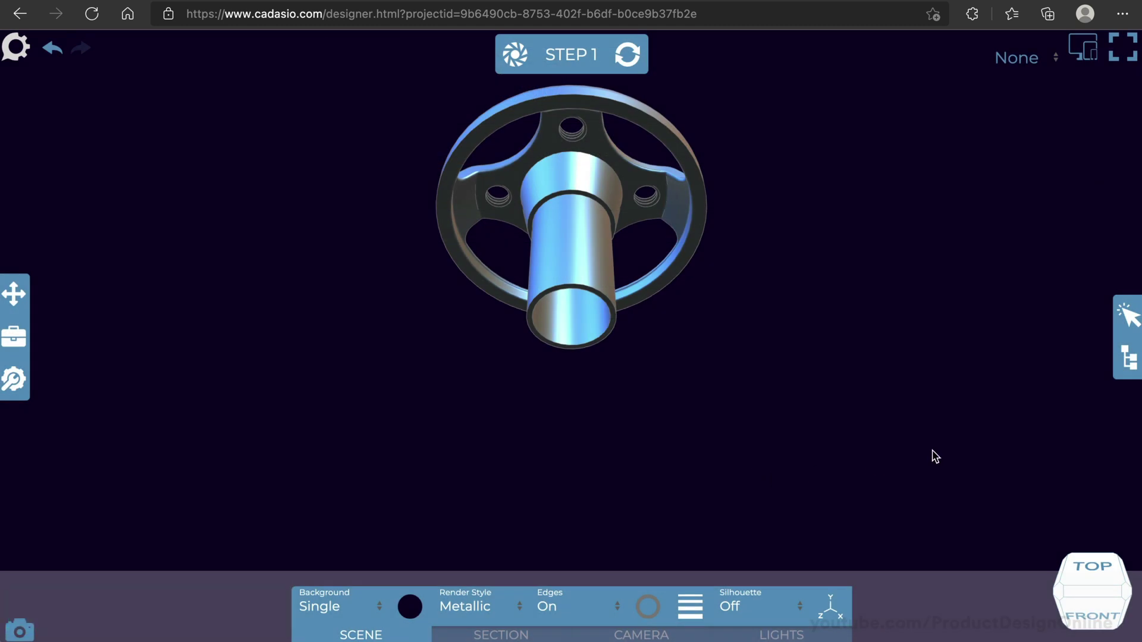
# - Show the stator_arms part from the component tree and angle the view on the model
pyautogui.click(1128, 359)
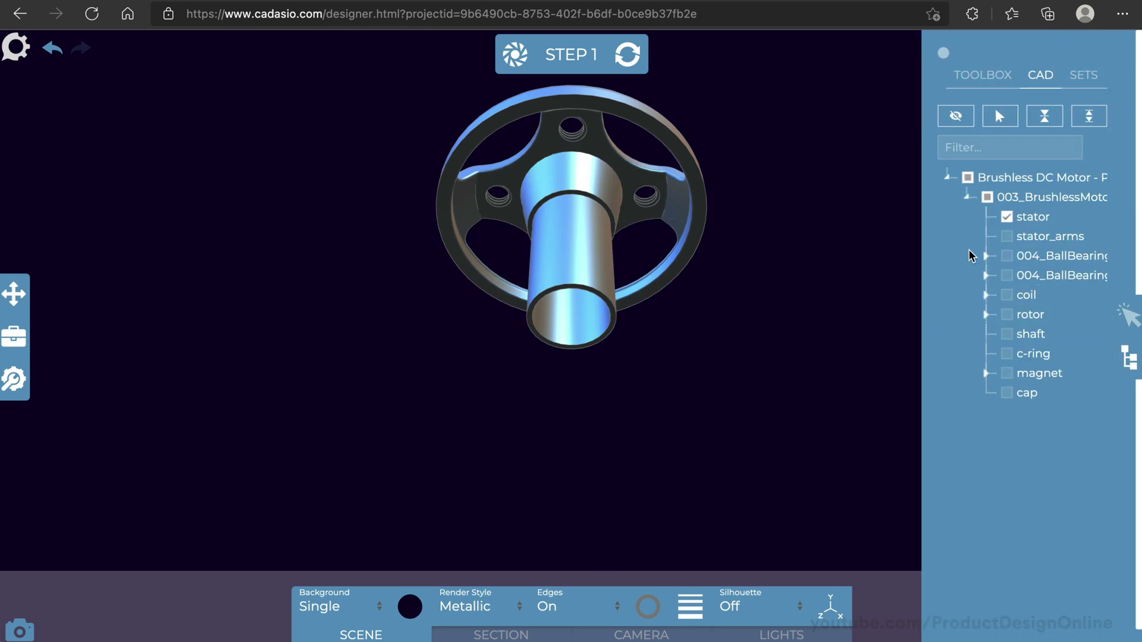
pyautogui.click(1005, 237)
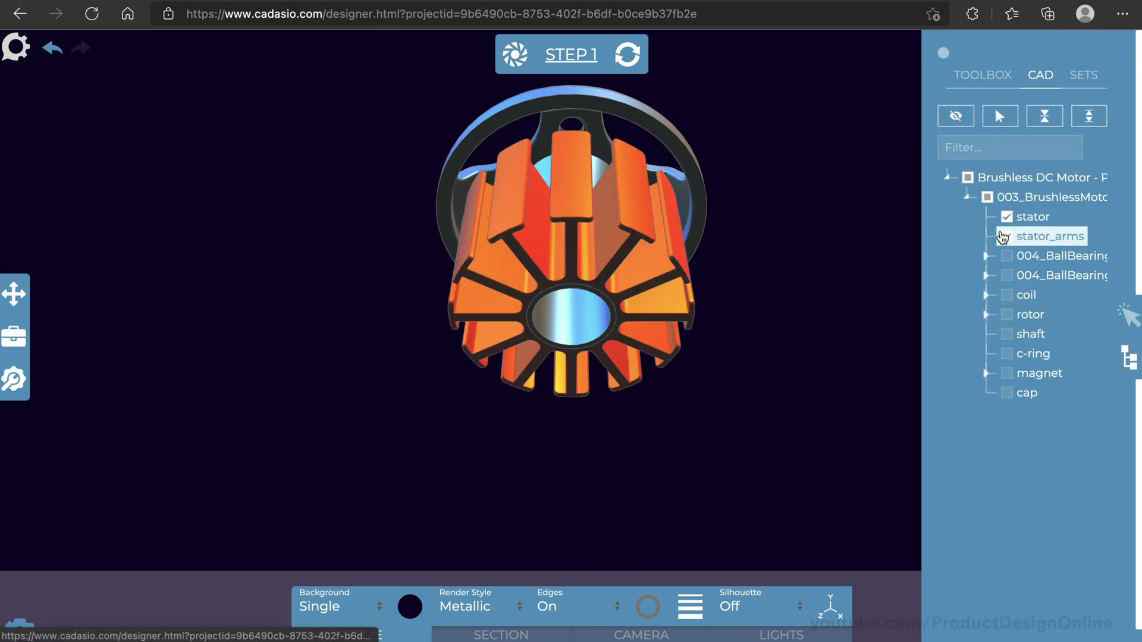
pyautogui.click(864, 276)
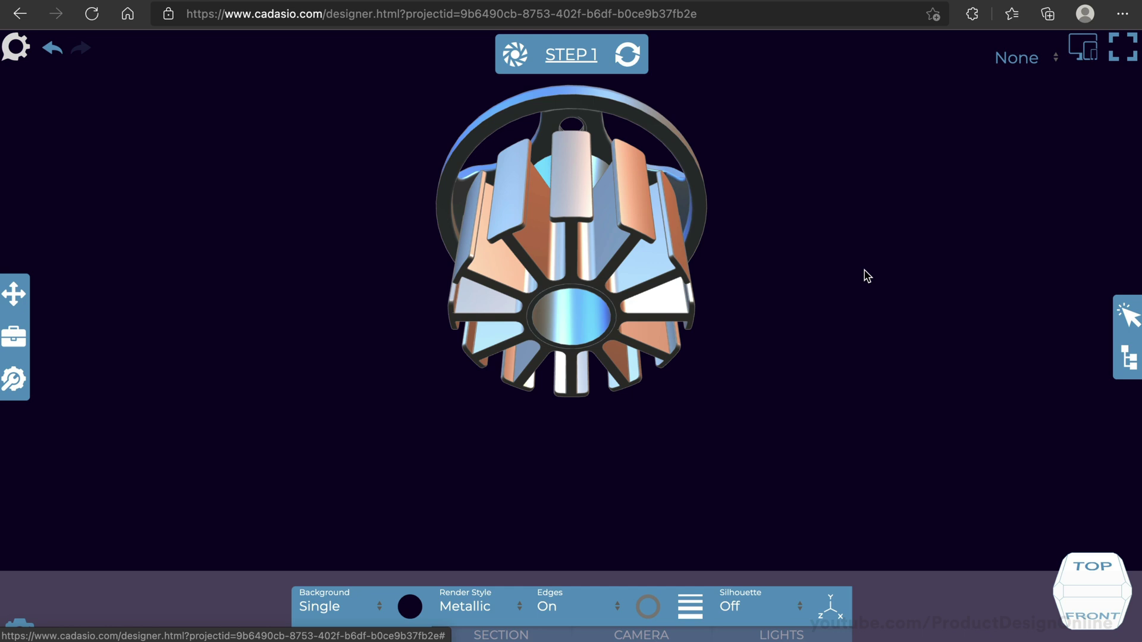
pyautogui.scroll(2, 852, 297)
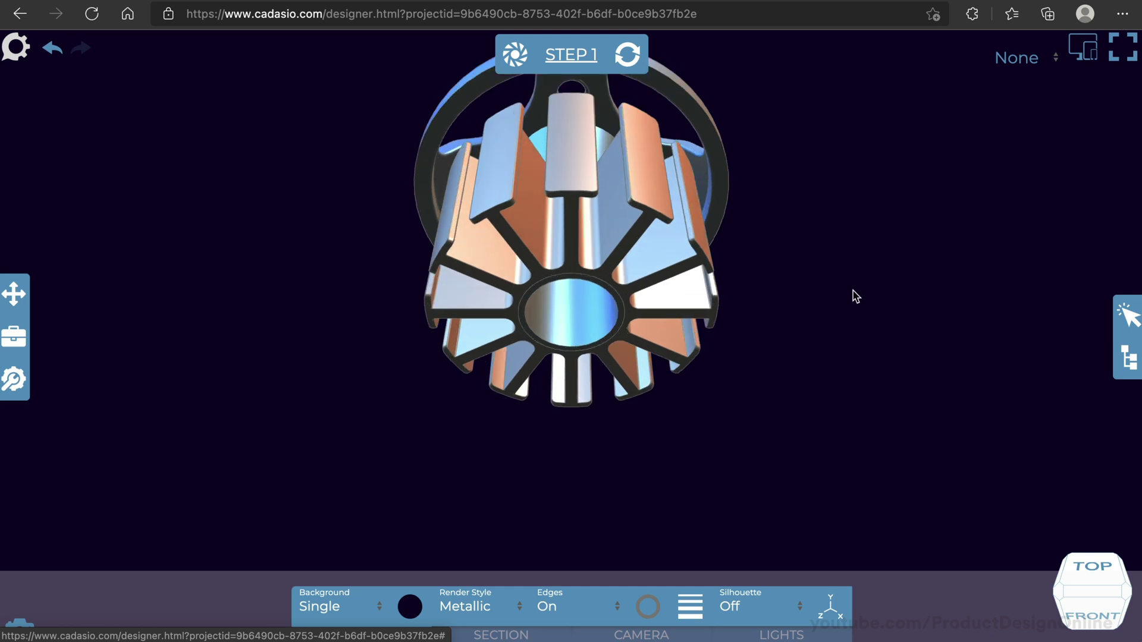
pyautogui.moveTo(850, 289); pyautogui.dragTo(775, 282)
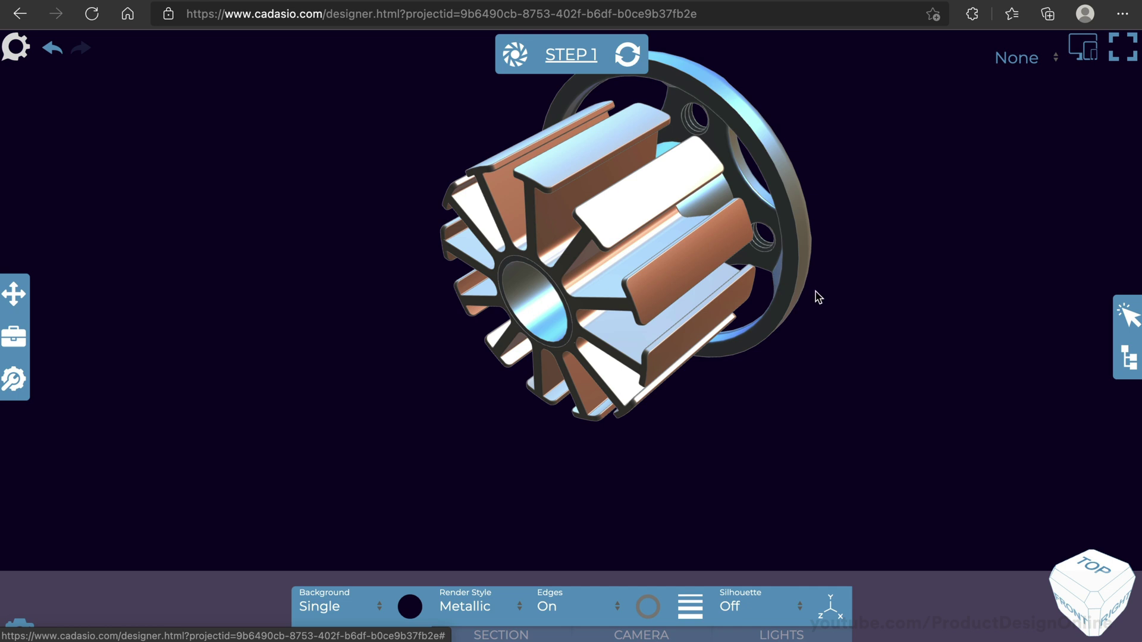
pyautogui.moveTo(821, 291); pyautogui.dragTo(928, 348, button='right')
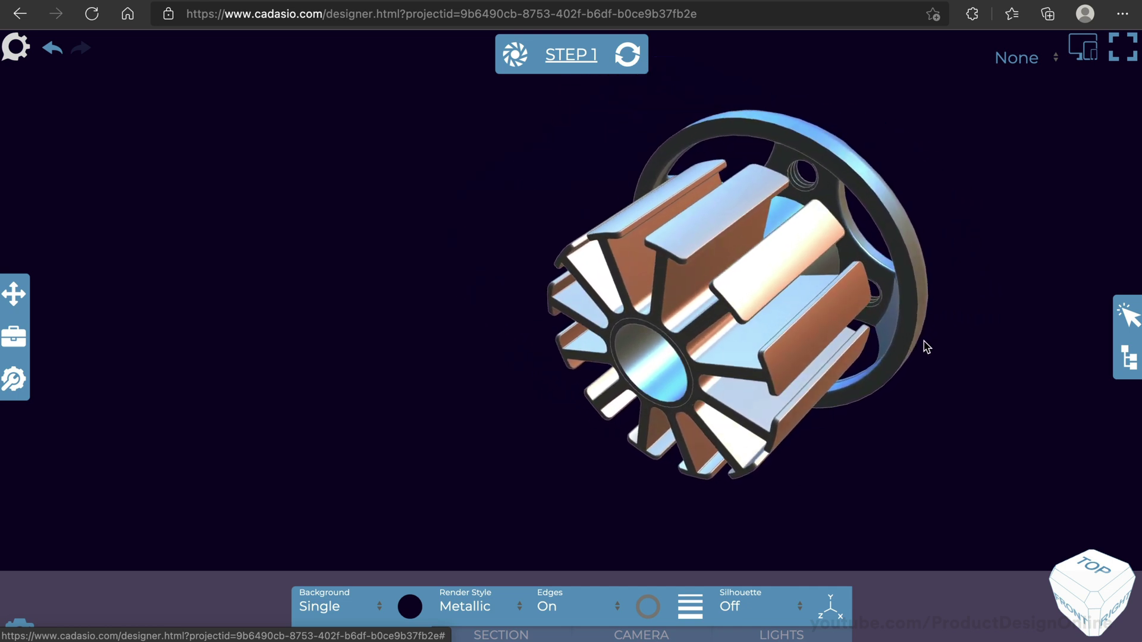
pyautogui.scroll(2, 928, 348)
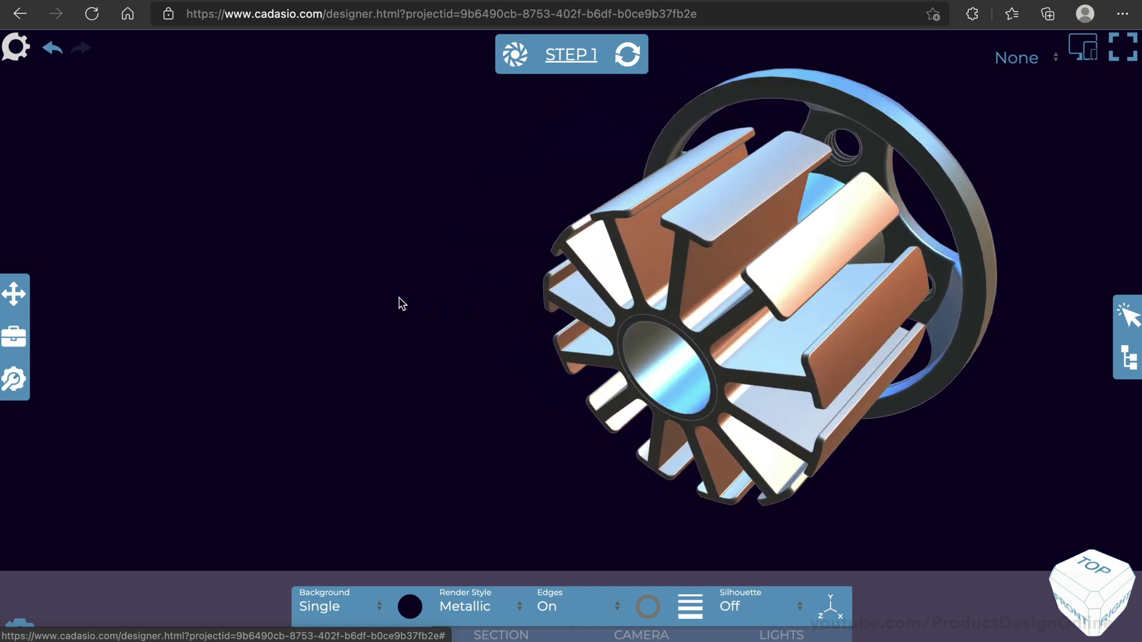
# - From the Toolbox's User category, start placing a new Label annotation
pyautogui.click(14, 335)
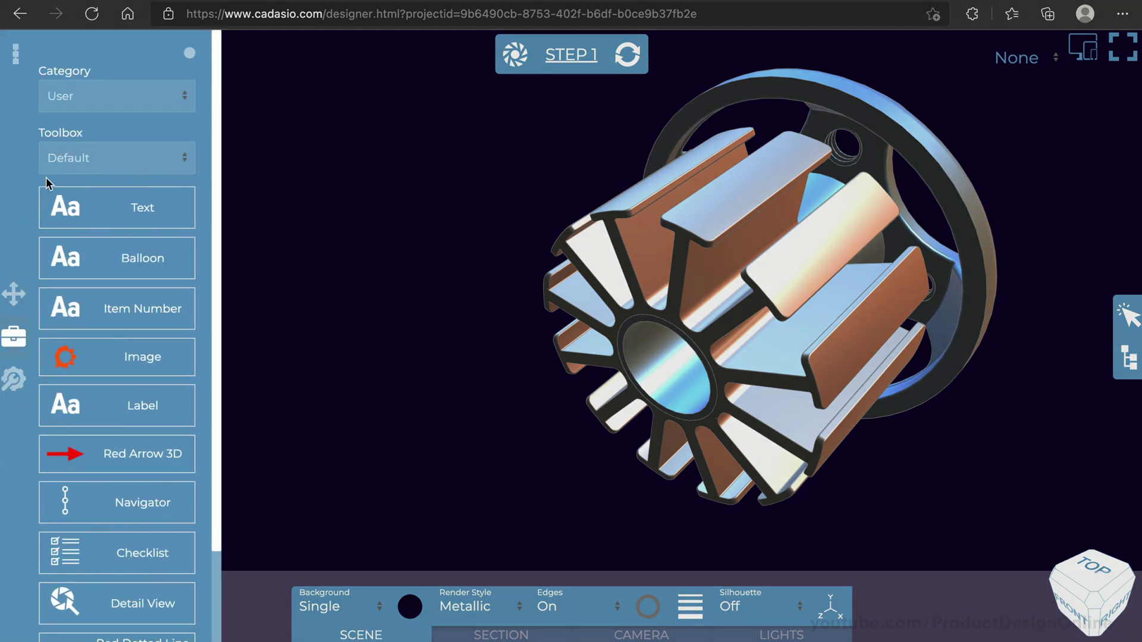
pyautogui.click(116, 95)
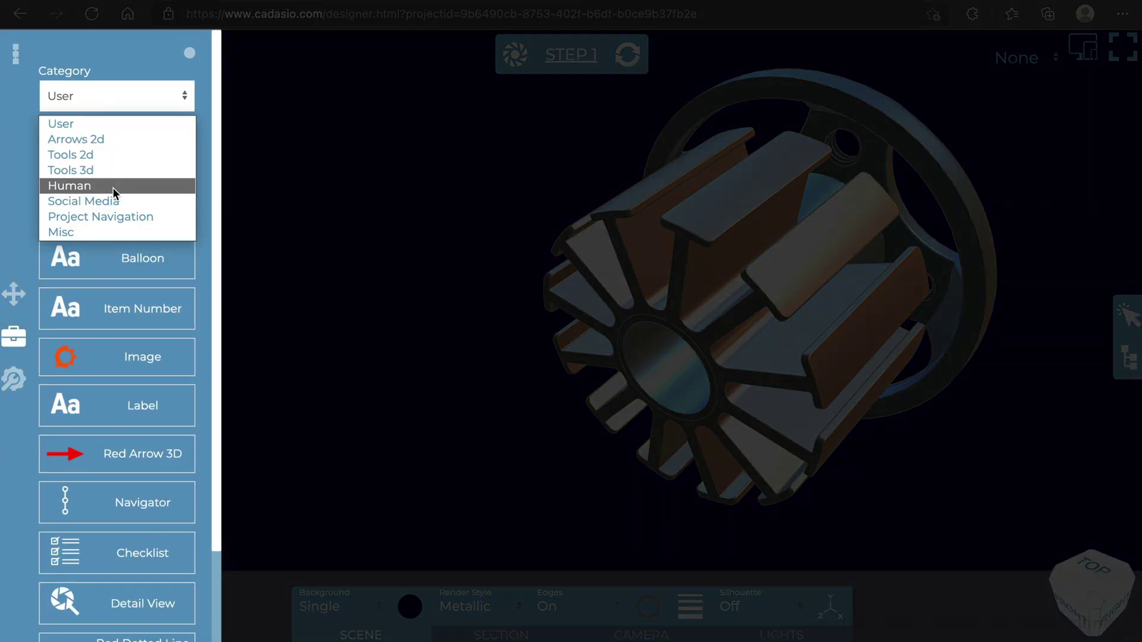
pyautogui.click(108, 94)
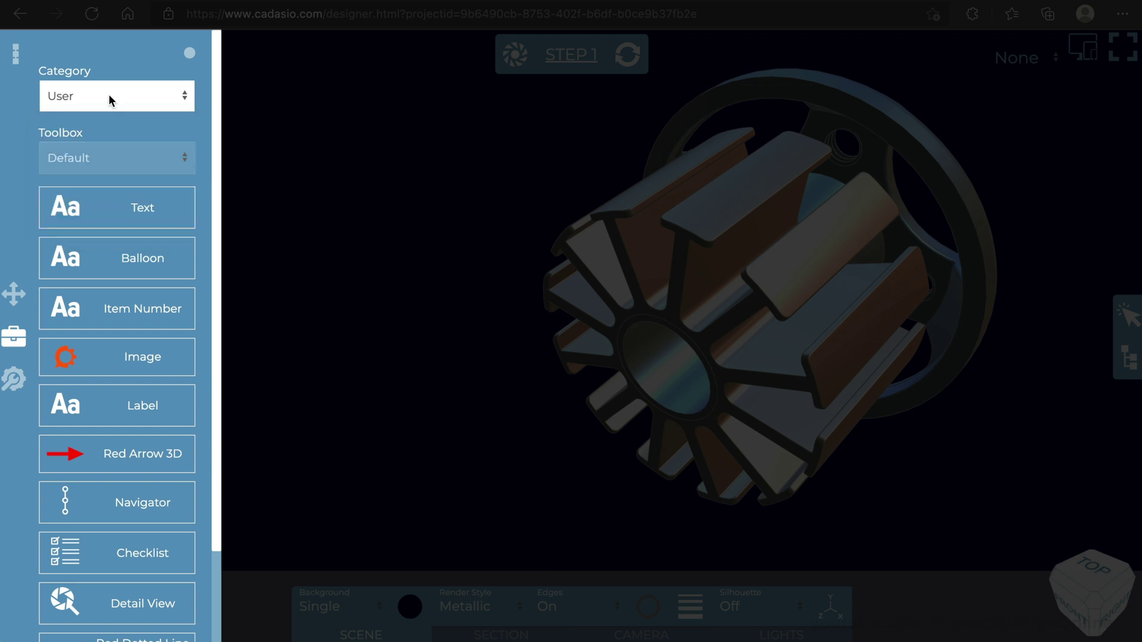
pyautogui.scroll(-1, 124, 296)
pyautogui.scroll(-1, 124, 296)
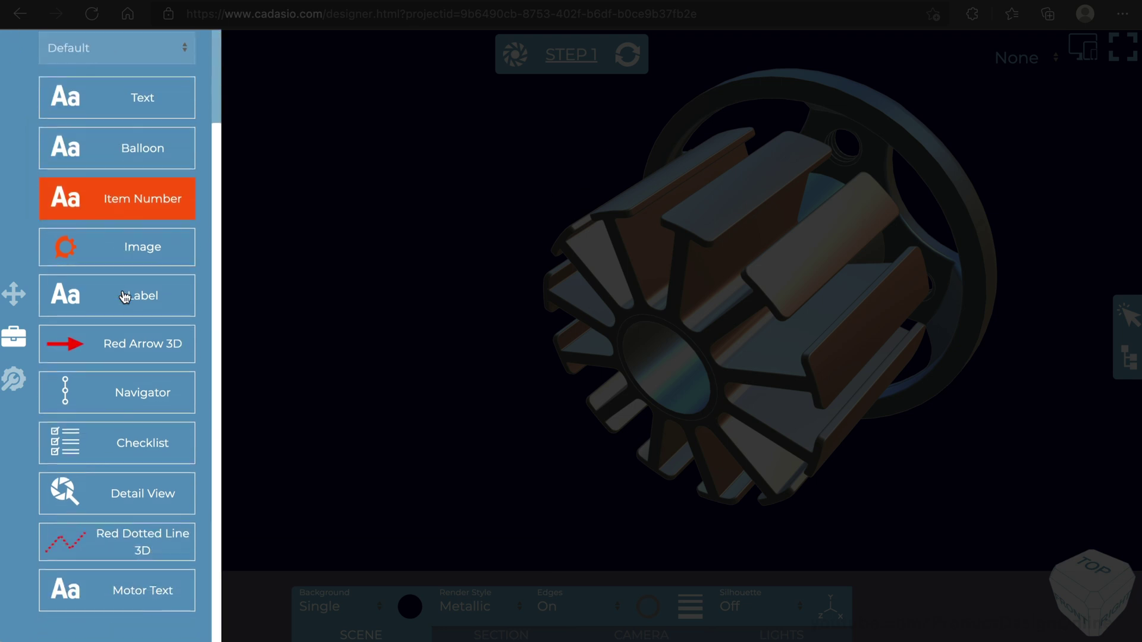
pyautogui.scroll(1, 125, 296)
pyautogui.scroll(1, 125, 297)
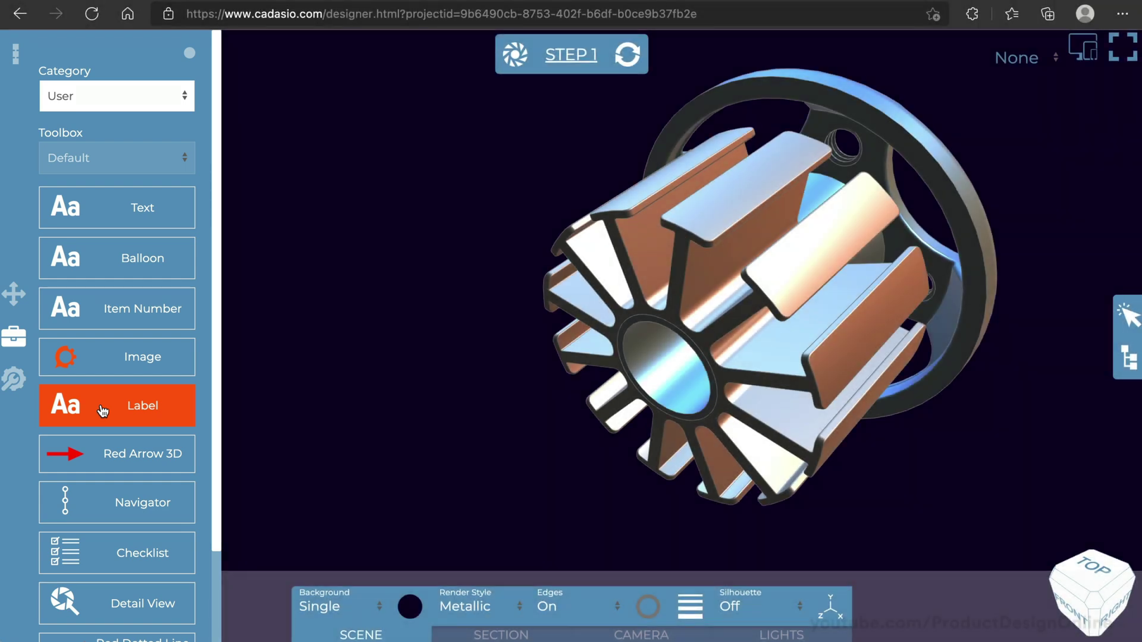
pyautogui.click(104, 412)
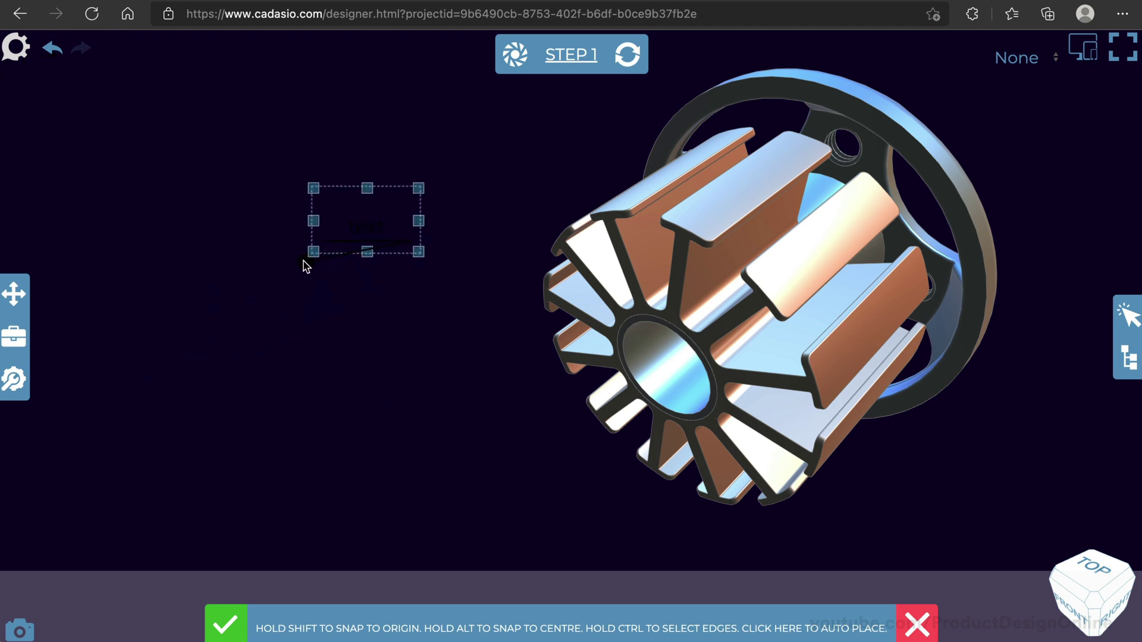
# - Anchor a label on a stator face, move it left of the model and set its text to STATOR
pyautogui.click(586, 256)
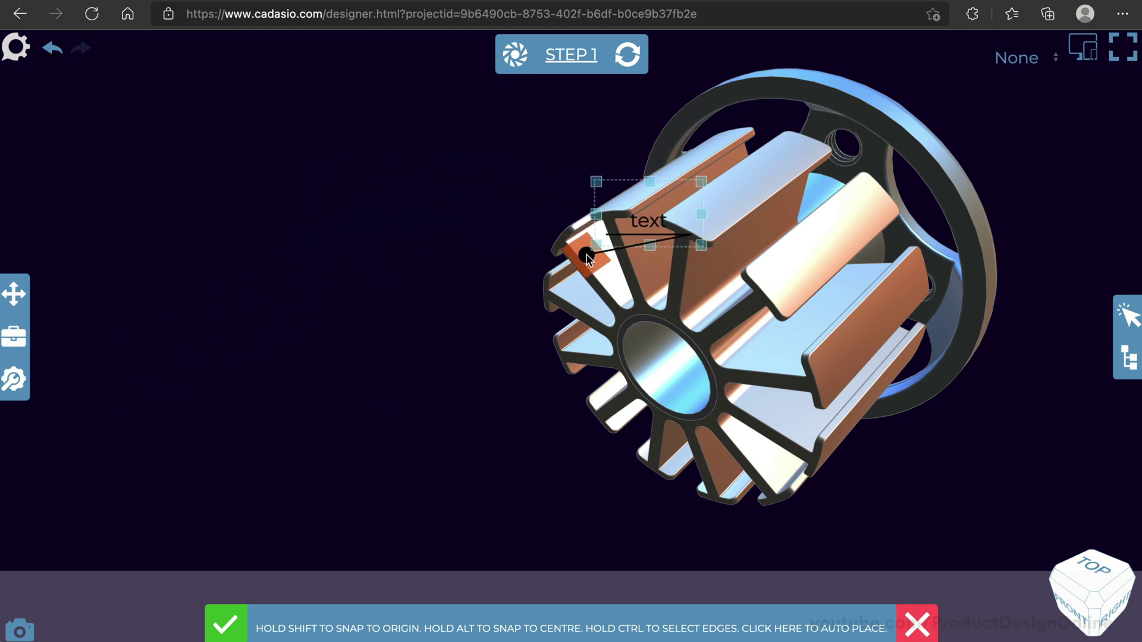
pyautogui.moveTo(589, 243); pyautogui.dragTo(304, 185)
pyautogui.doubleClick(304, 185)
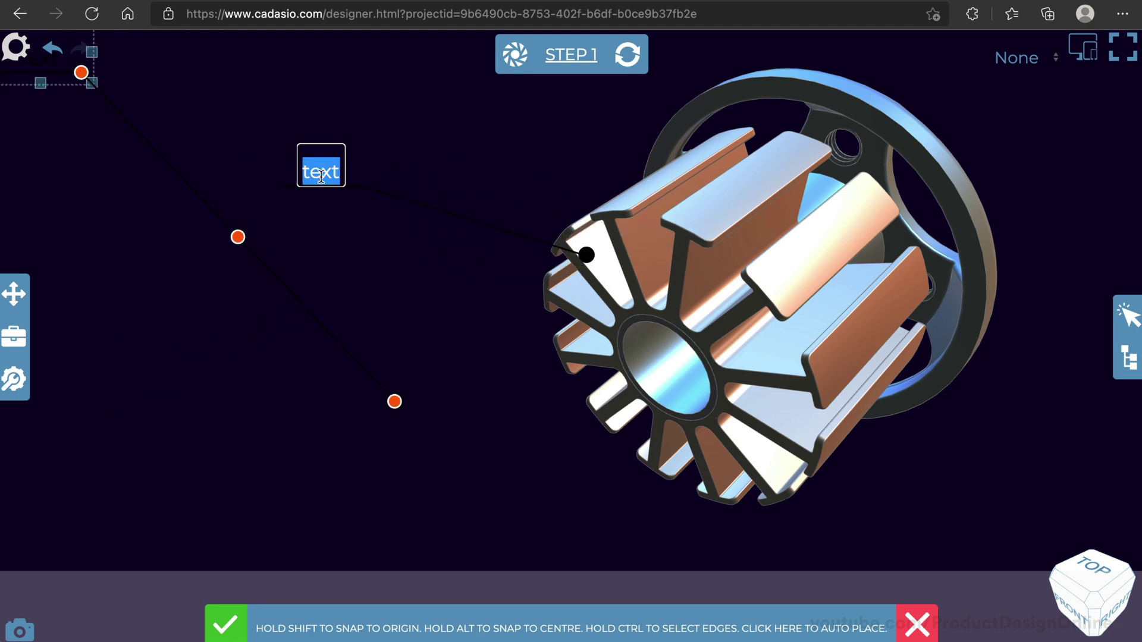
pyautogui.write('STATOR')
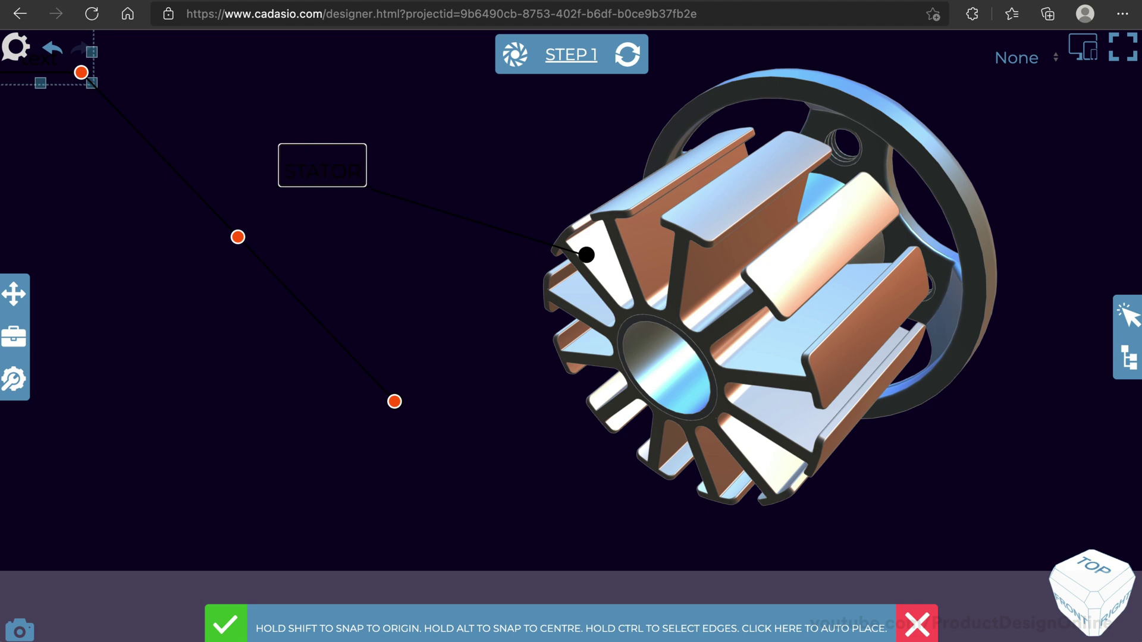
pyautogui.click(447, 151)
# - Style the STATOR label in bold white Arial
pyautogui.click(308, 183)
pyautogui.click(424, 606)
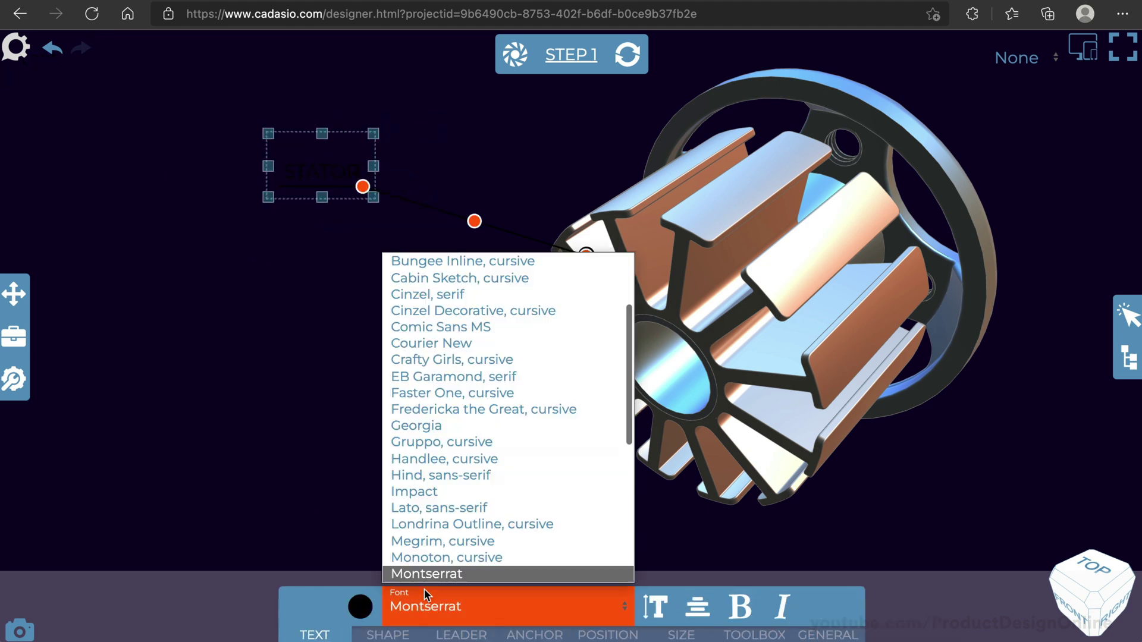
pyautogui.press('a')
pyautogui.press('Return')
pyautogui.click(739, 607)
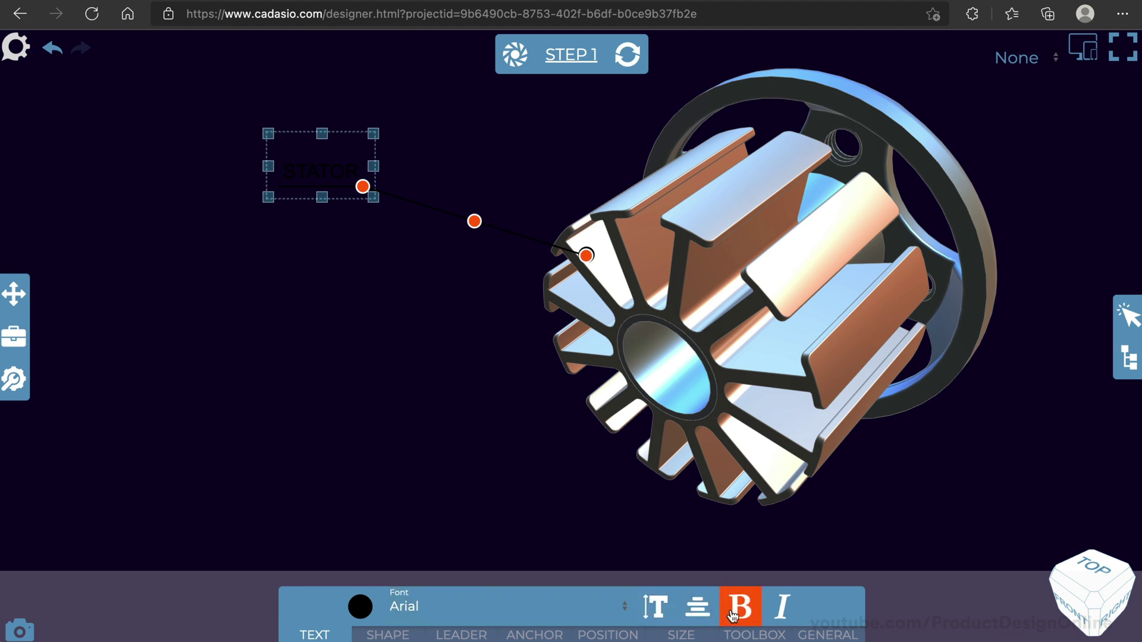
pyautogui.click(359, 605)
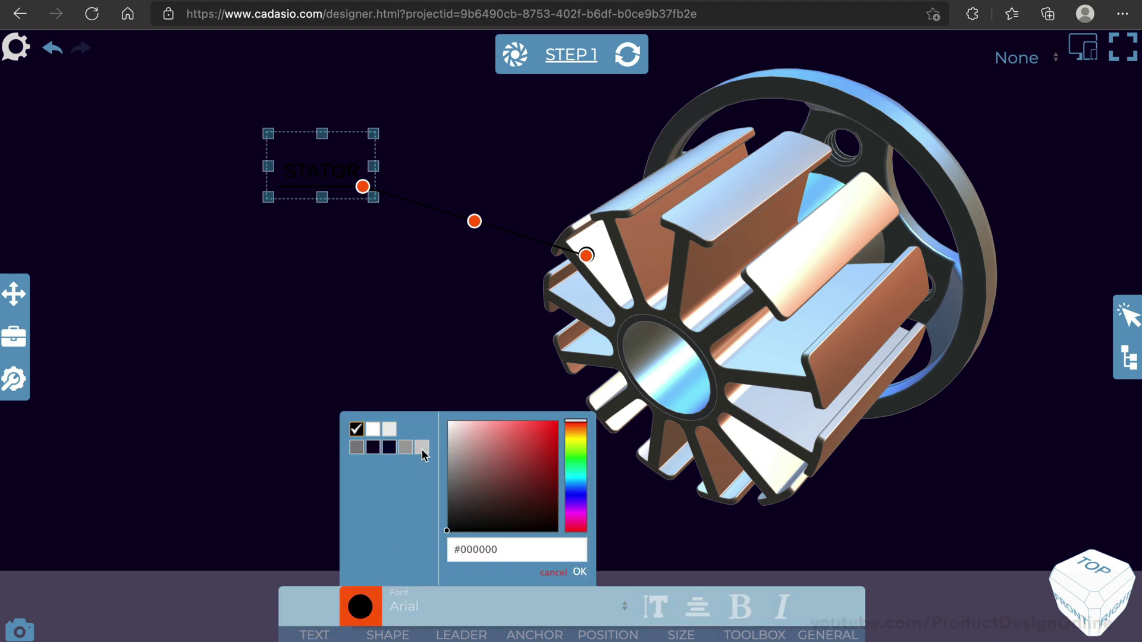
pyautogui.click(371, 431)
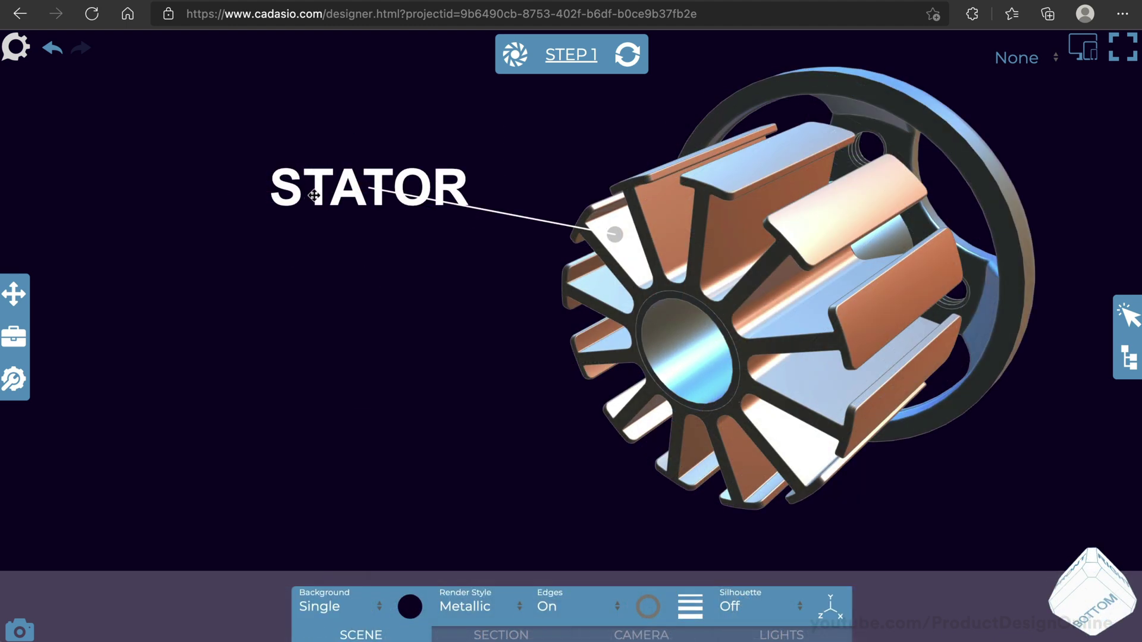
# - Nudge the label's position and bend its leader line down toward the stator
pyautogui.moveTo(266, 173); pyautogui.dragTo(415, 166)
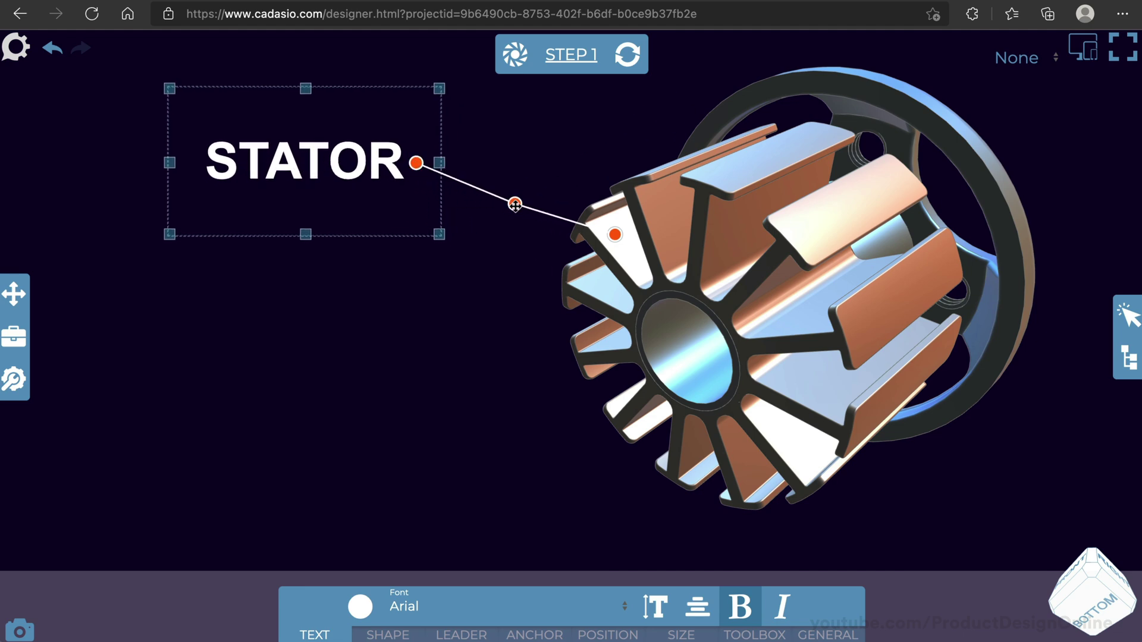
pyautogui.moveTo(515, 198); pyautogui.dragTo(494, 230)
pyautogui.click(457, 277)
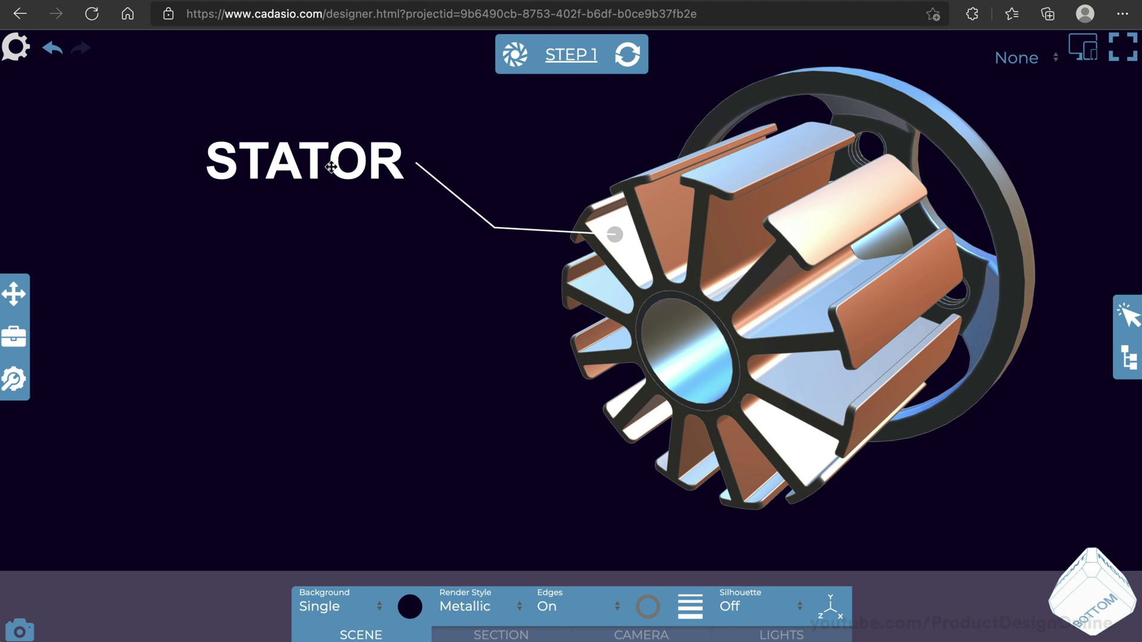
pyautogui.click(331, 172)
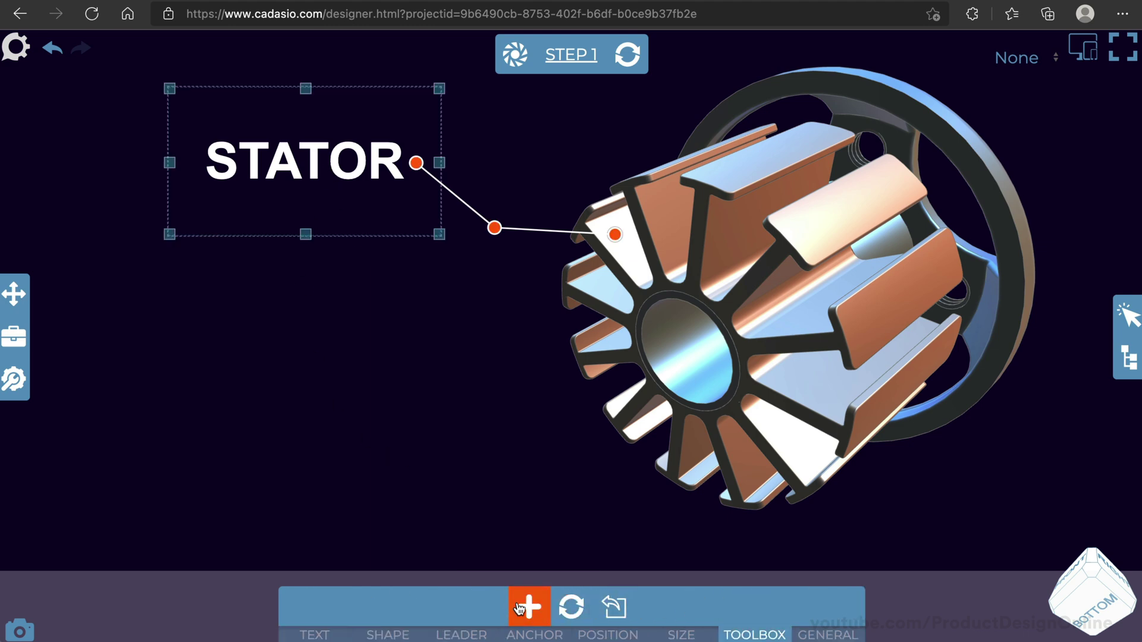
# - Save the selected STATOR label to the toolbox as the component 'Brushless Motor Text'
pyautogui.click(527, 608)
pyautogui.write('Brushless Motor Text')
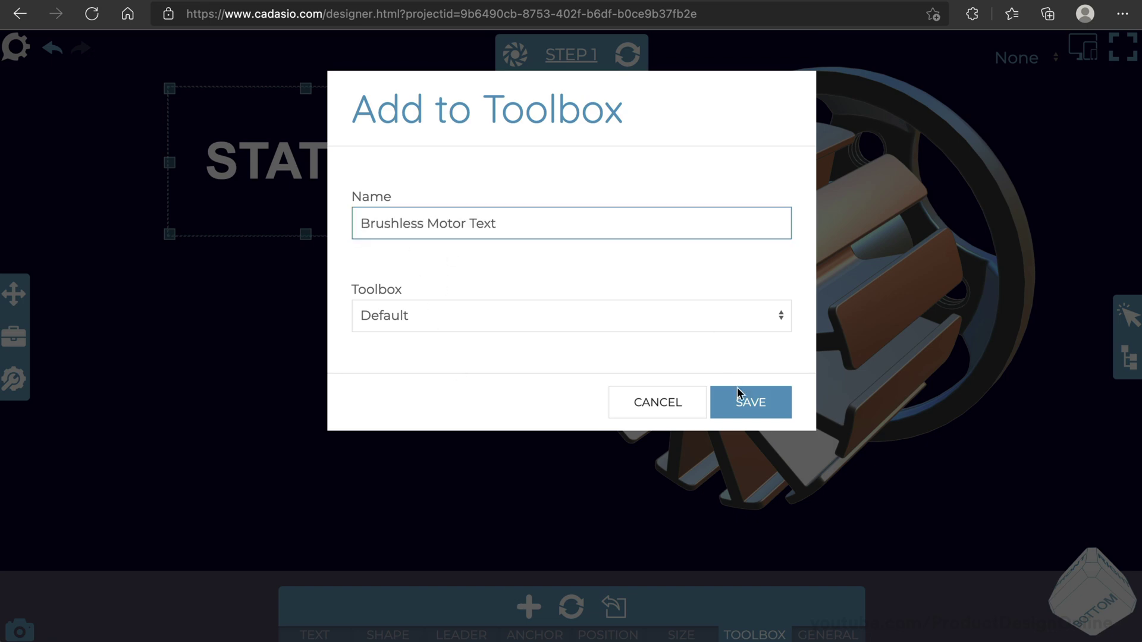
pyautogui.click(738, 393)
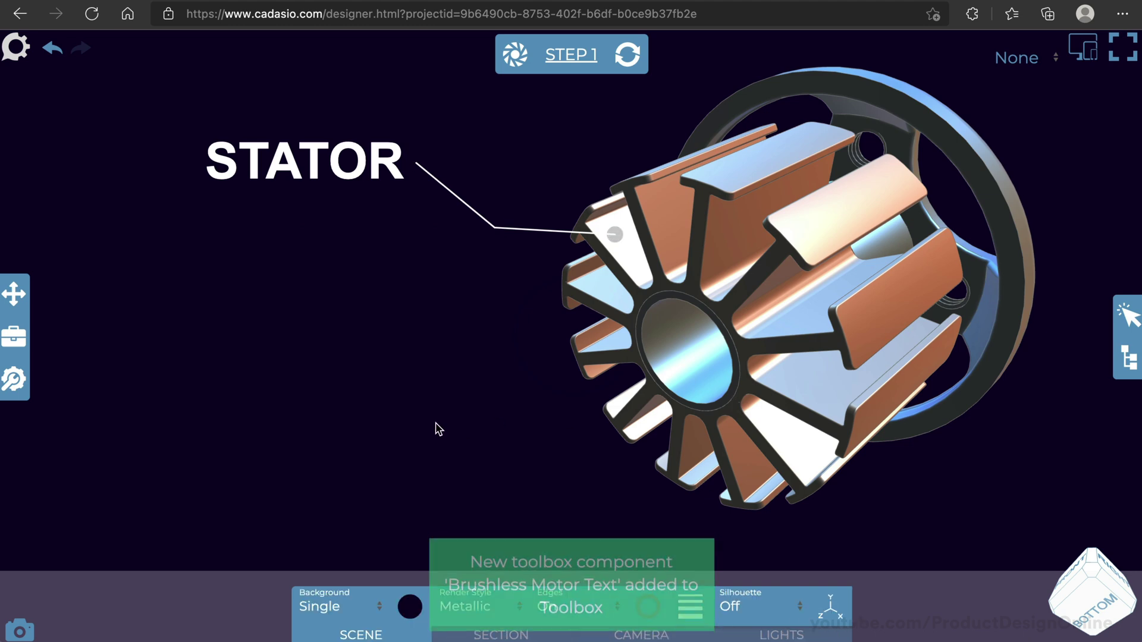
# - Create Step 2 from the stator close-up and preview the guide playing from Step 1 into it
pyautogui.click(515, 56)
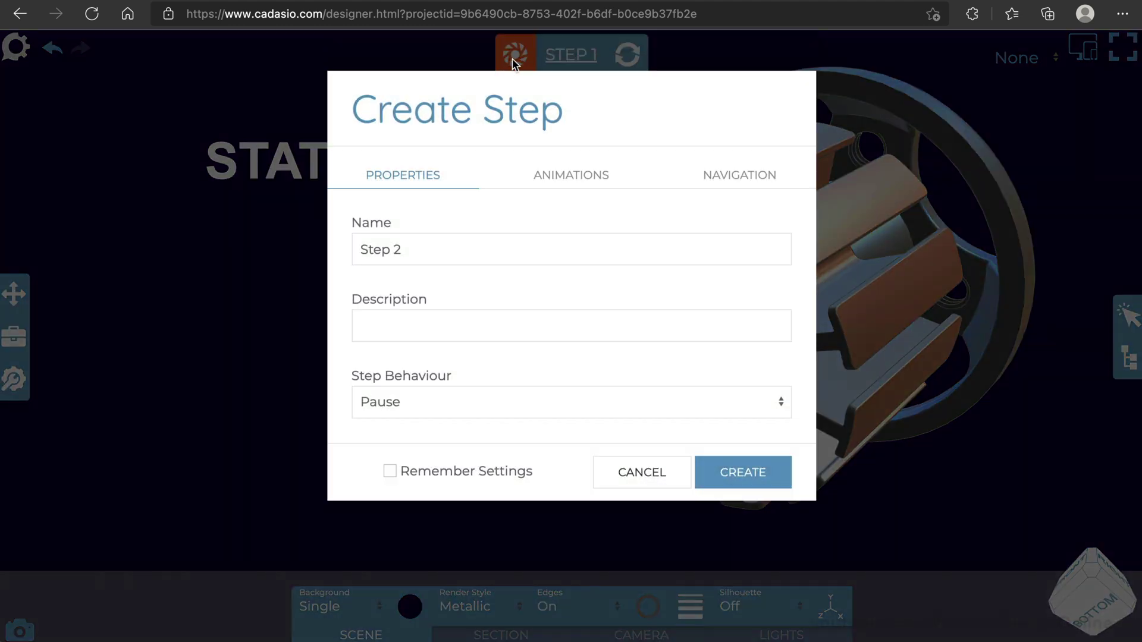
pyautogui.click(742, 472)
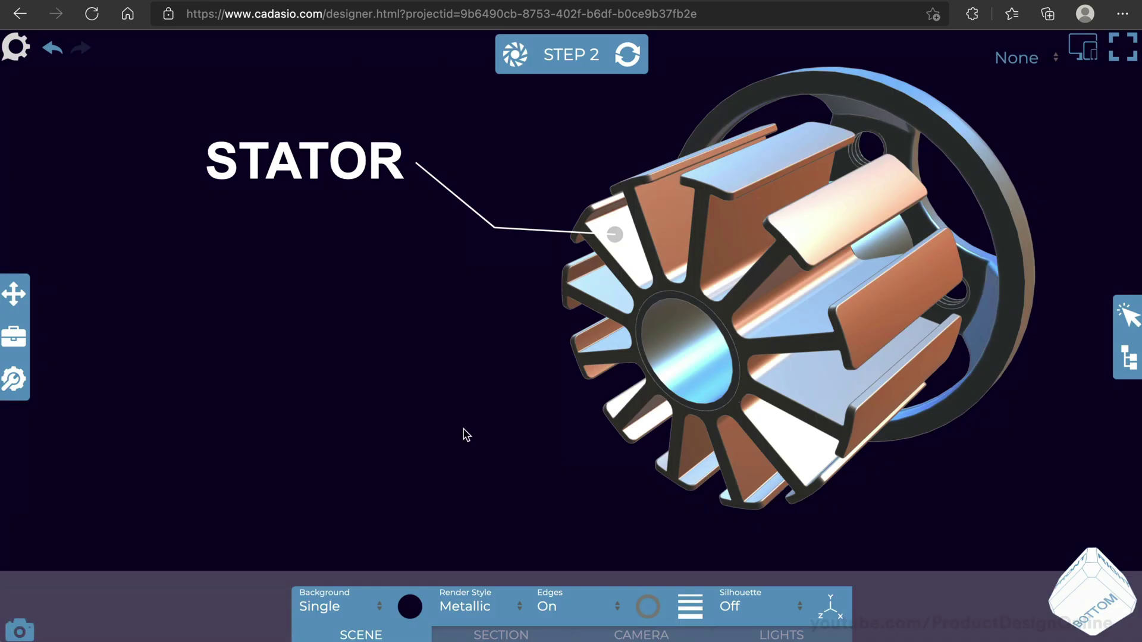
pyautogui.press('p')
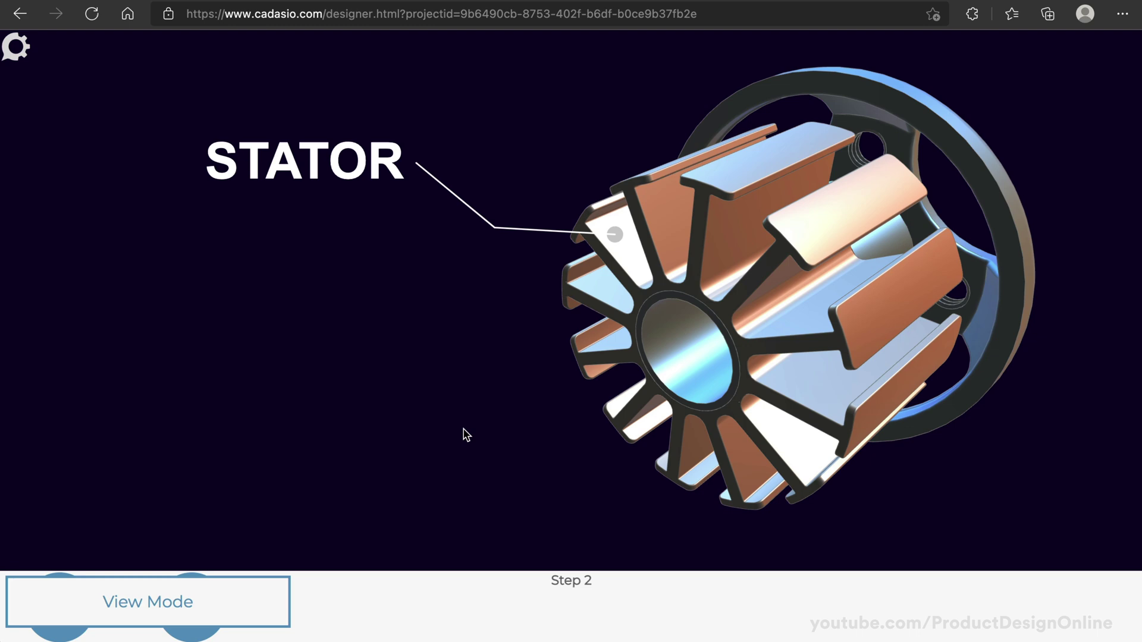
pyautogui.click(192, 607)
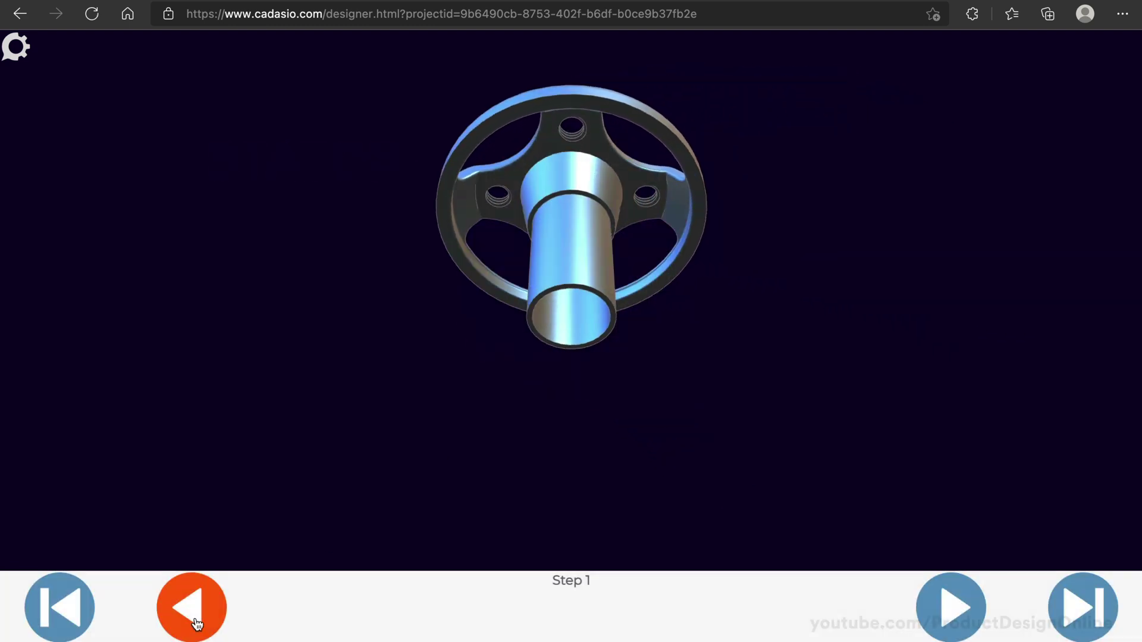
pyautogui.click(976, 591)
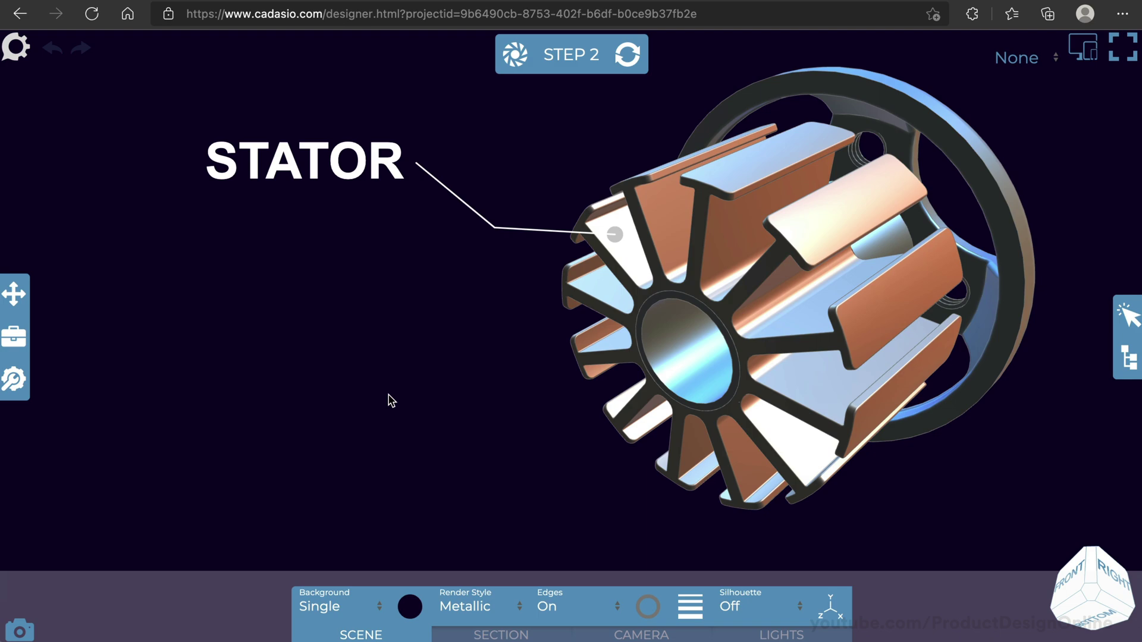
# - Delete the STATOR label and its leader from the Step 2 scene
pyautogui.moveTo(465, 360)
pyautogui.mouseDown()
pyautogui.moveTo(446, 420)
pyautogui.moveTo(576, 255)
pyautogui.moveTo(468, 242)
pyautogui.moveTo(441, 326)
pyautogui.moveTo(518, 344)
pyautogui.moveTo(487, 342)
pyautogui.mouseUp()
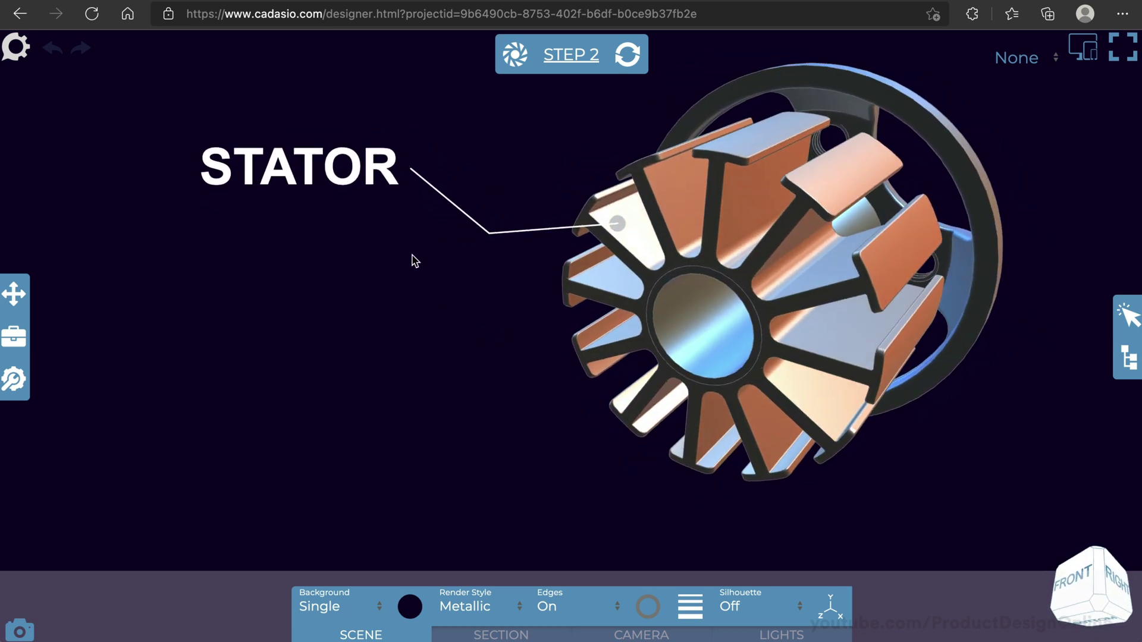
pyautogui.click(343, 156)
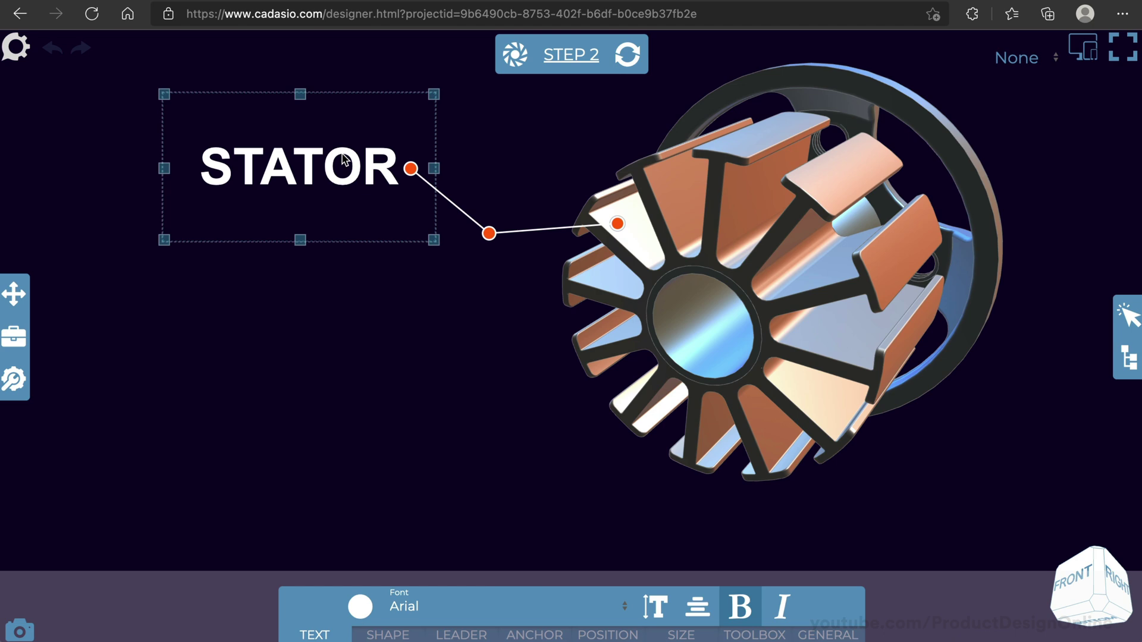
pyautogui.press('Delete')
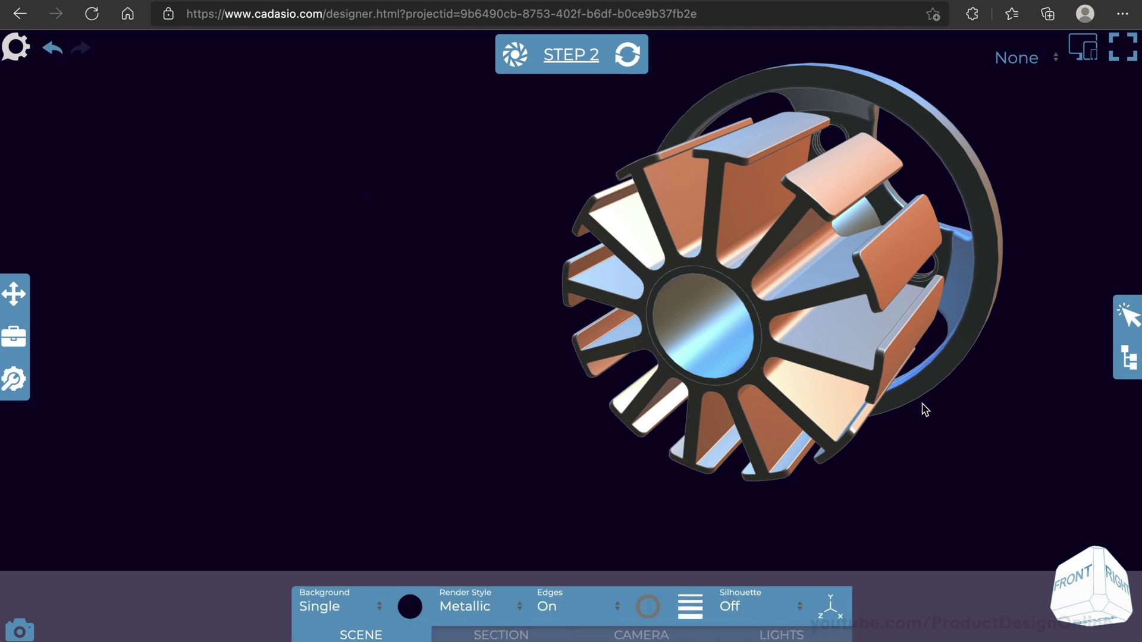
# - Show both 004_BallBearing parts and the coils from the CAD tree, face Front, and select the bearing
pyautogui.click(1129, 358)
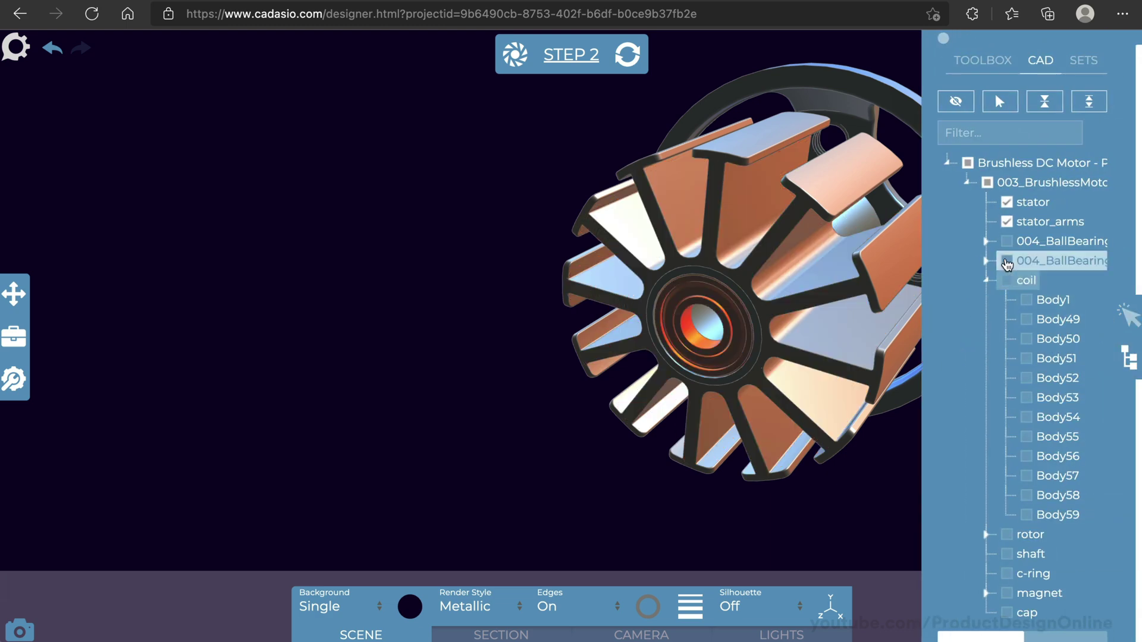
pyautogui.click(1007, 241)
pyautogui.click(1007, 261)
pyautogui.click(1007, 280)
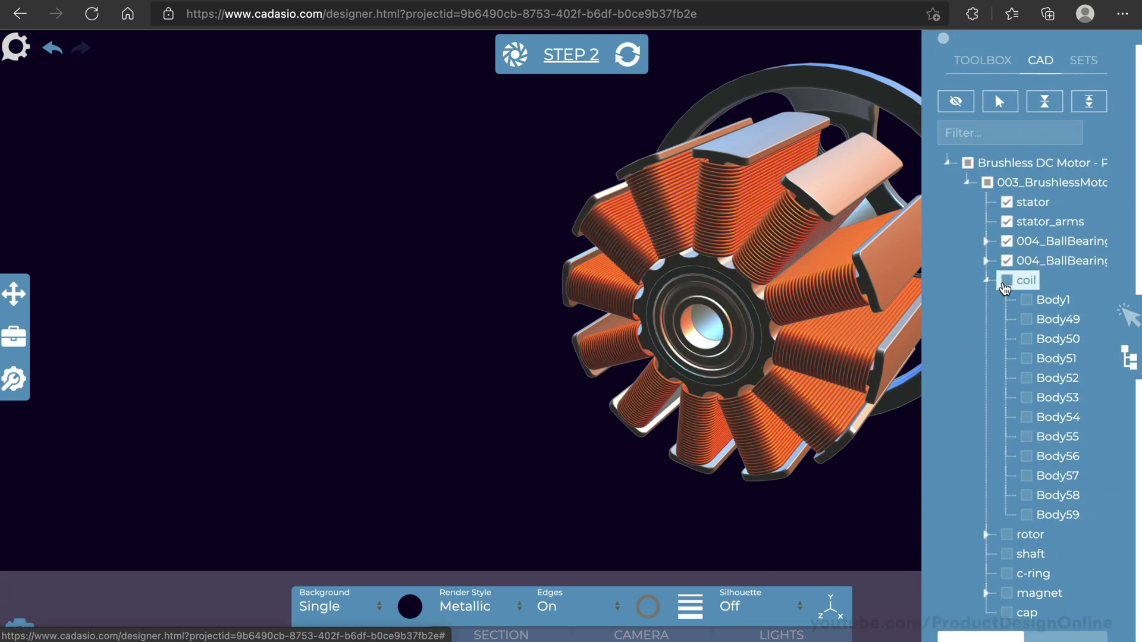
pyautogui.click(393, 353)
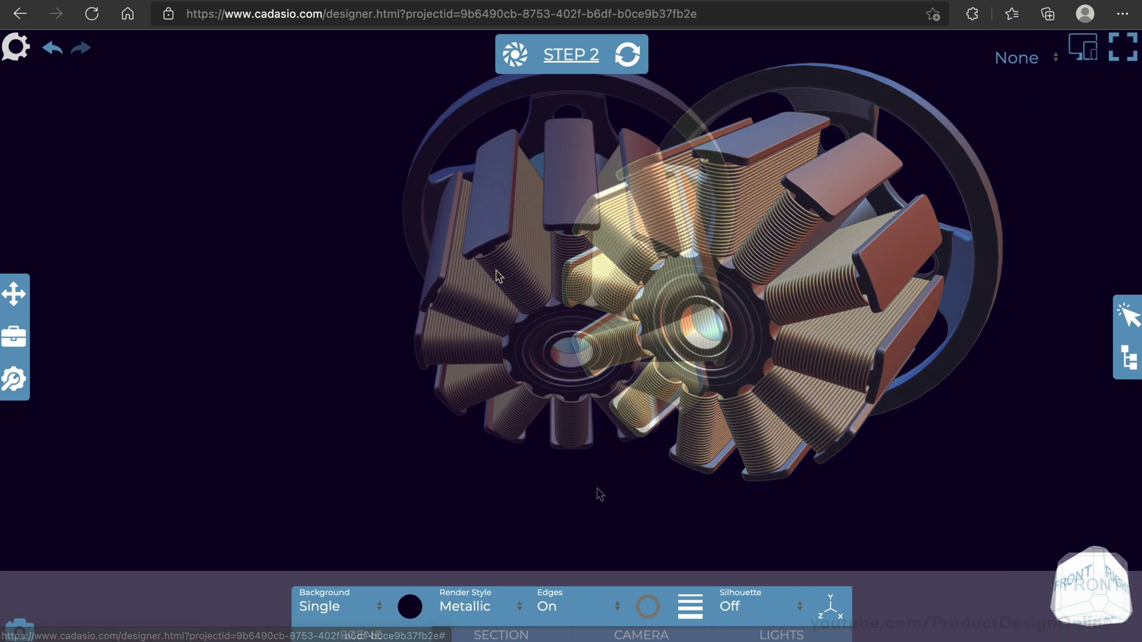
pyautogui.press('Home')
pyautogui.click(1129, 358)
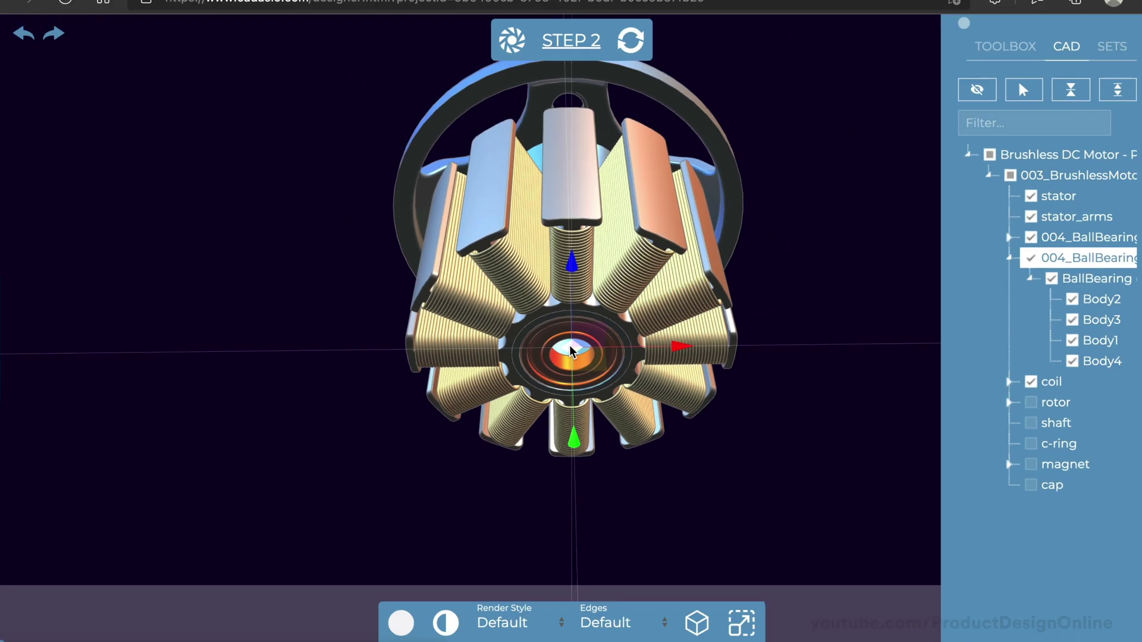
# - Drag the ball bearing down its green axis so it sits below the stator
pyautogui.moveTo(574, 437); pyautogui.dragTo(571, 549)
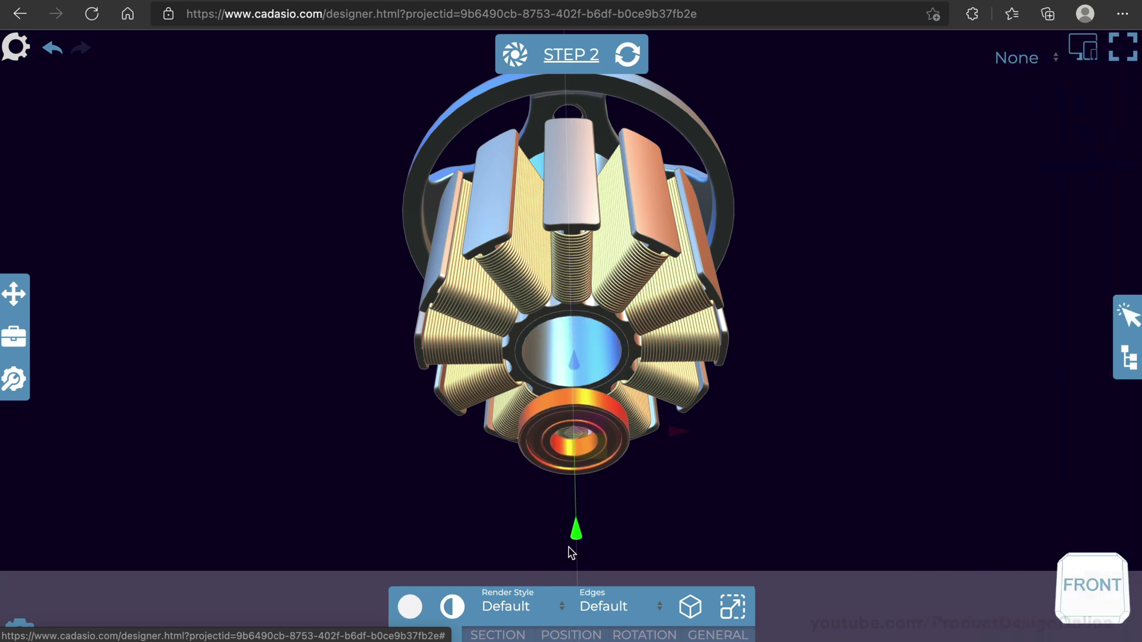
pyautogui.moveTo(572, 552); pyautogui.dragTo(571, 552)
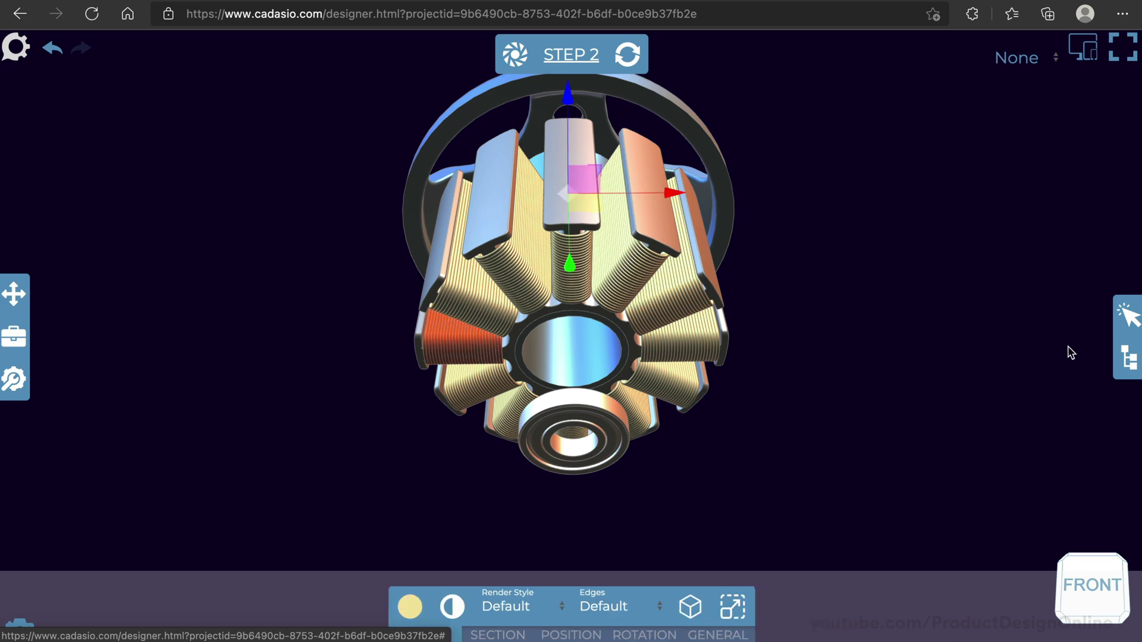
# - Select all the coils in the CAD tree and recolour them yellow
pyautogui.click(1128, 356)
pyautogui.click(1024, 290)
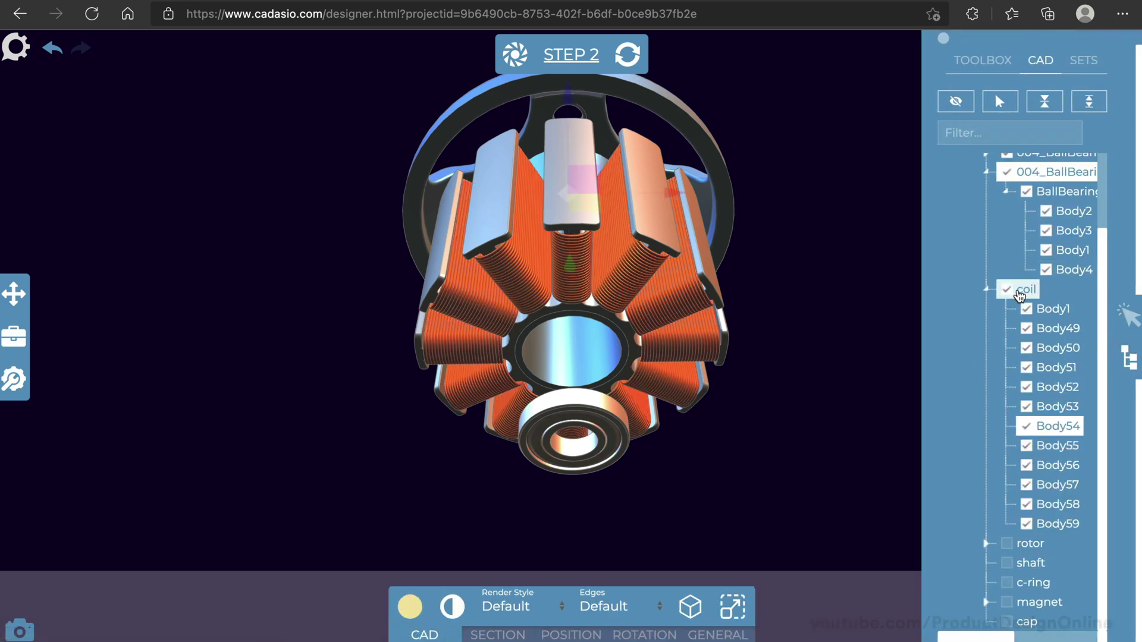
pyautogui.click(410, 607)
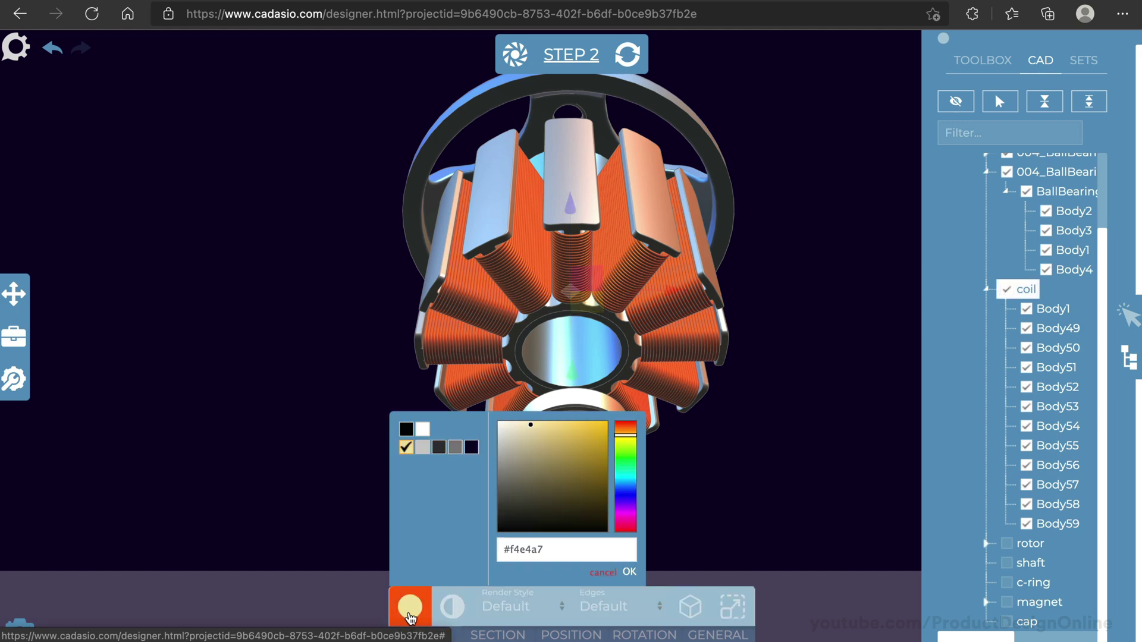
pyautogui.moveTo(579, 451); pyautogui.dragTo(601, 433)
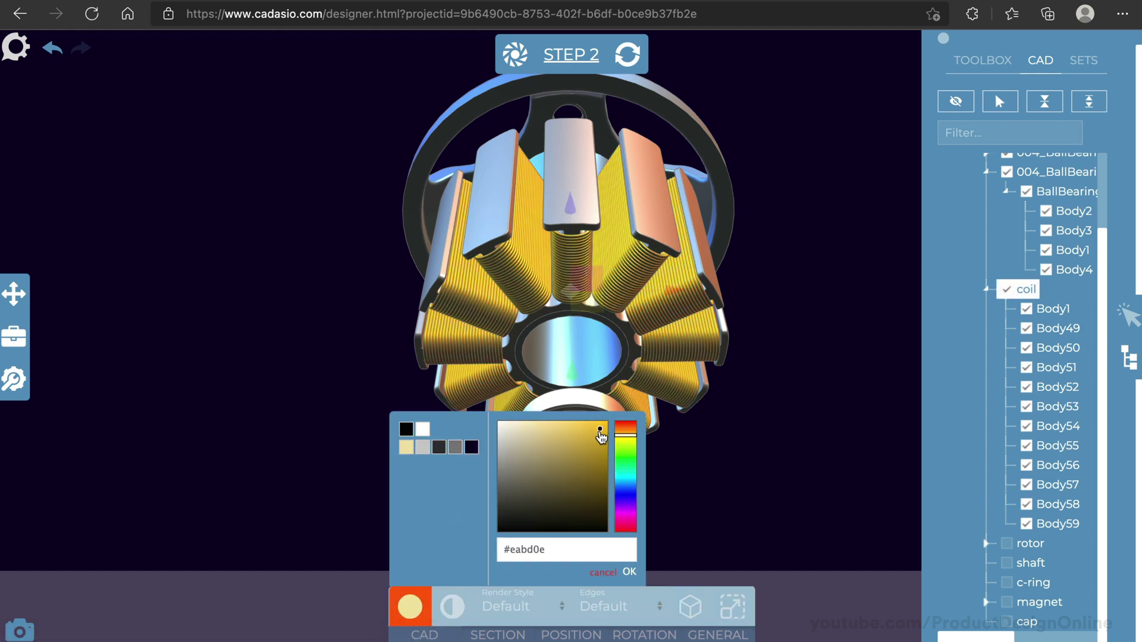
pyautogui.click(764, 450)
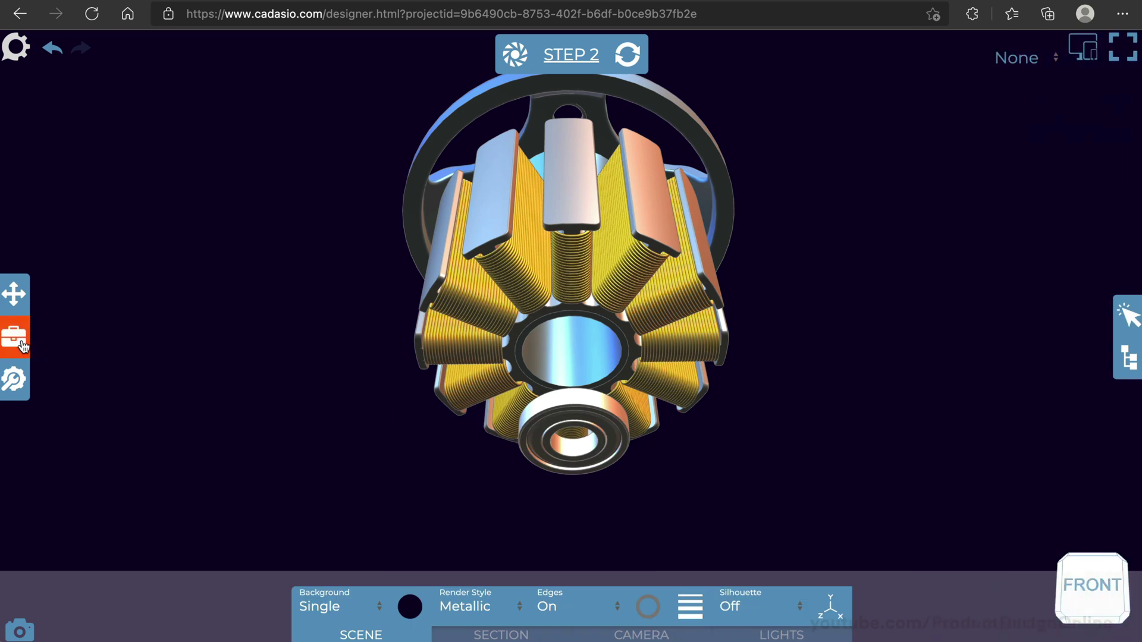
pyautogui.click(14, 336)
pyautogui.scroll(-3, 98, 401)
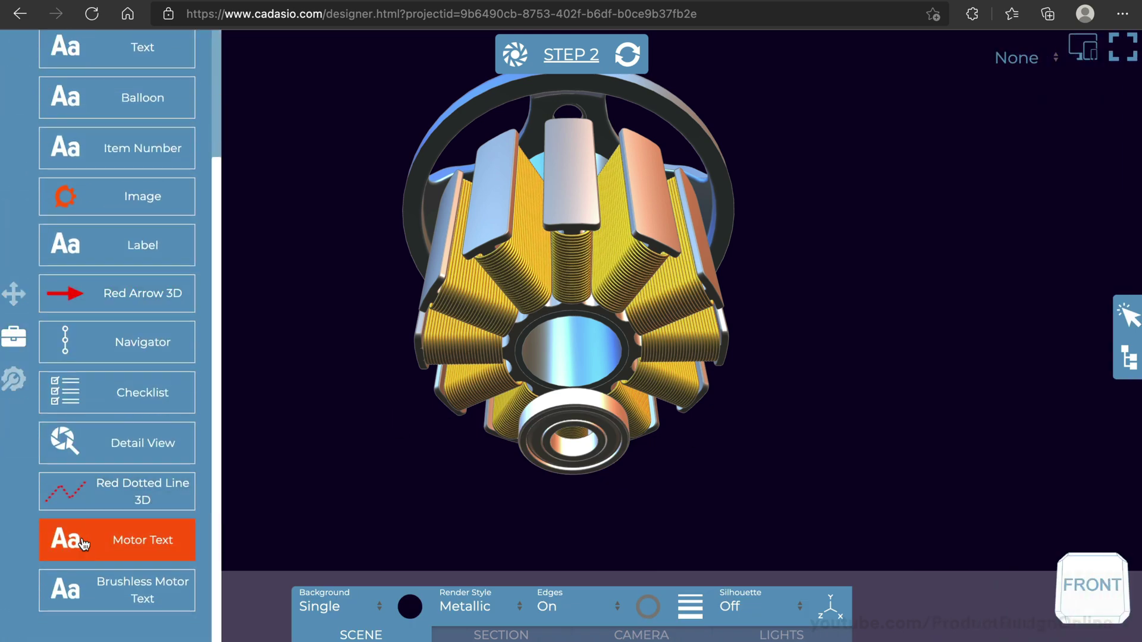
# - Add a COIL label from Brushless Motor Text and bend its leader to point at a coil
pyautogui.click(98, 590)
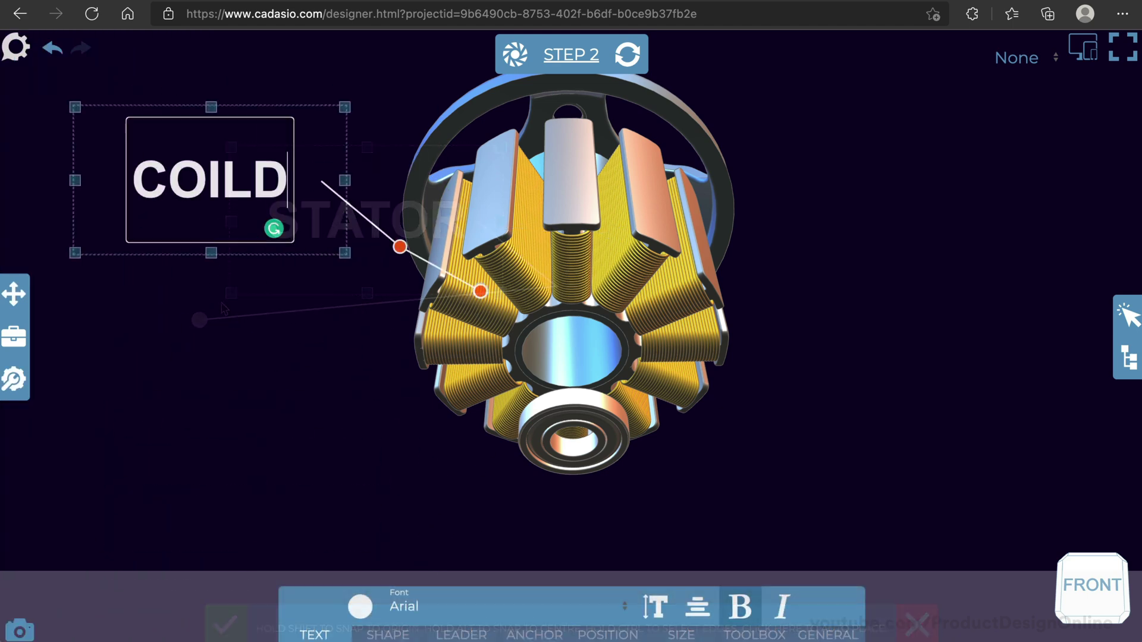
pyautogui.click(265, 384)
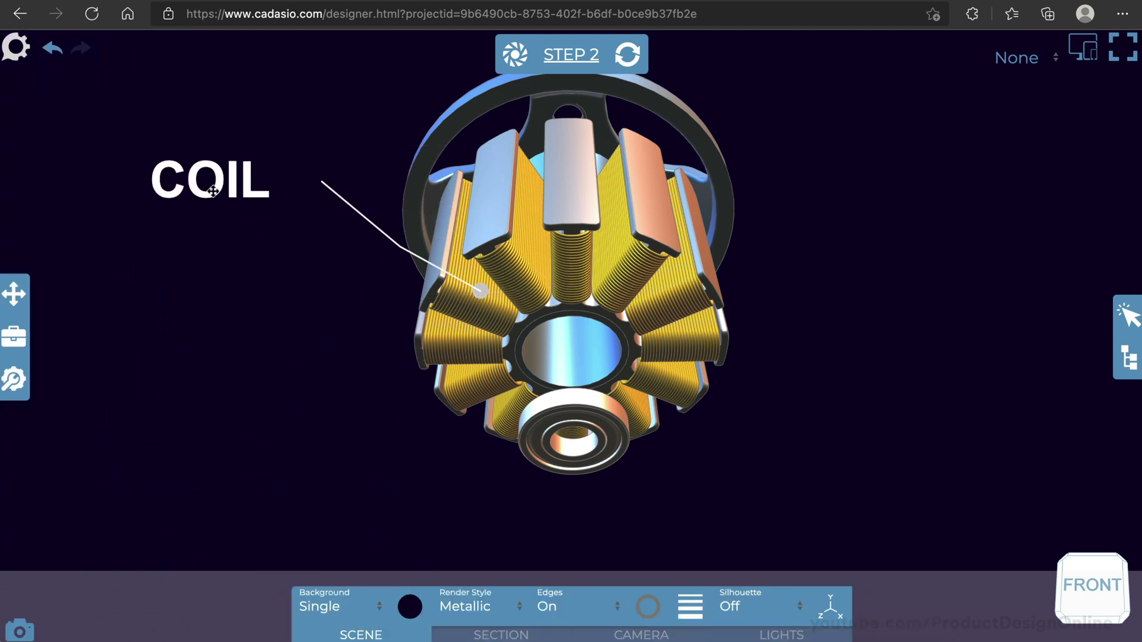
pyautogui.click(215, 194)
pyautogui.moveTo(321, 183); pyautogui.dragTo(292, 184)
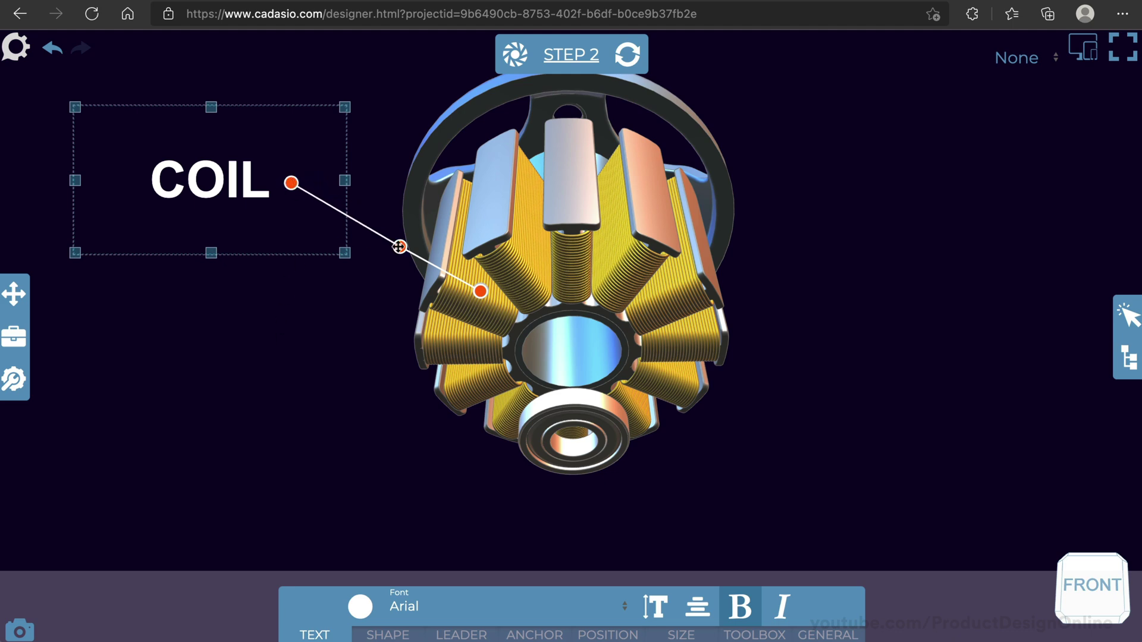
pyautogui.moveTo(399, 247); pyautogui.dragTo(379, 254)
pyautogui.click(312, 386)
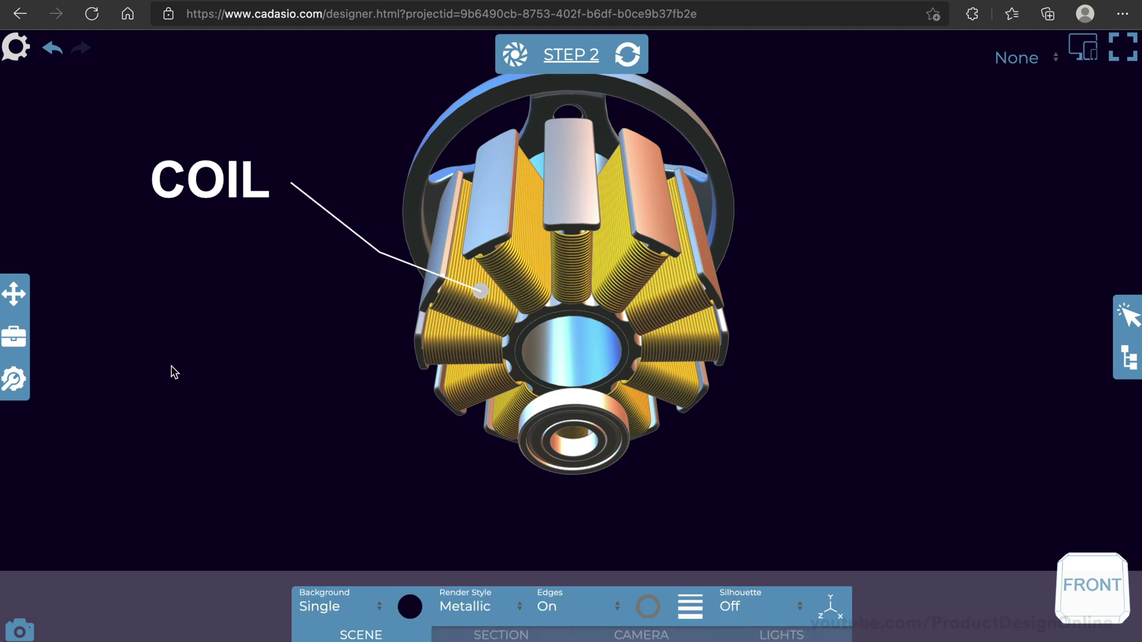
# - Draw a Red Dotted Line 3D from the bearing into the stator and save the scene as Step 3
pyautogui.click(15, 336)
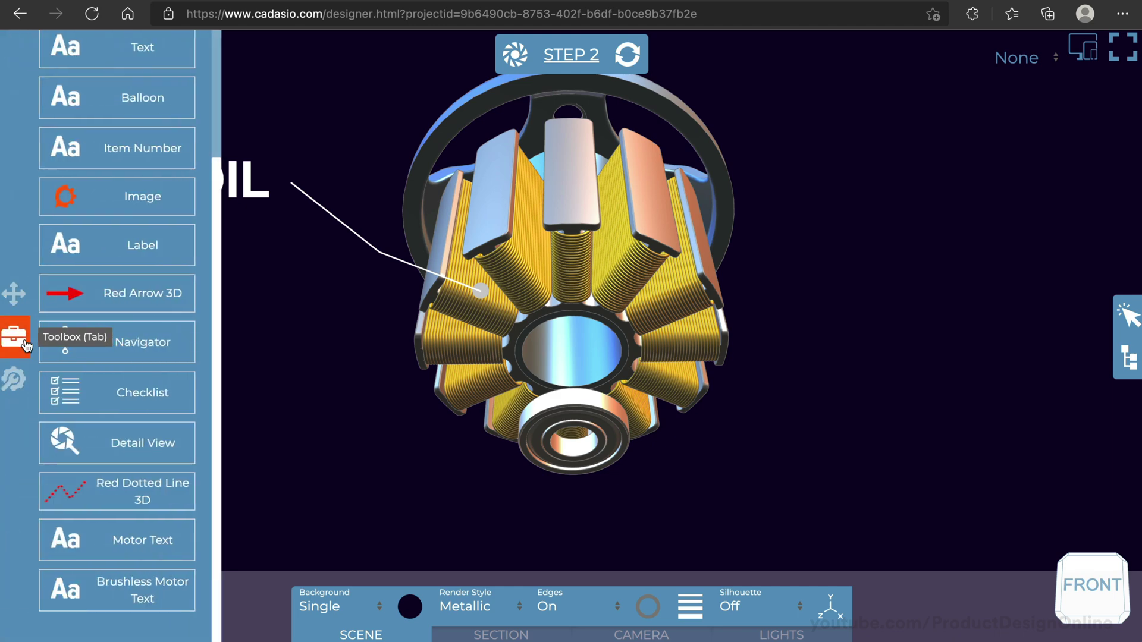
pyautogui.click(116, 491)
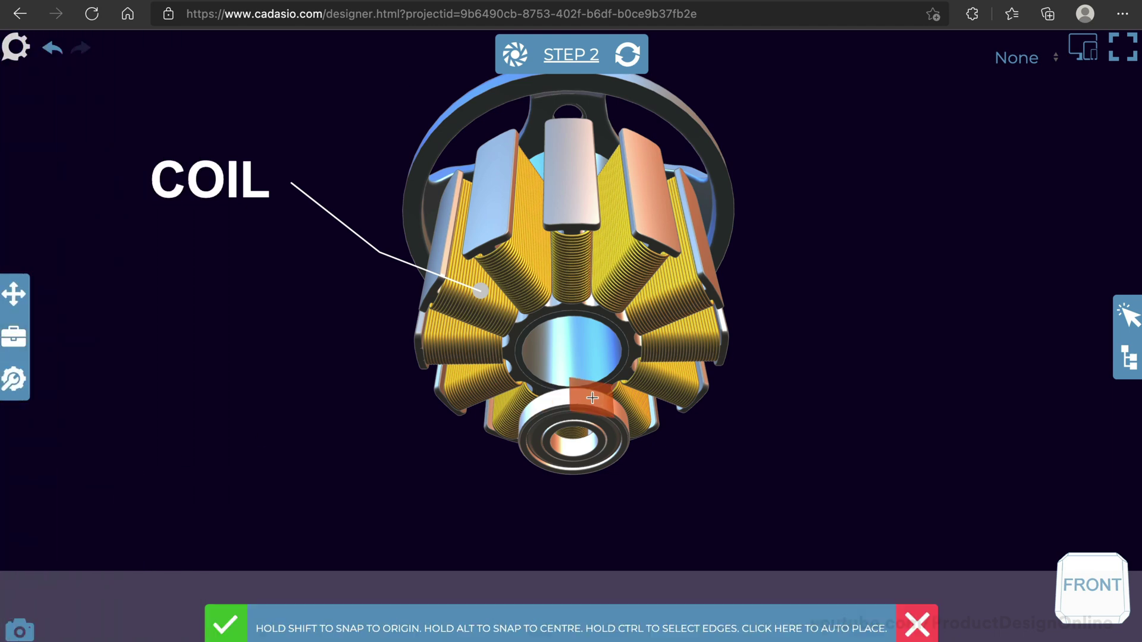
pyautogui.click(575, 427)
pyautogui.click(571, 209)
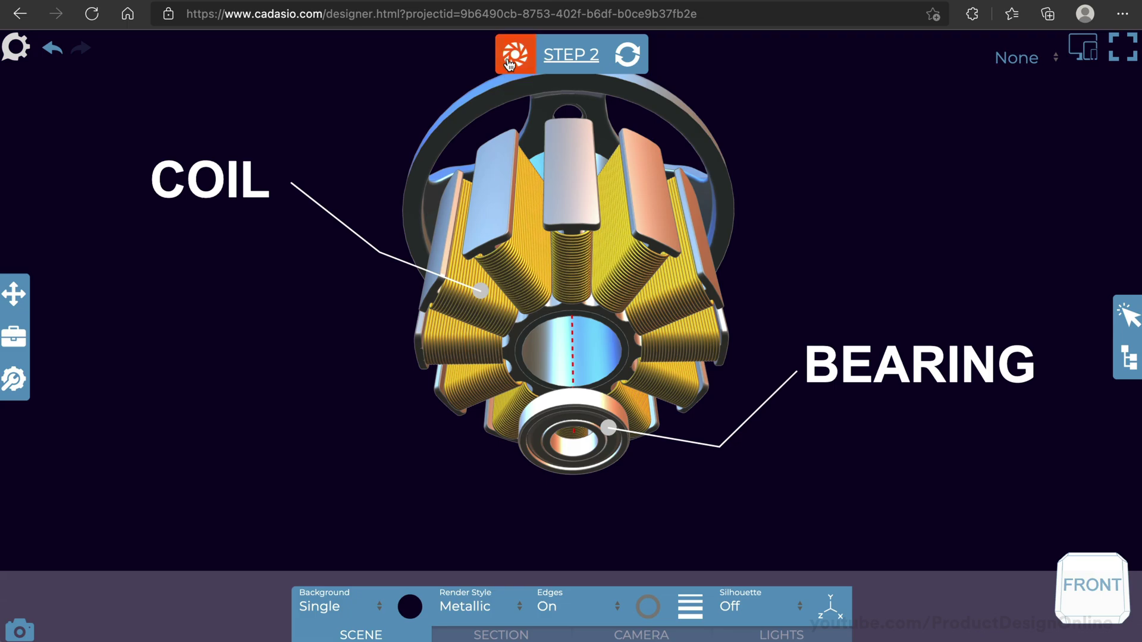
pyautogui.click(514, 55)
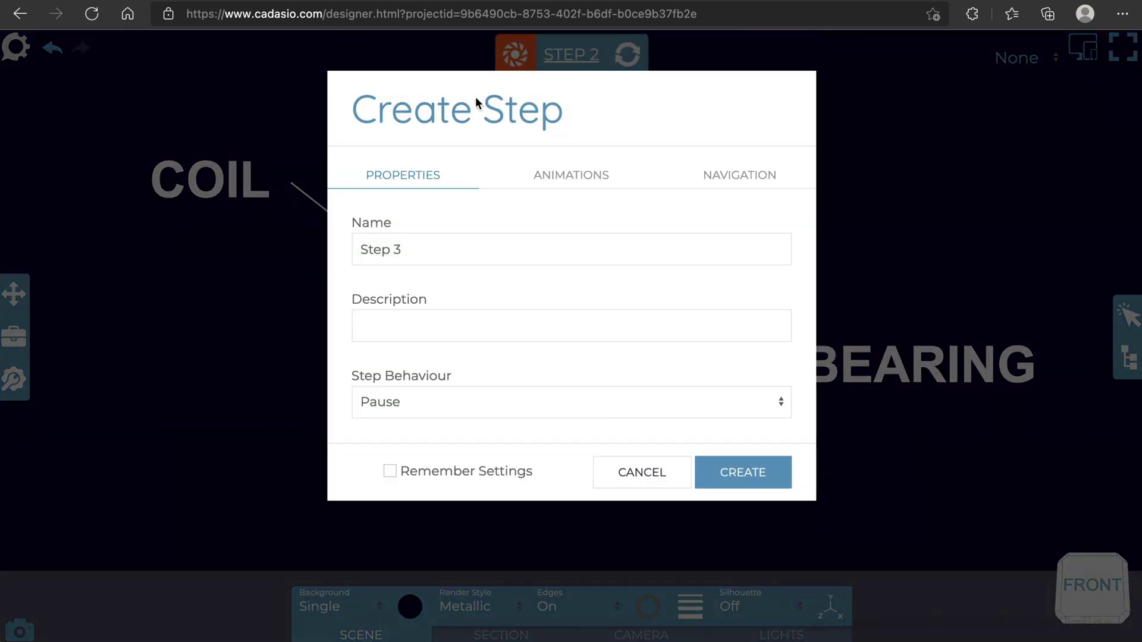
pyautogui.click(743, 472)
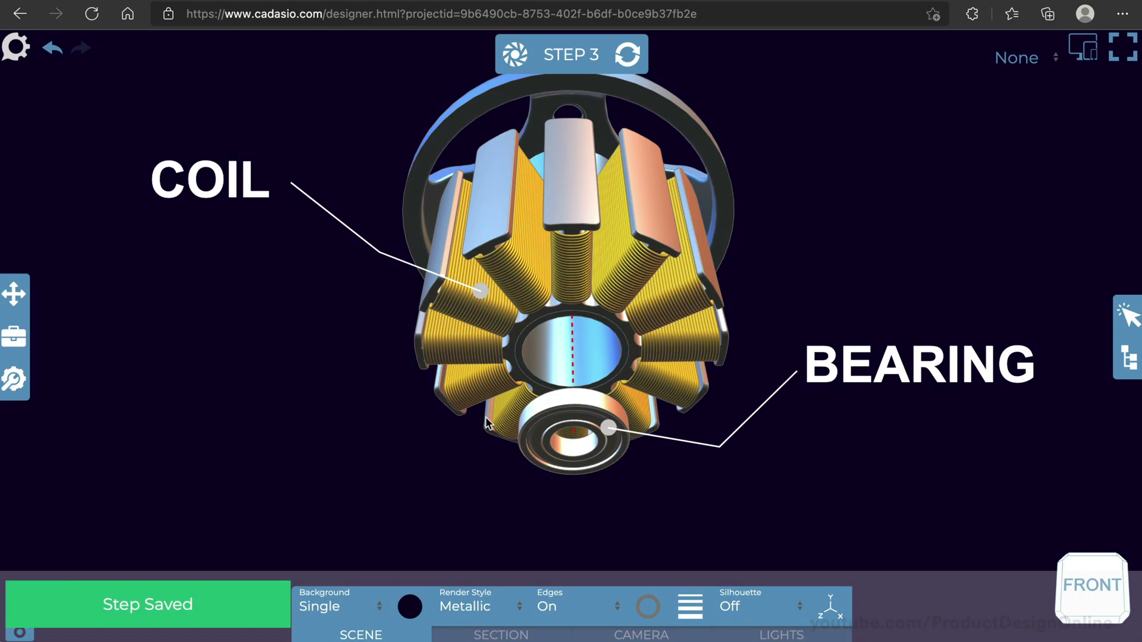
# - Delete the COIL and BEARING labels from the Step 3 scene
pyautogui.click(207, 183)
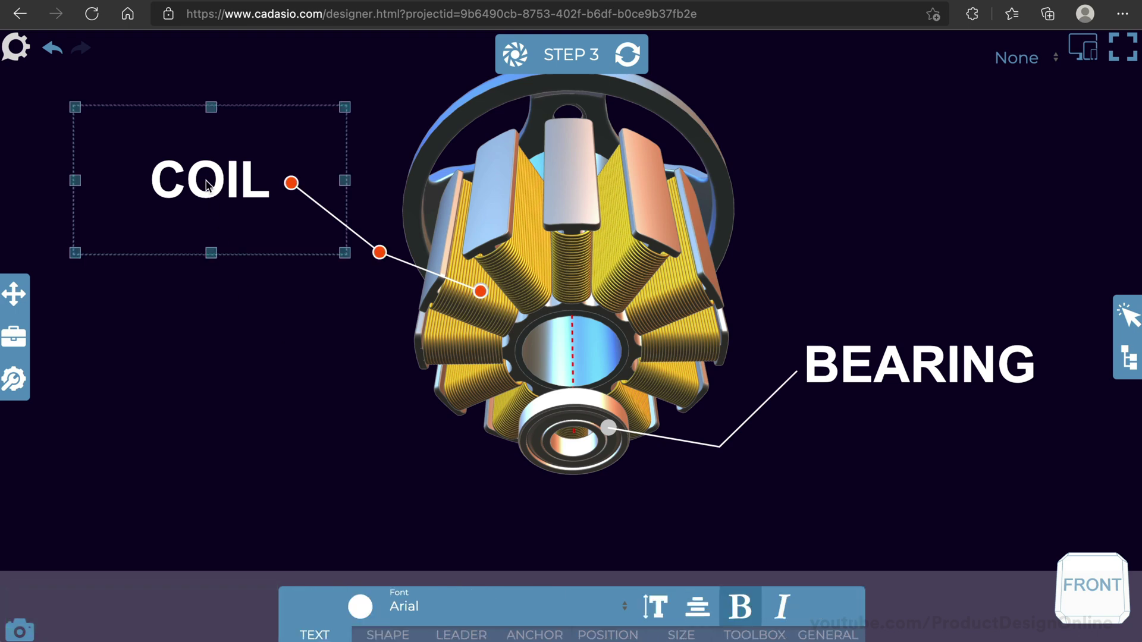
pyautogui.press('Delete')
pyautogui.click(574, 351)
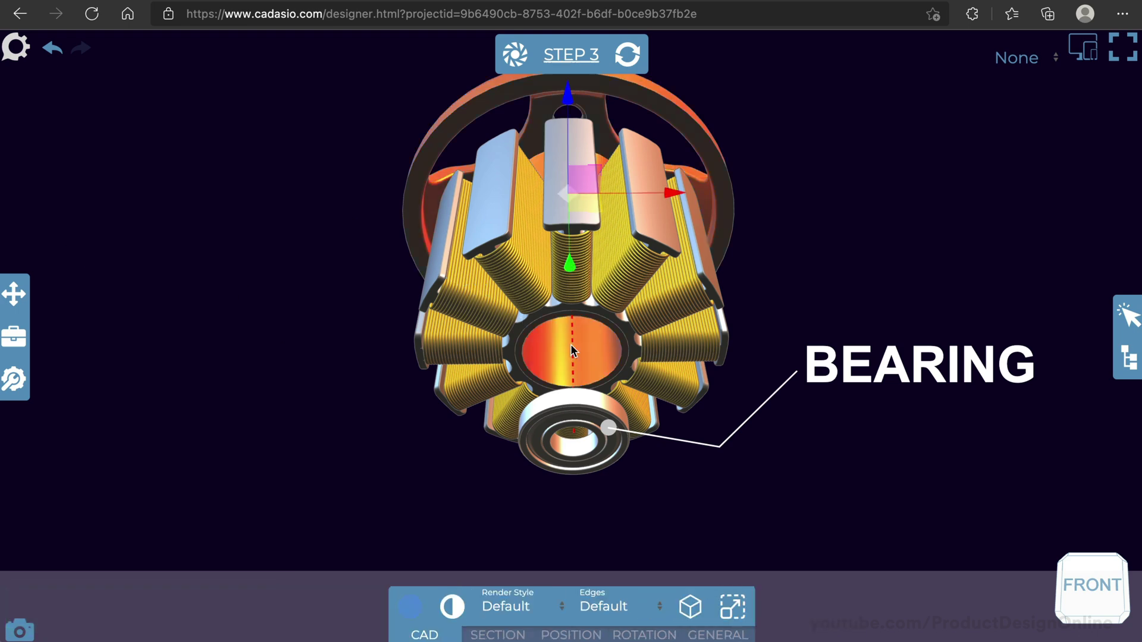
pyautogui.click(849, 345)
pyautogui.press('Delete')
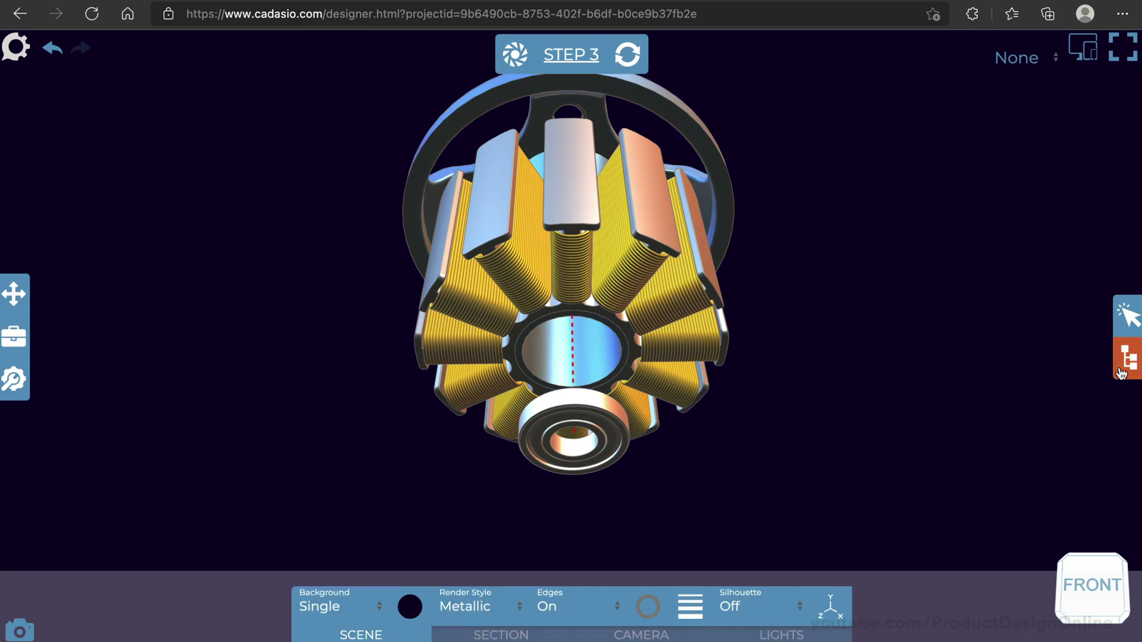
# - Tidy the parts tree, close the toolbox panel, and select the whole 004_BallBearing assembly in the CAD tab
pyautogui.click(1128, 359)
pyautogui.click(986, 340)
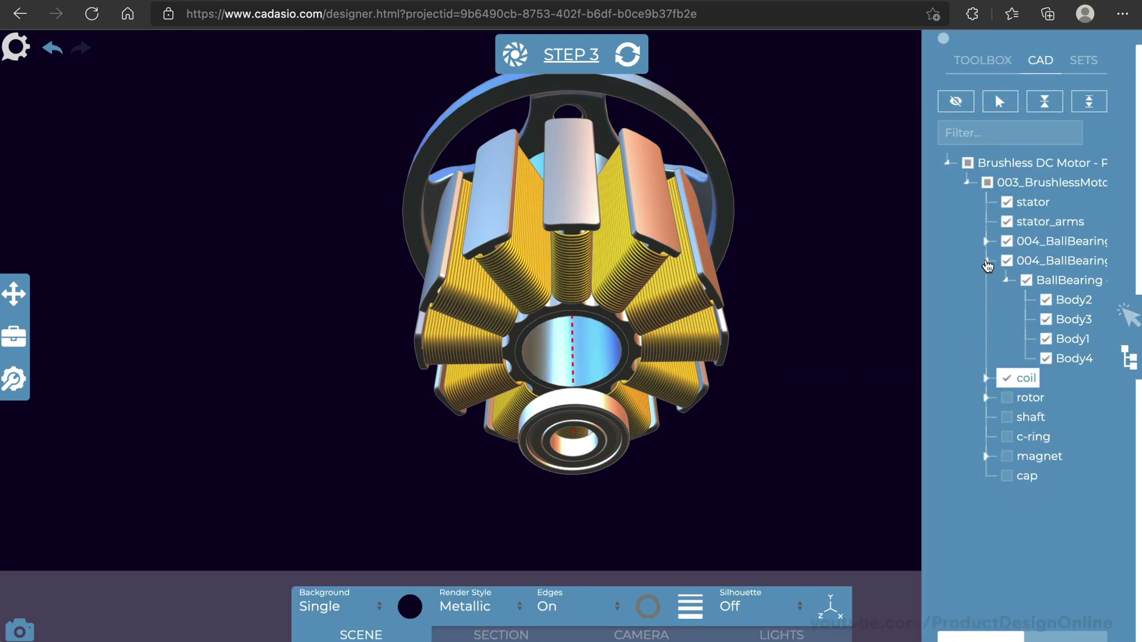
pyautogui.click(986, 222)
pyautogui.click(982, 60)
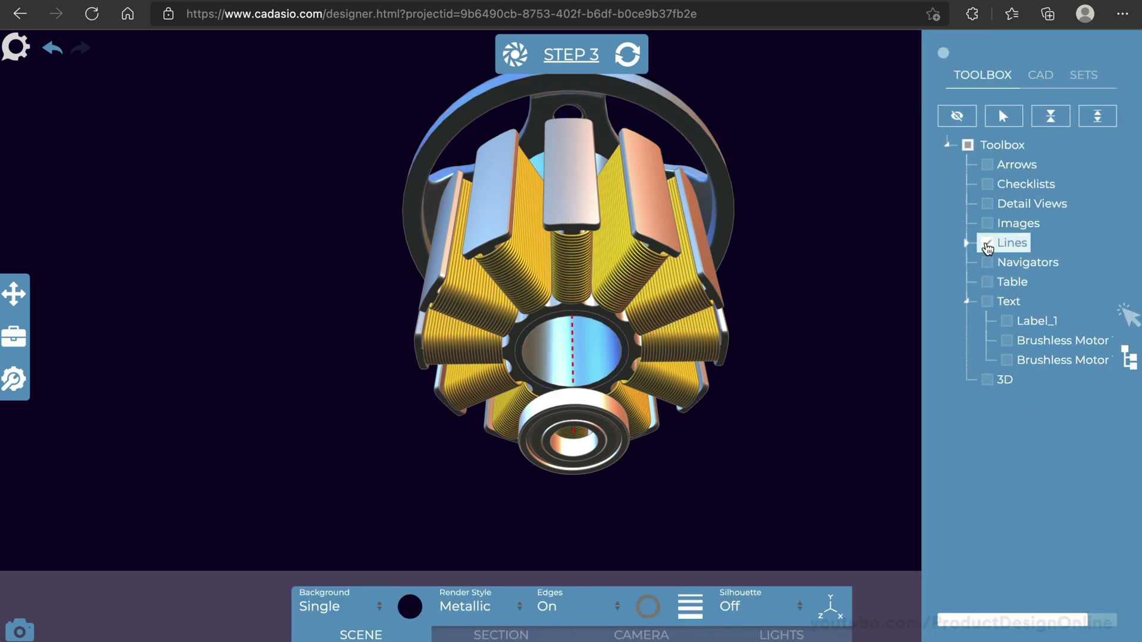
pyautogui.click(846, 306)
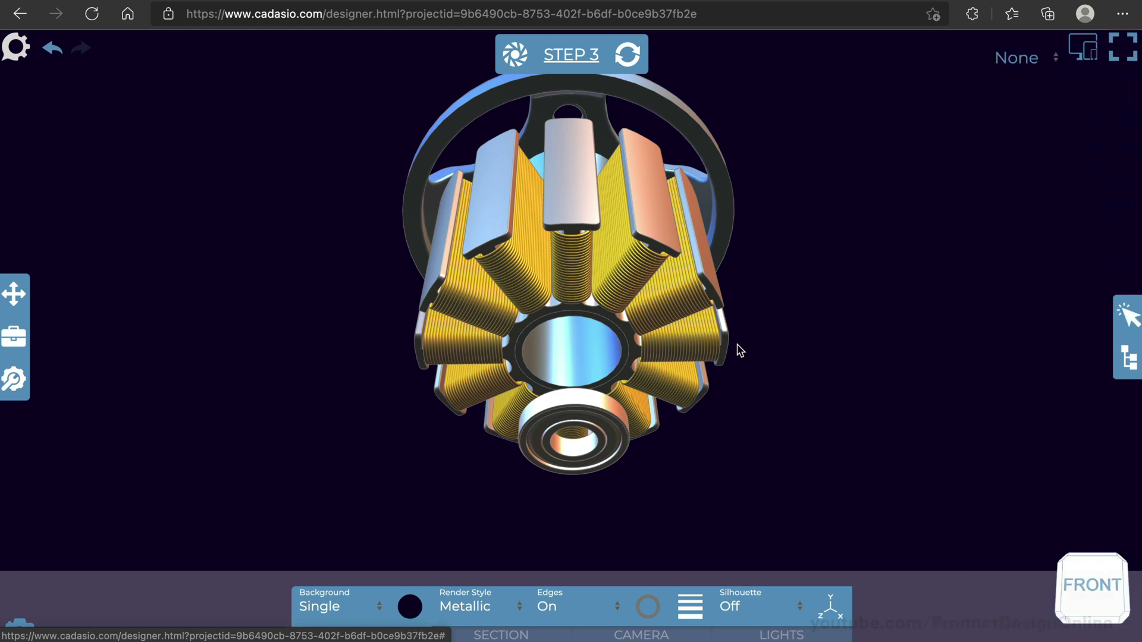
pyautogui.click(589, 420)
pyautogui.click(1128, 357)
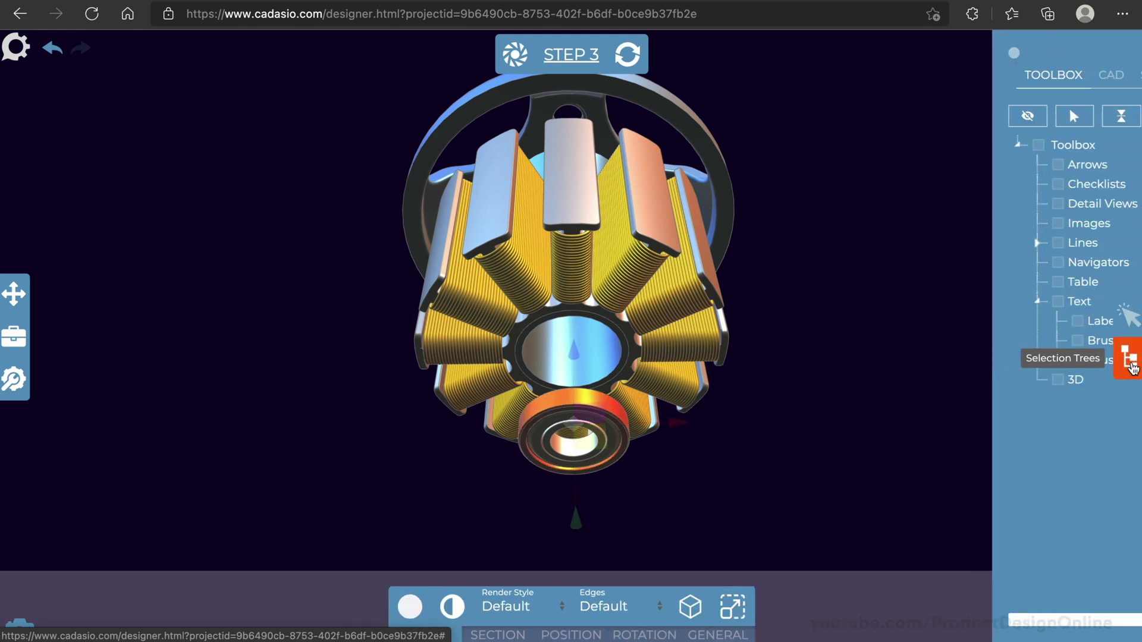
pyautogui.click(1041, 74)
pyautogui.click(1062, 275)
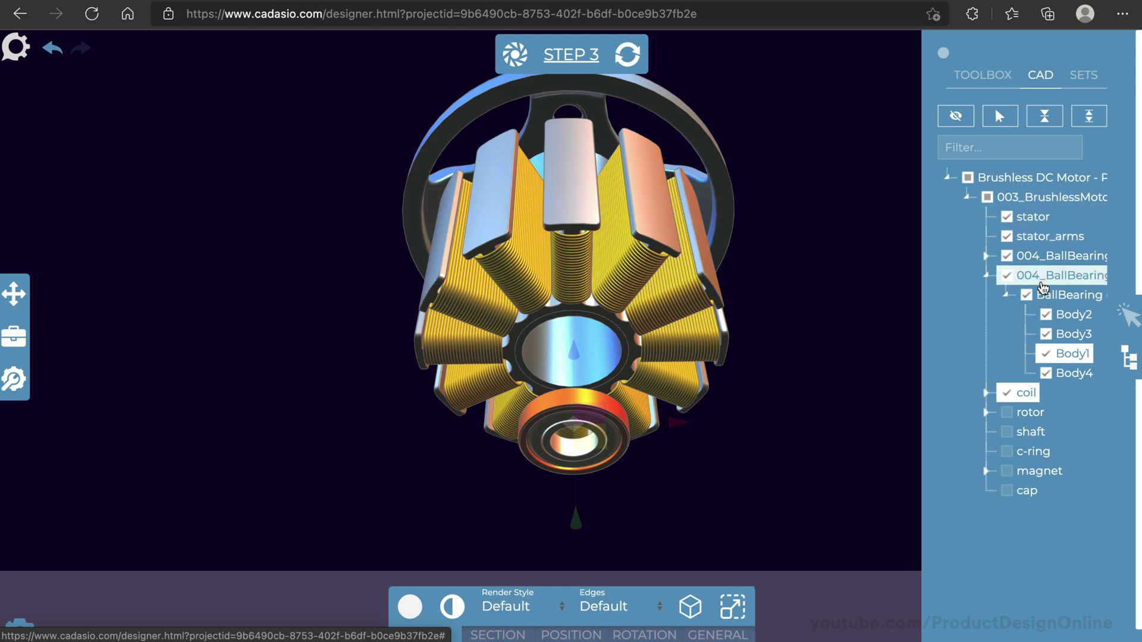
# - Slide the lower bearing up into the motor centre and make the magnets black with Matt render style
pyautogui.moveTo(575, 536); pyautogui.dragTo(567, 433)
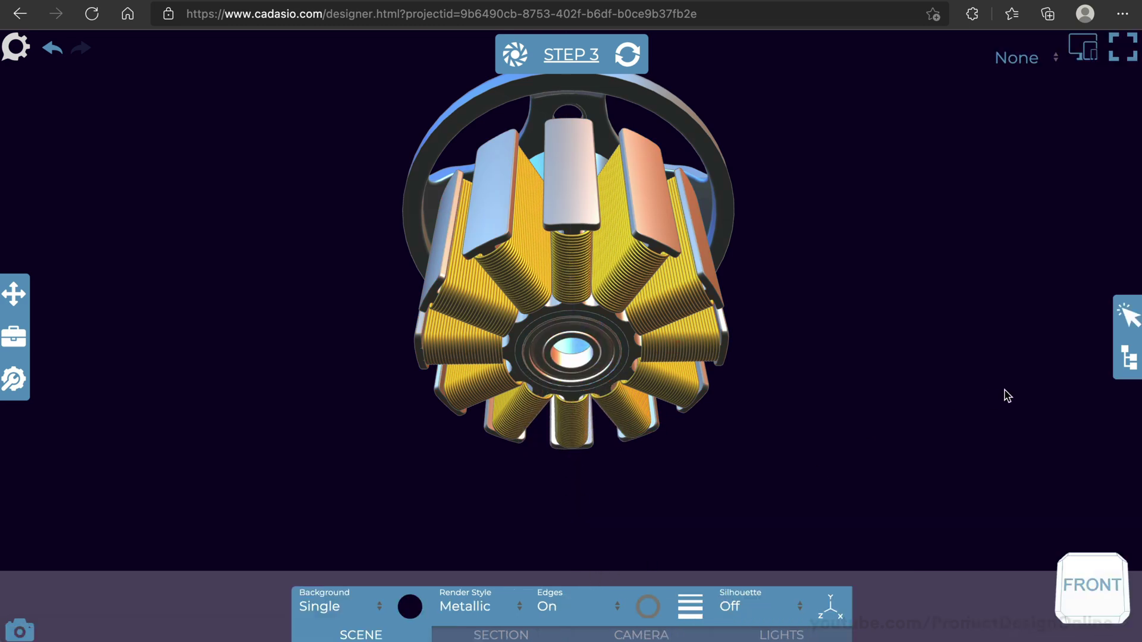
pyautogui.click(1128, 357)
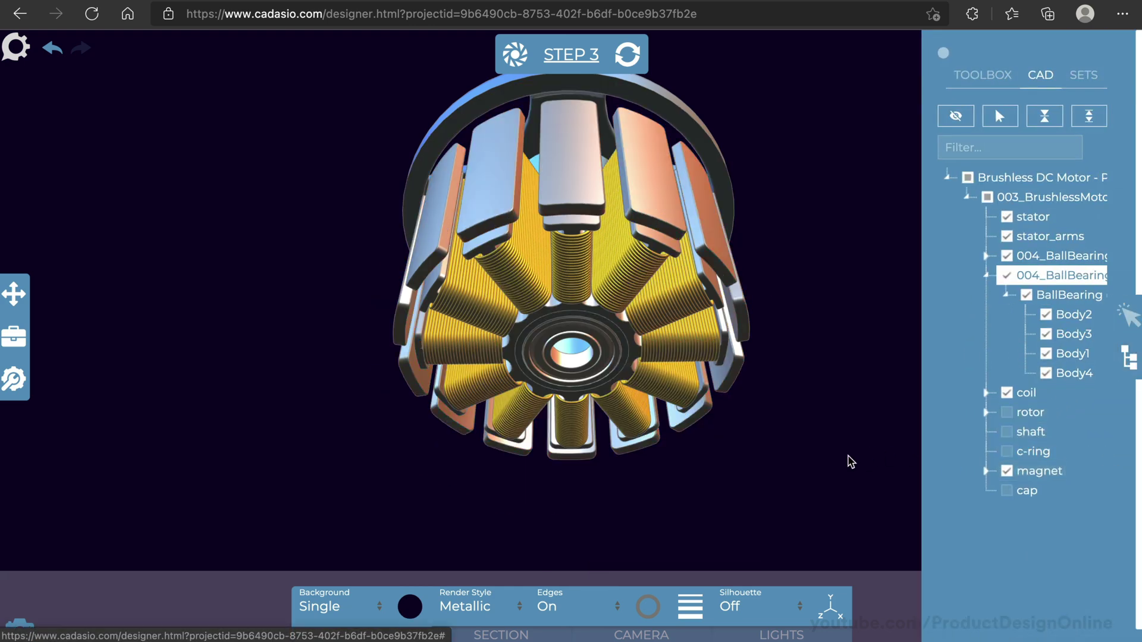
pyautogui.click(1039, 470)
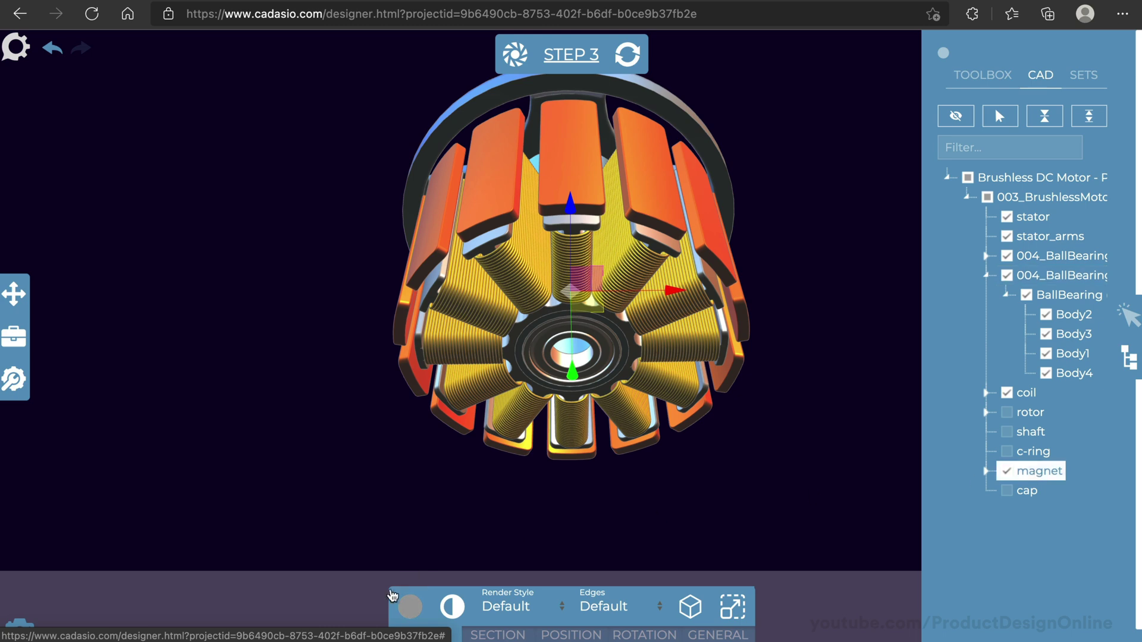
pyautogui.click(408, 608)
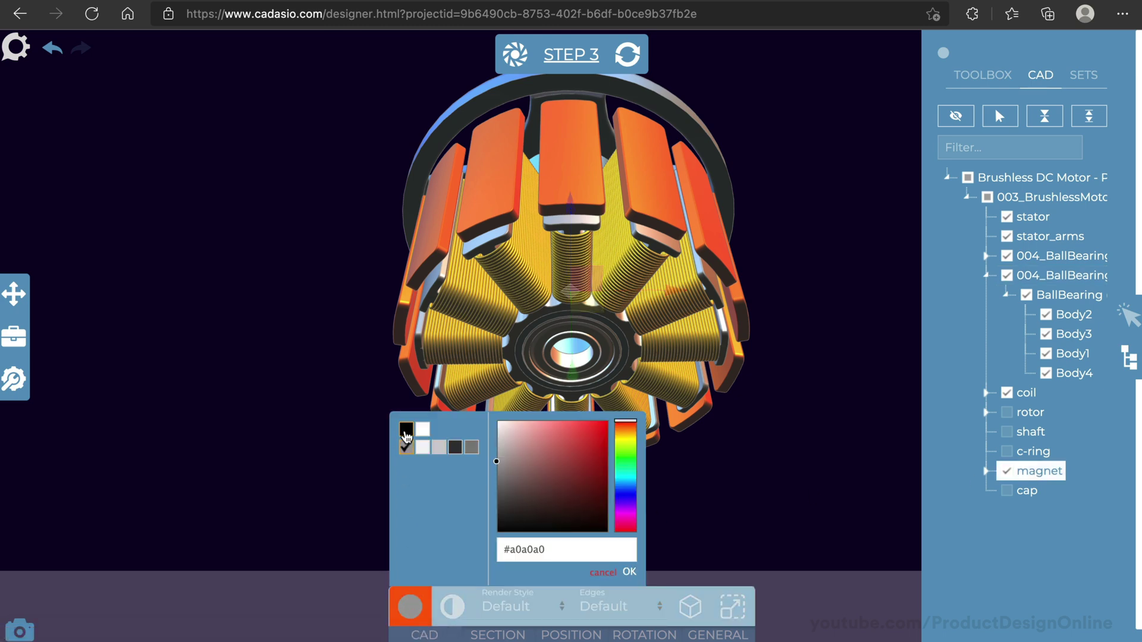
pyautogui.click(406, 432)
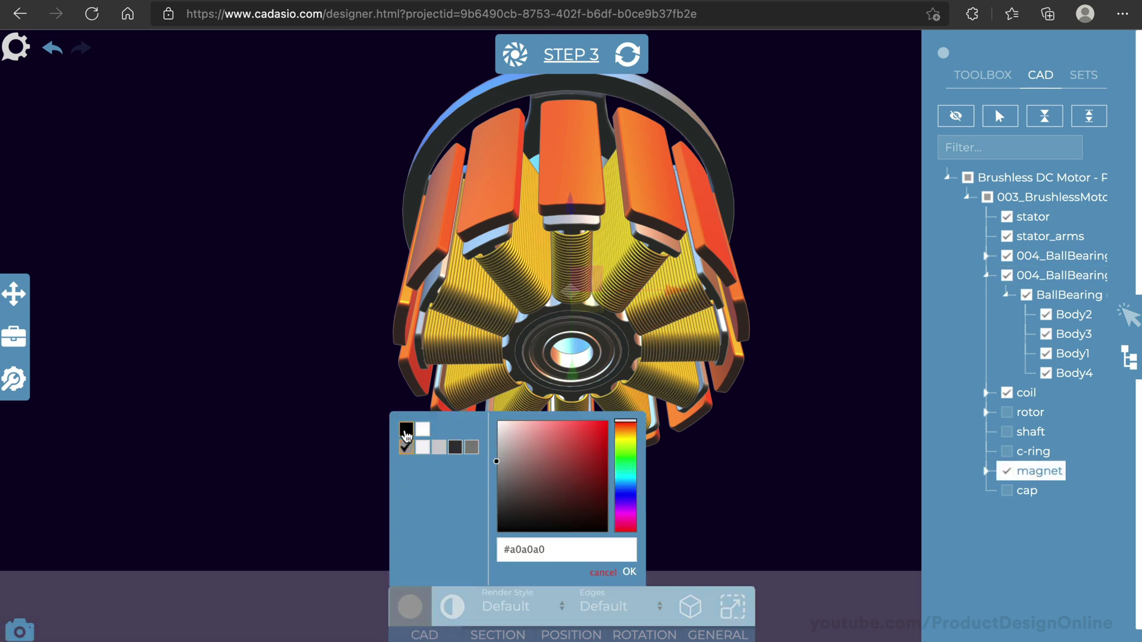
pyautogui.click(502, 605)
pyautogui.click(502, 590)
pyautogui.click(407, 480)
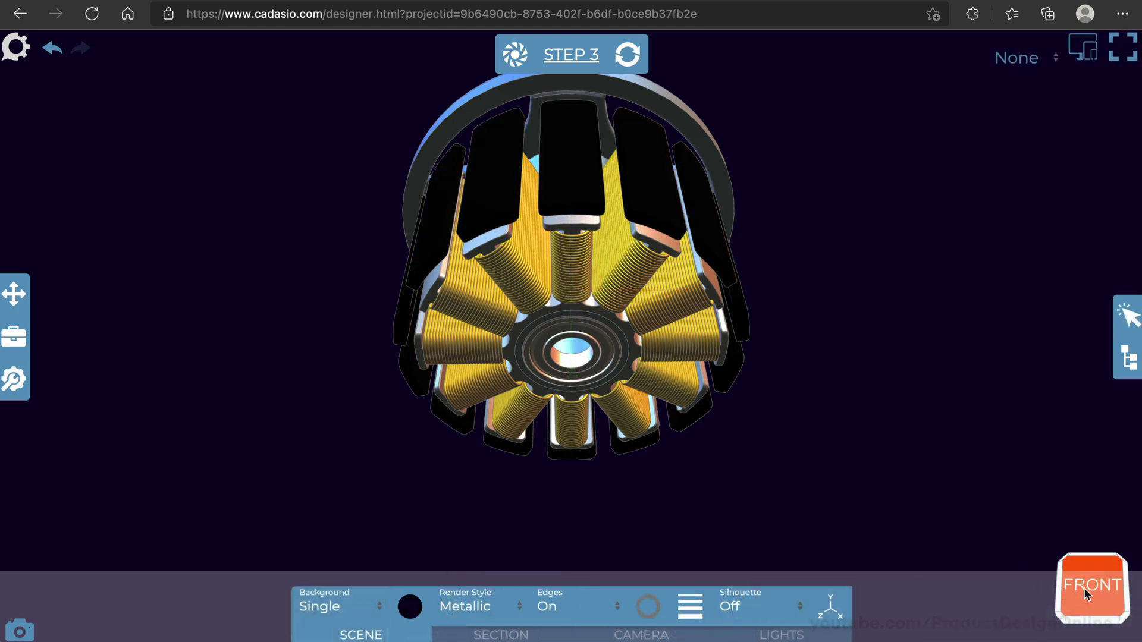
# - From the bottom view, rotate the selected magnets around the motor's vertical axis with the rotation ring
pyautogui.click(1089, 624)
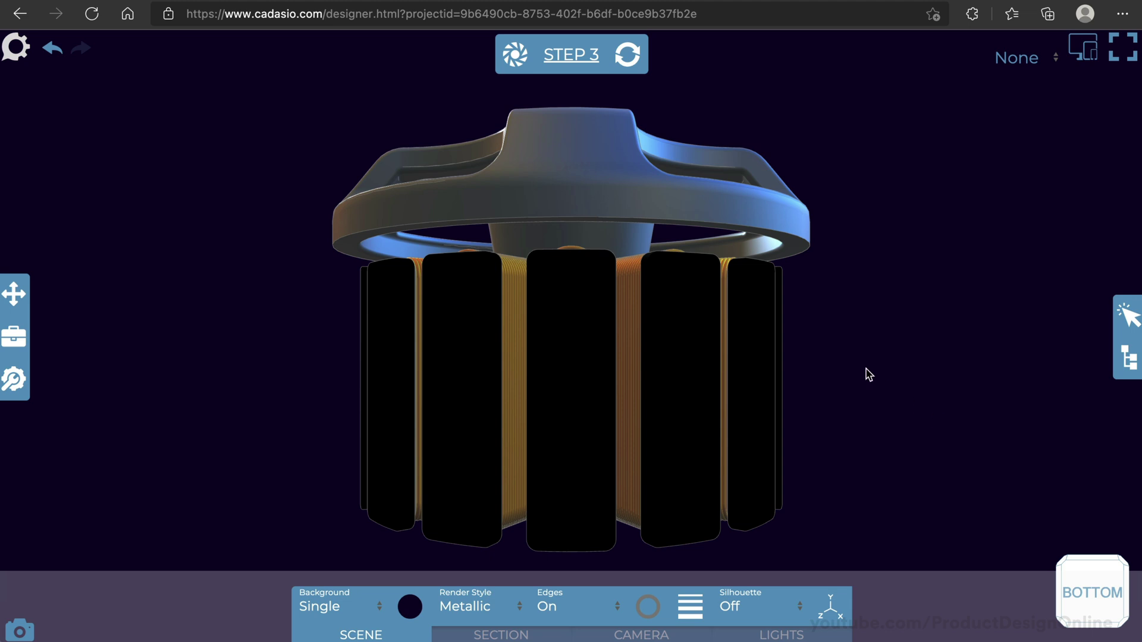
pyautogui.click(1129, 358)
pyautogui.click(1008, 472)
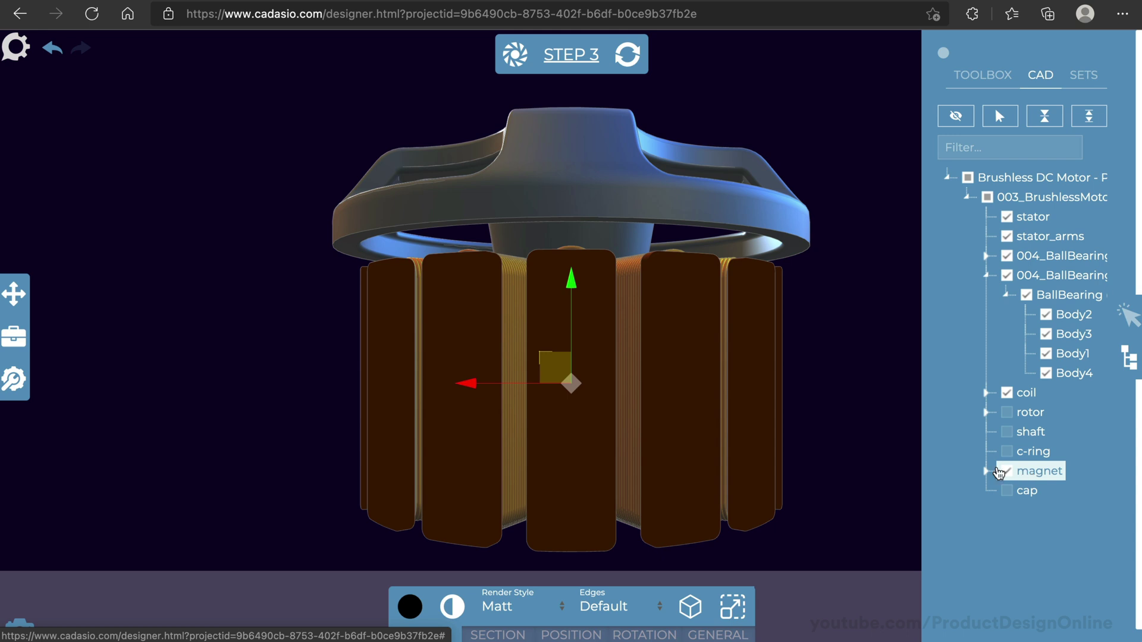
pyautogui.press('r')
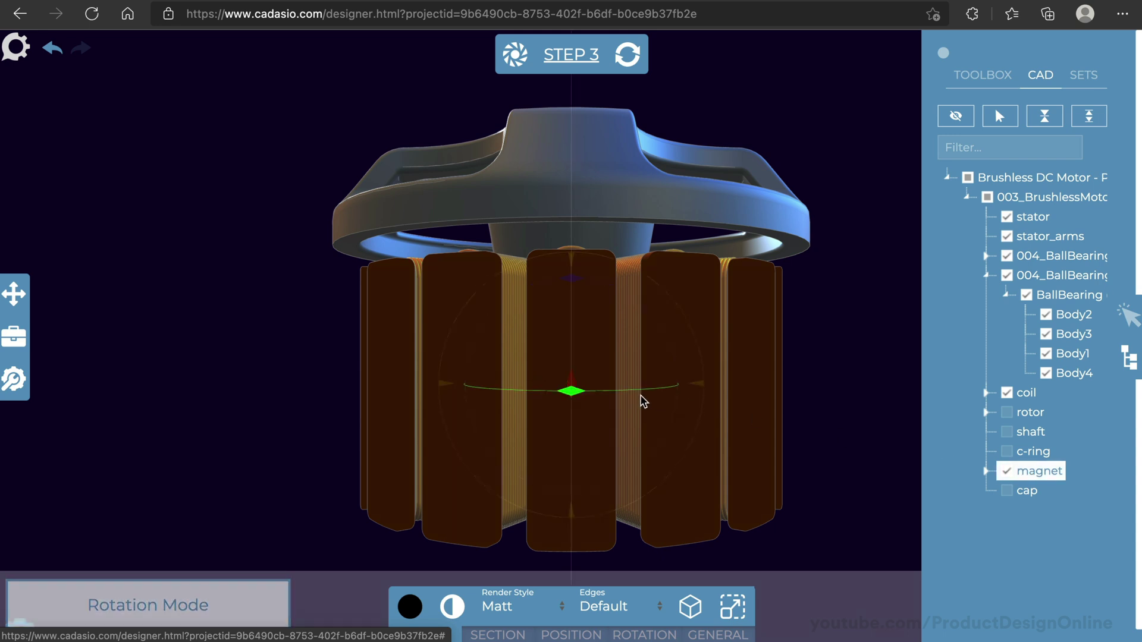
pyautogui.moveTo(574, 396); pyautogui.dragTo(390, 425)
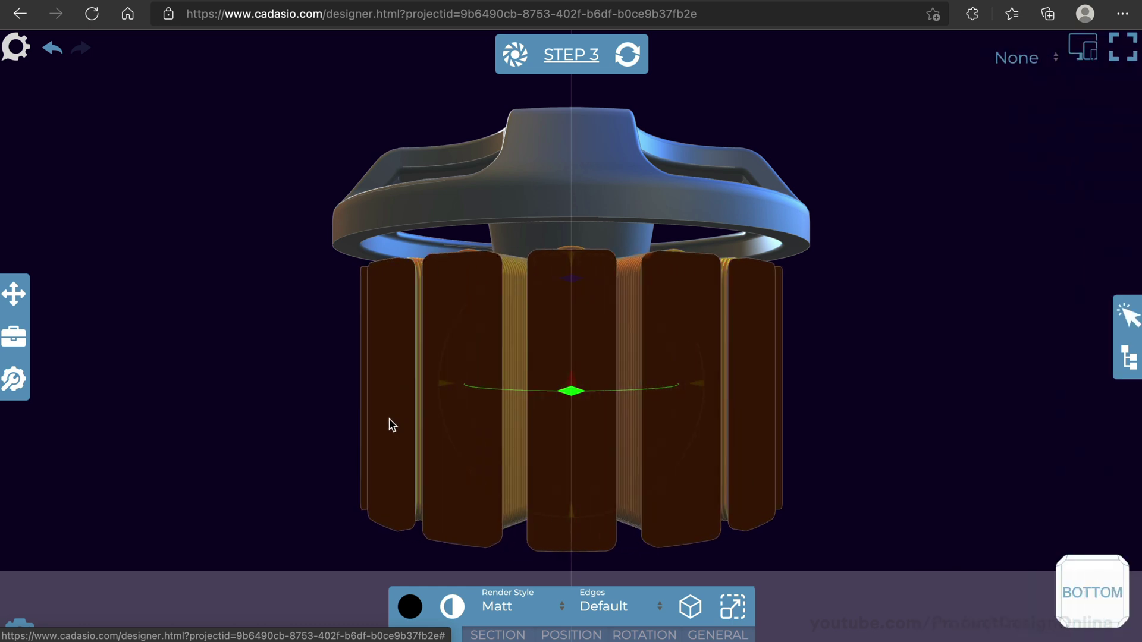
pyautogui.moveTo(389, 424); pyautogui.dragTo(389, 425)
# - Save the rotated magnet arrangement as new Step 4
pyautogui.click(515, 55)
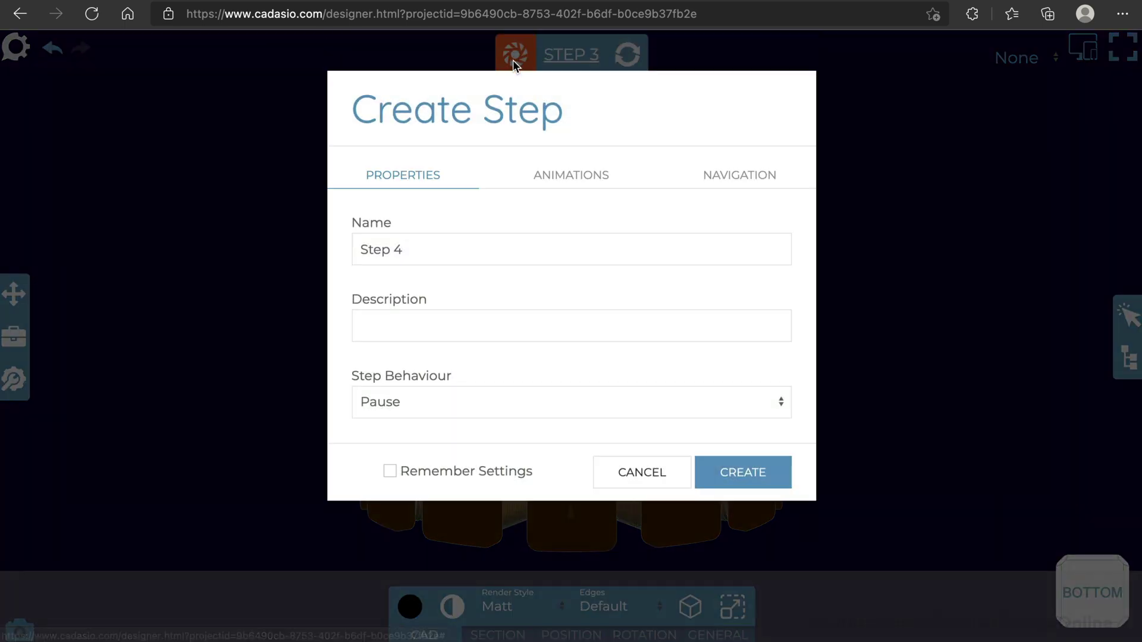
pyautogui.click(743, 472)
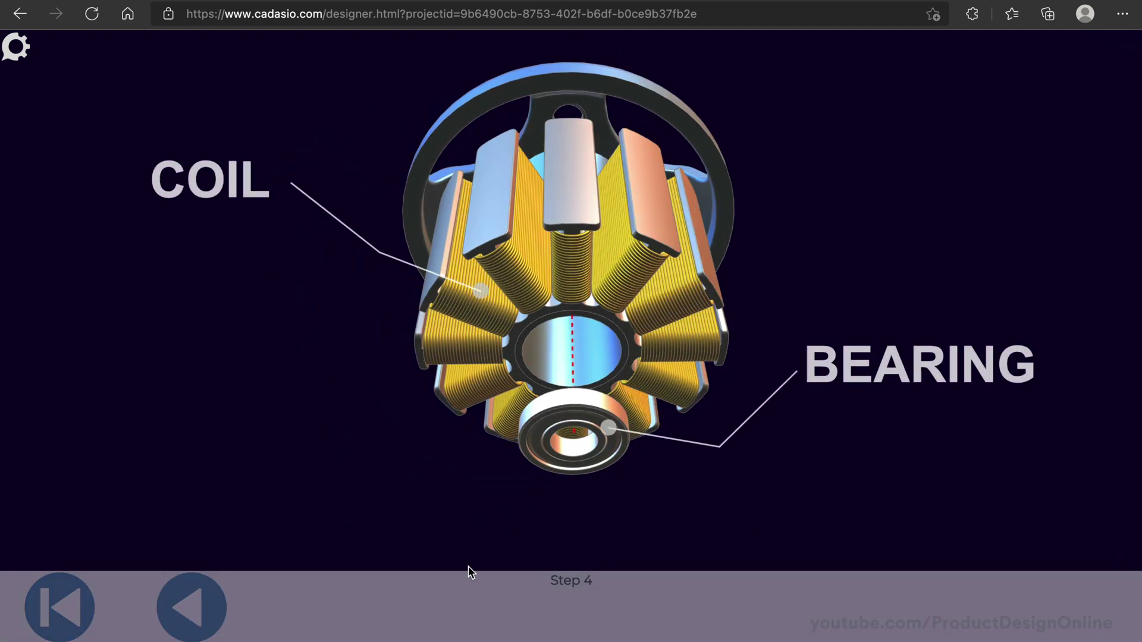
pyautogui.press('Left')
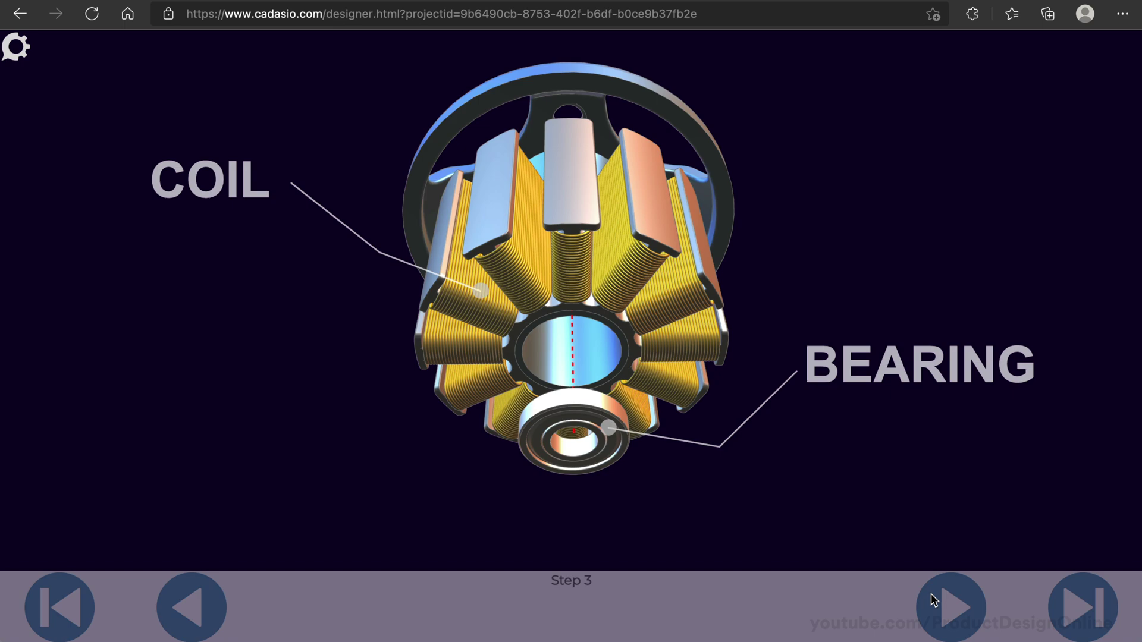
pyautogui.click(932, 601)
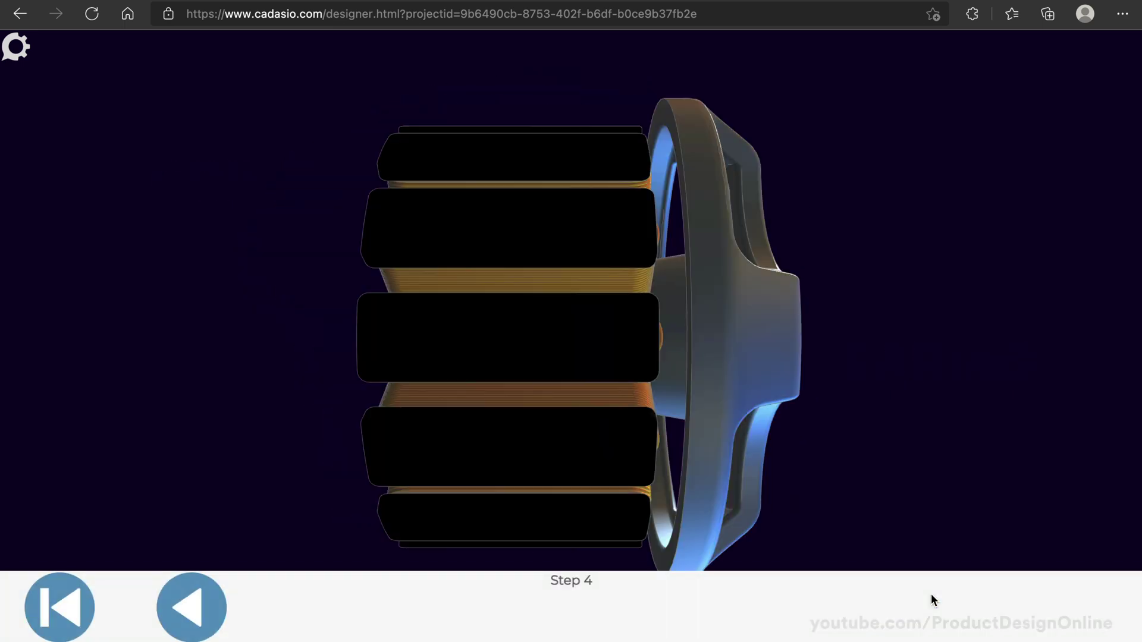
pyautogui.click(192, 608)
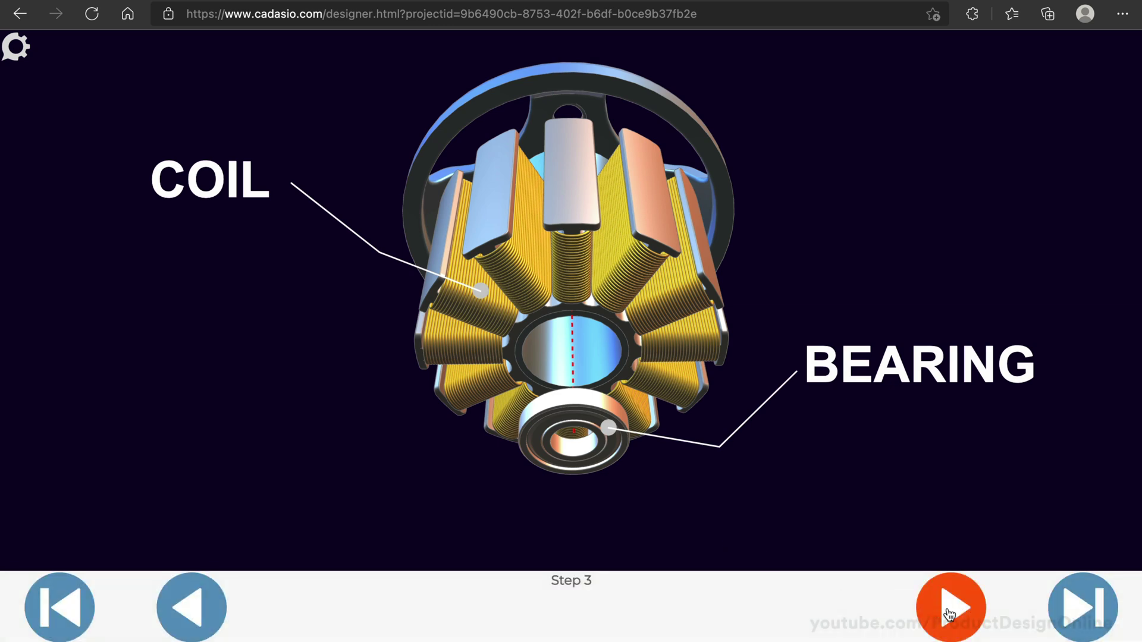
pyautogui.click(950, 609)
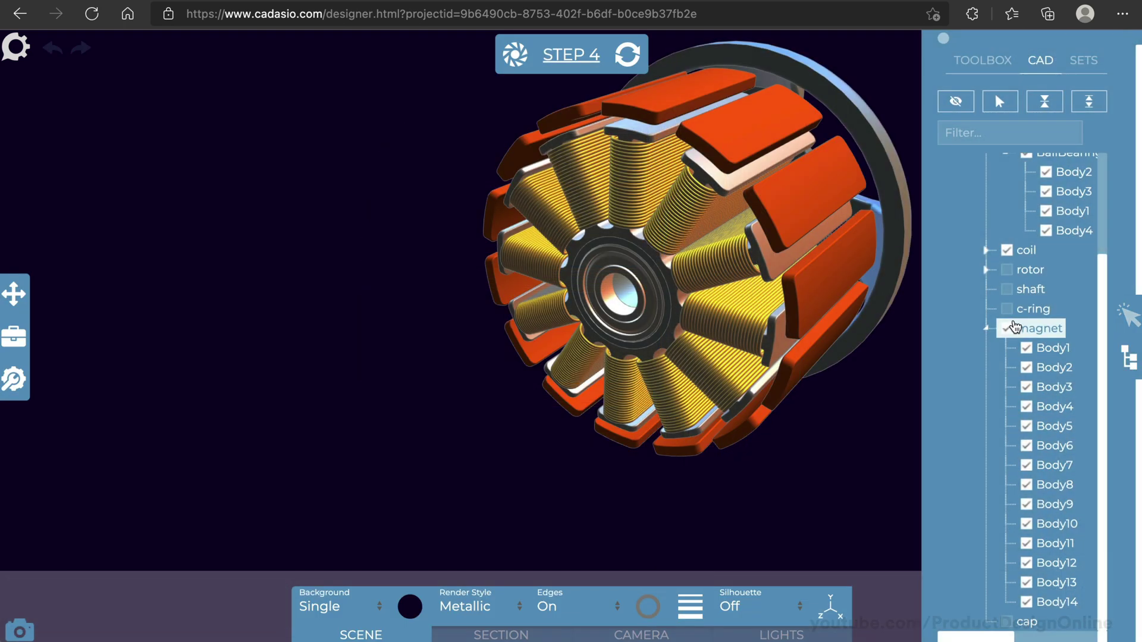
# - Show the rotor, shaft and c-ring parts for Step 4 and collapse the magnet body list
pyautogui.click(1008, 328)
pyautogui.click(1007, 309)
pyautogui.click(1008, 289)
pyautogui.click(1008, 270)
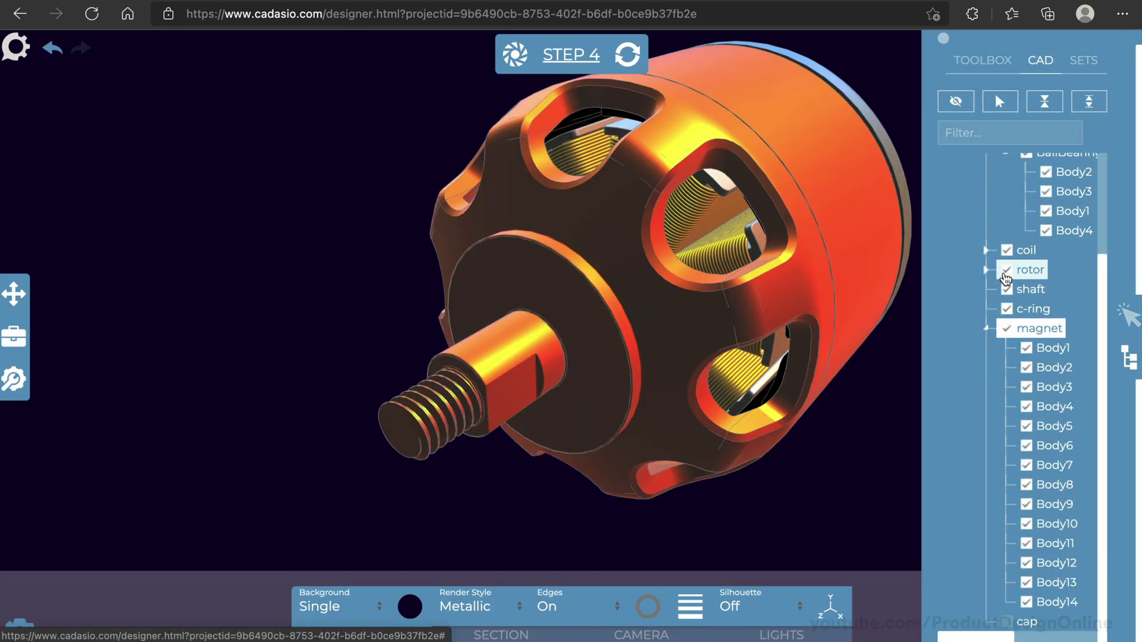
pyautogui.click(988, 328)
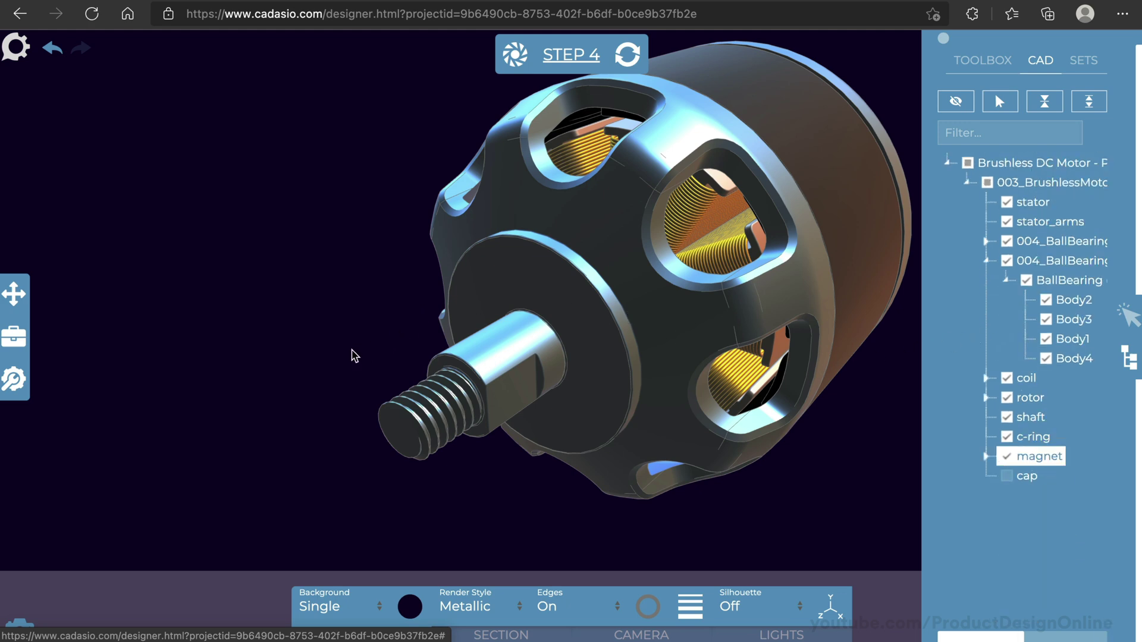
pyautogui.moveTo(352, 355)
pyautogui.mouseDown()
pyautogui.moveTo(425, 245)
pyautogui.moveTo(408, 194)
pyautogui.mouseUp()
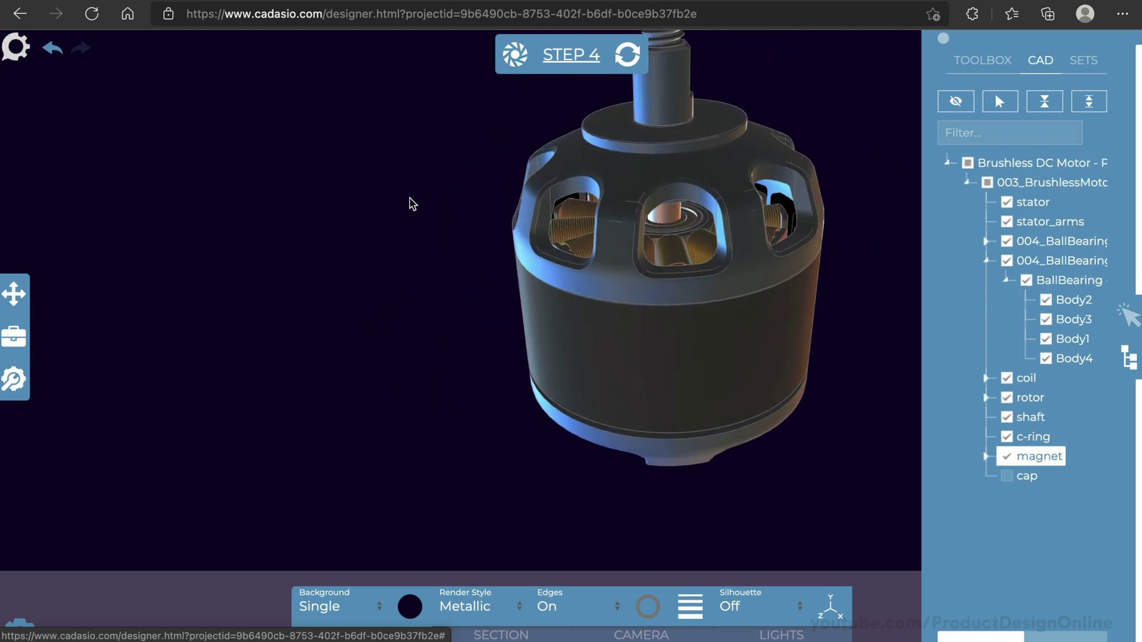
# - Hide the stator and select the 004_BallBearing assembly to hide it
pyautogui.click(1003, 208)
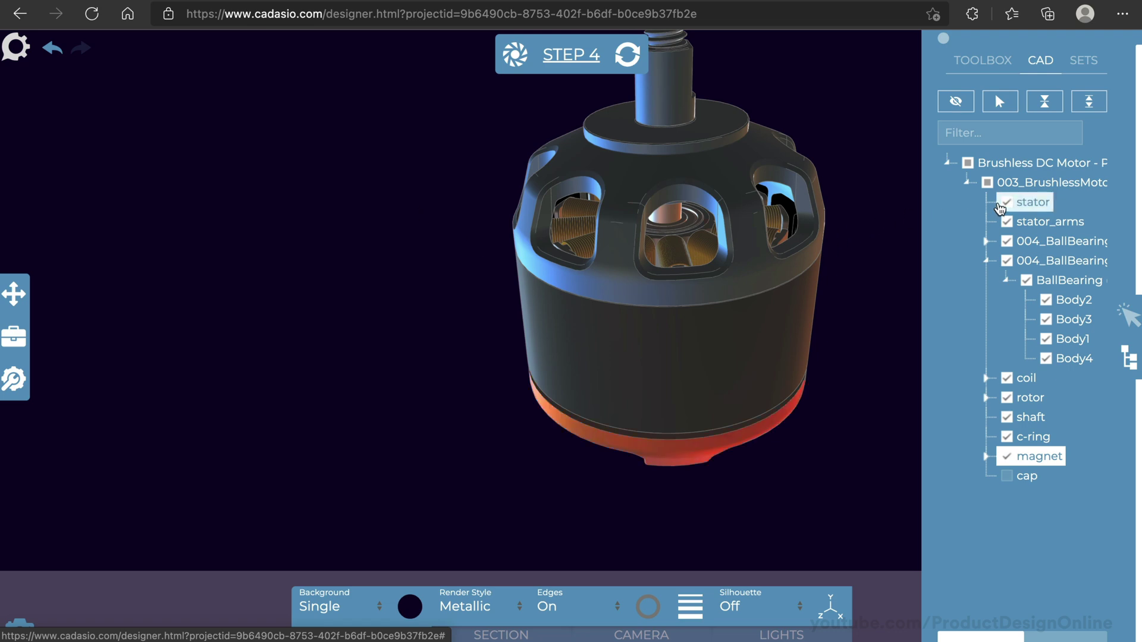
pyautogui.click(1005, 202)
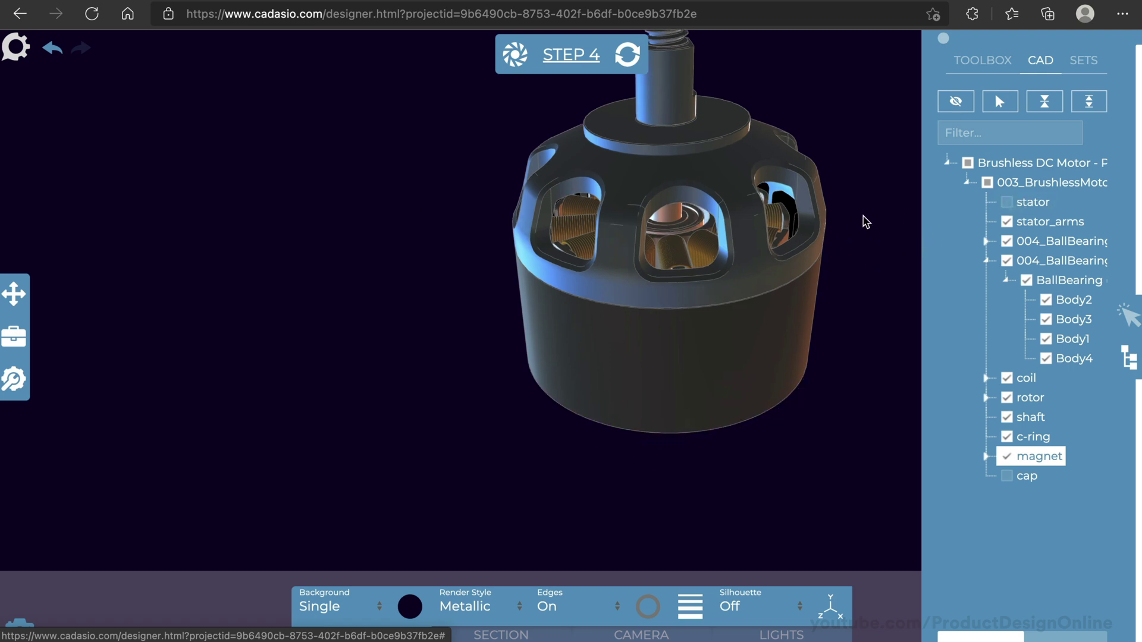
pyautogui.moveTo(864, 221)
pyautogui.mouseDown()
pyautogui.moveTo(571, 245)
pyautogui.moveTo(536, 232)
pyautogui.mouseUp()
pyautogui.click(1035, 241)
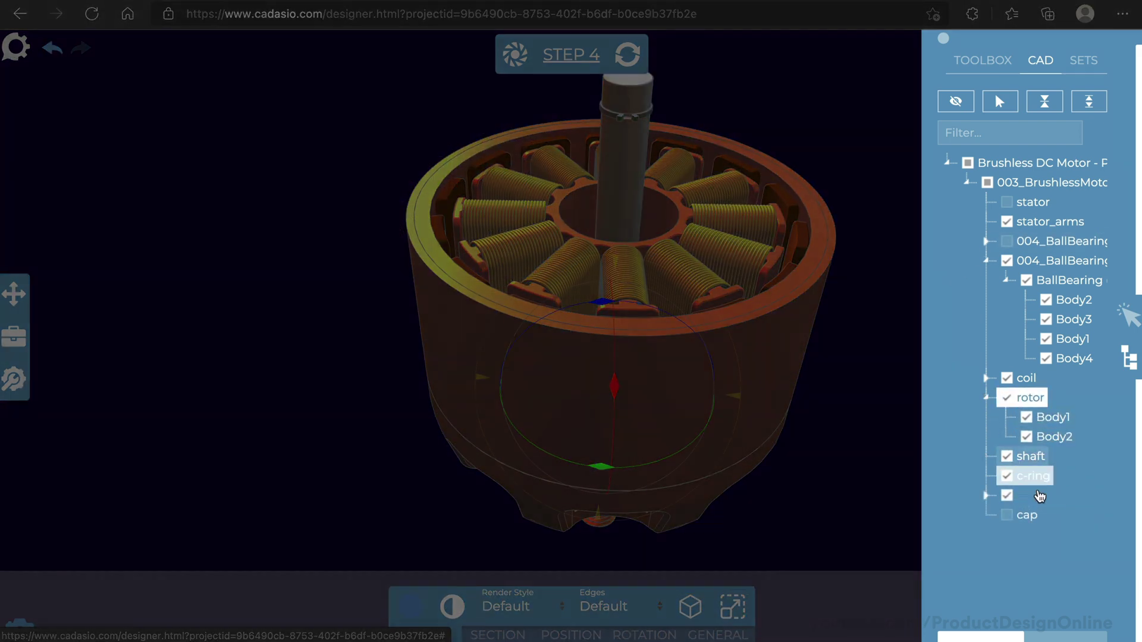
# - Give the rotor and magnets a 180-degree Z rotation
pyautogui.click(1038, 496)
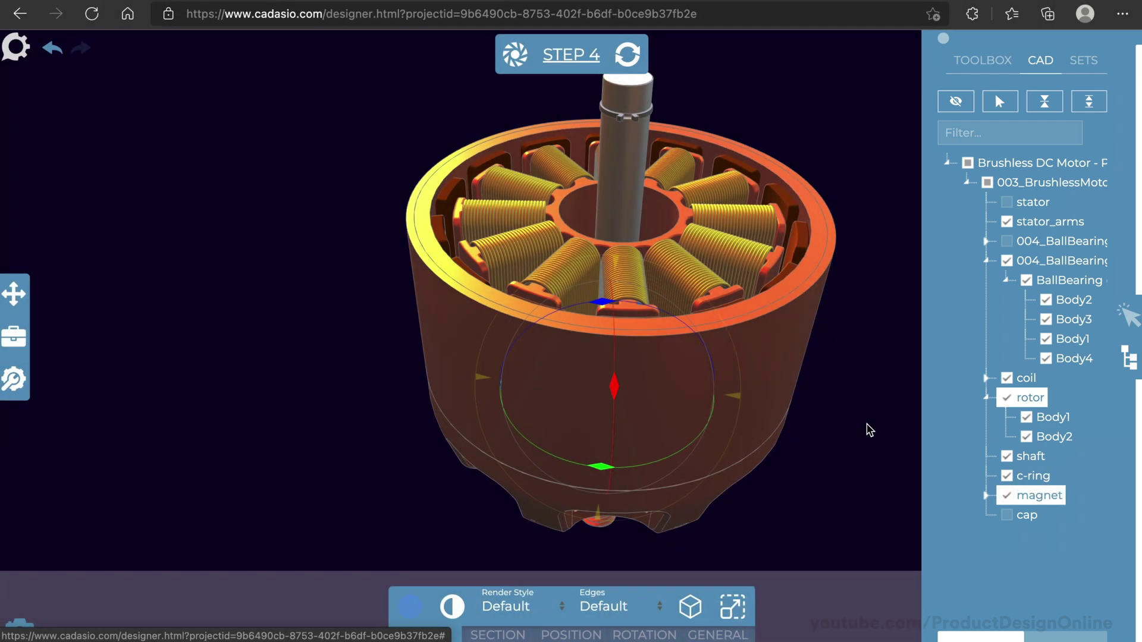
pyautogui.click(644, 635)
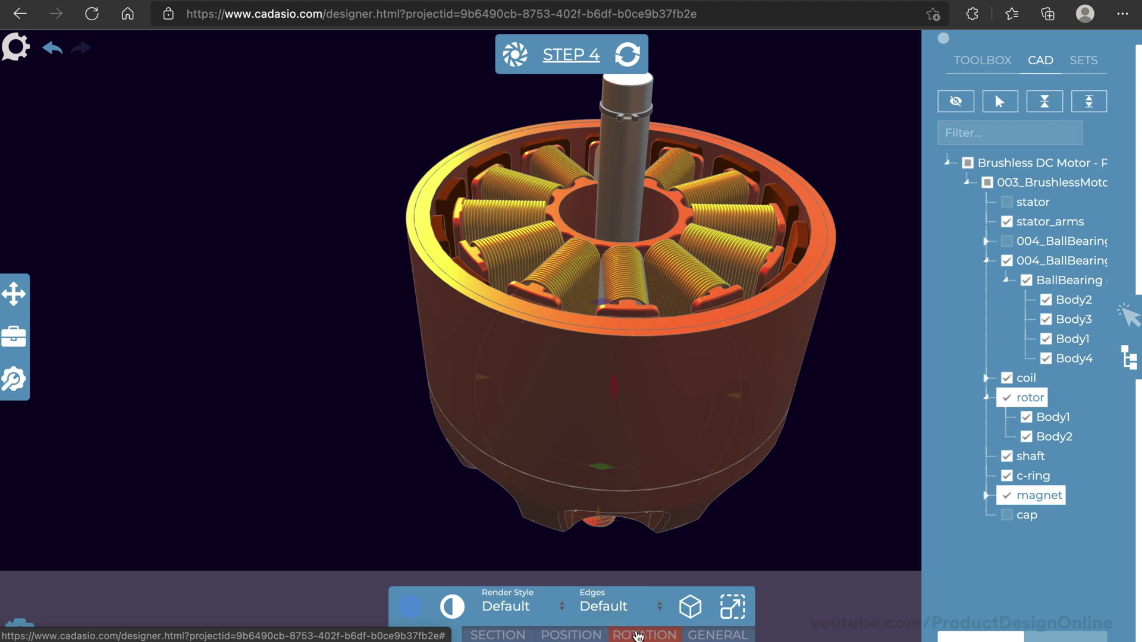
pyautogui.click(696, 607)
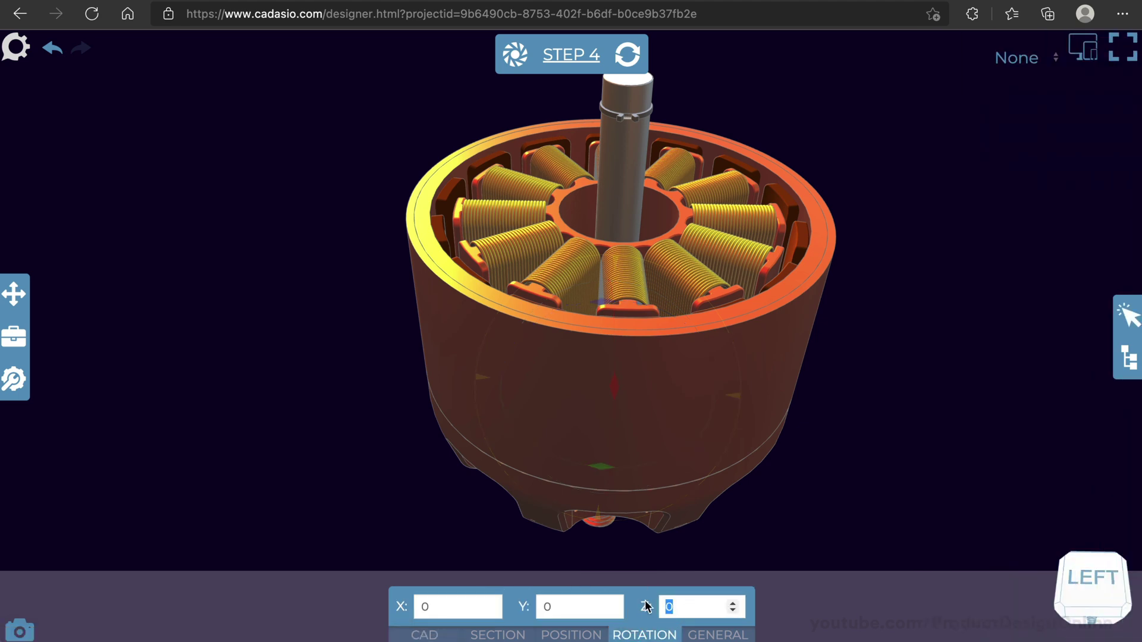
pyautogui.write('18')
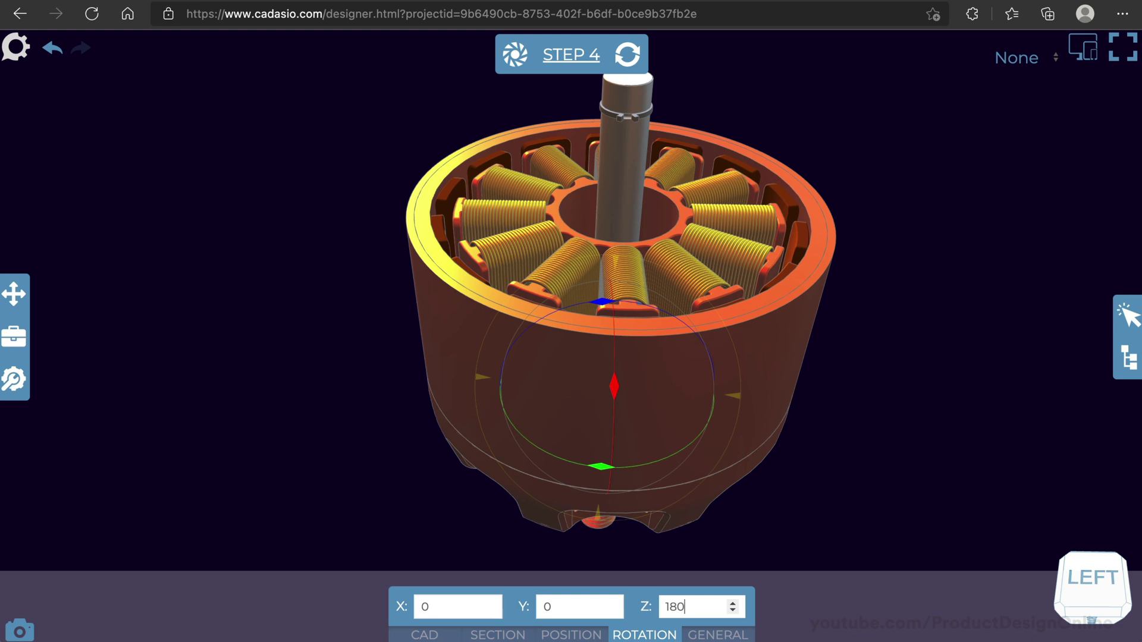
# - Create Step 5 from the current rotated arrangement
pyautogui.click(803, 525)
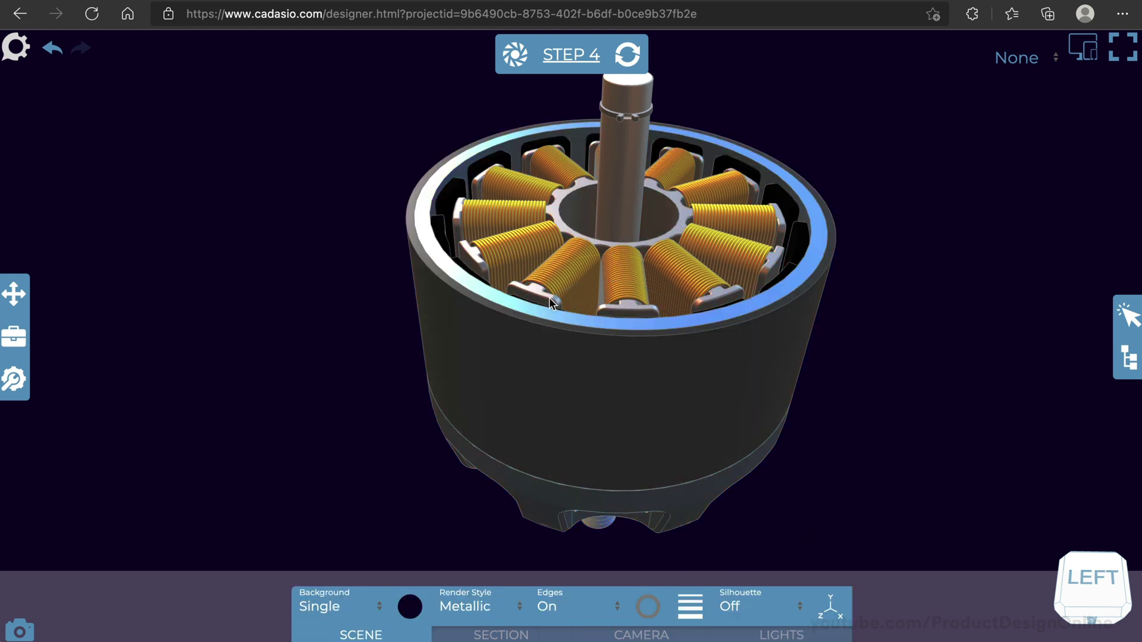
pyautogui.click(519, 60)
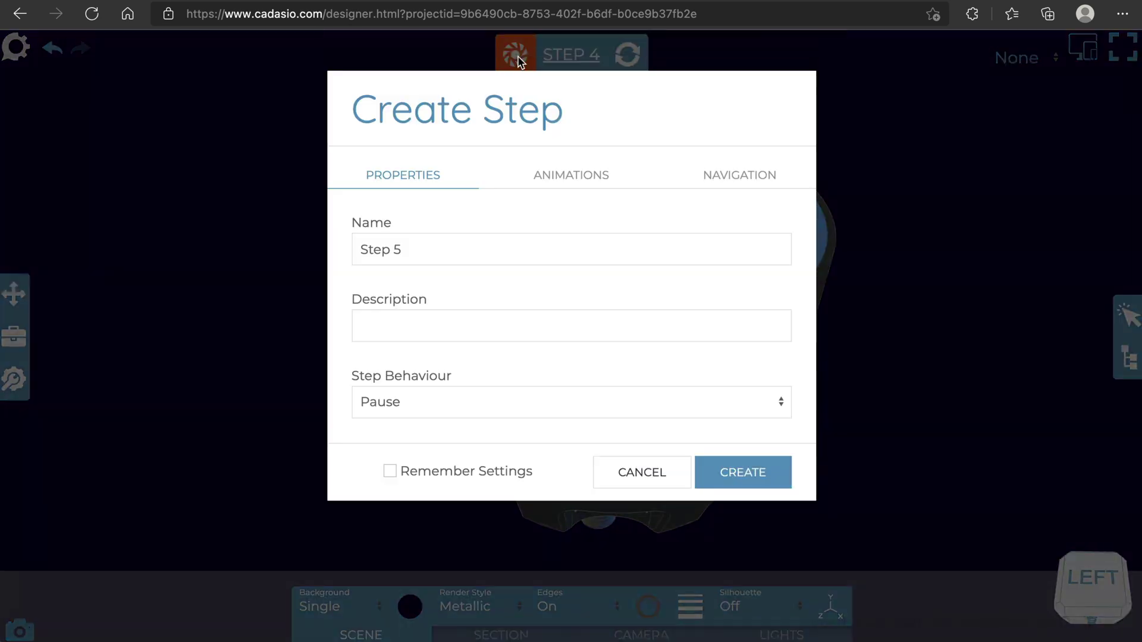
pyautogui.click(730, 476)
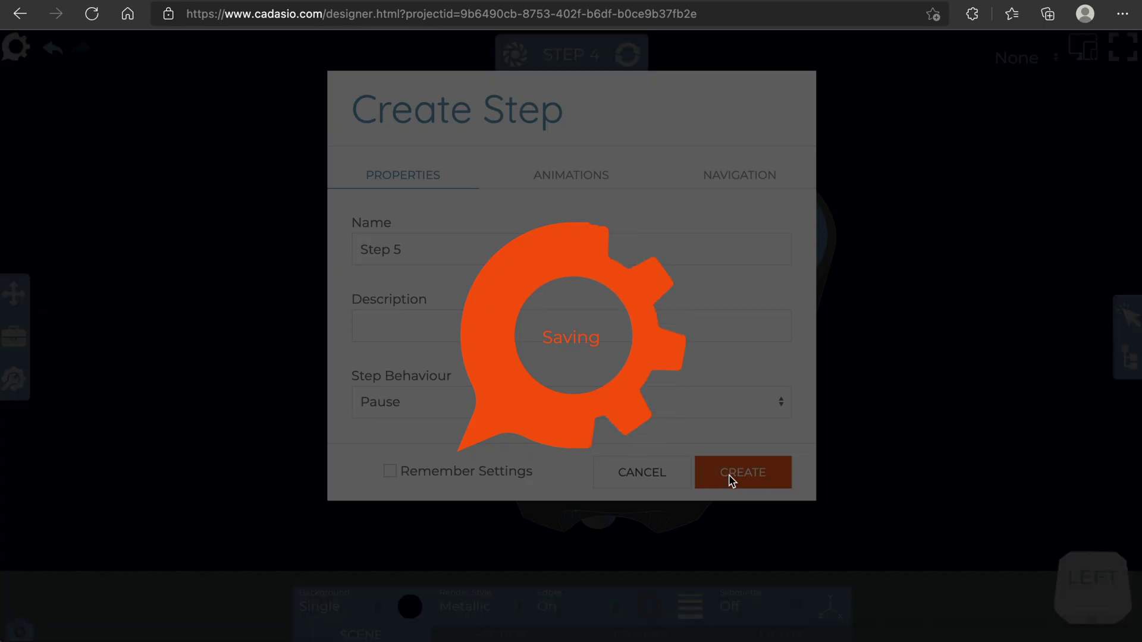
# - Preview the guide in View Mode, playing the transition from Step 4 into Step 5
pyautogui.press('v')
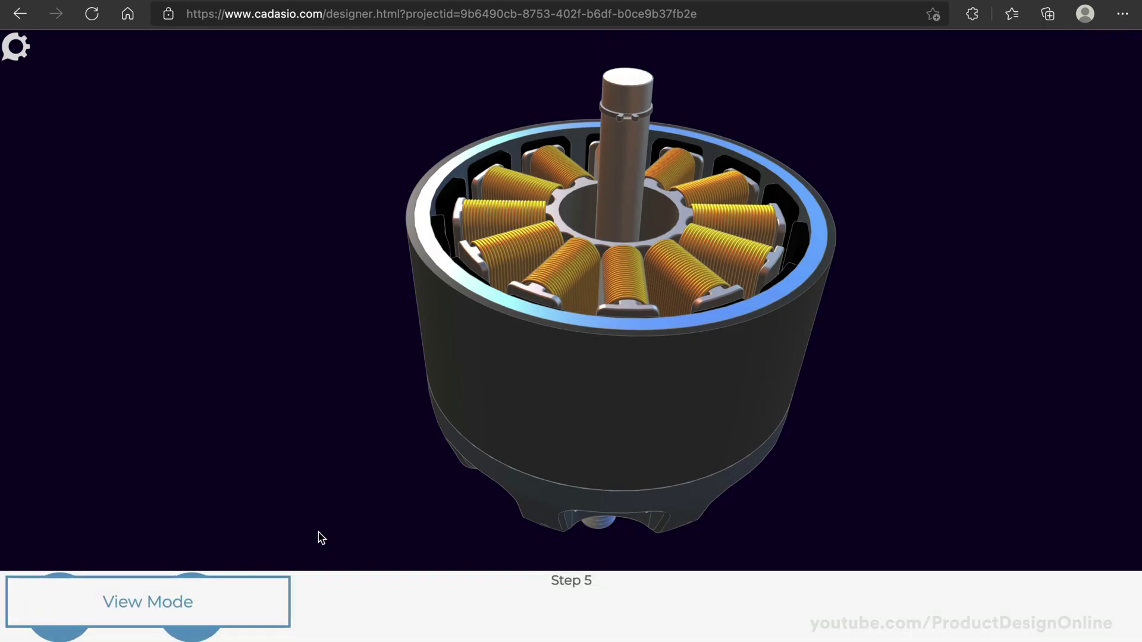
pyautogui.click(192, 608)
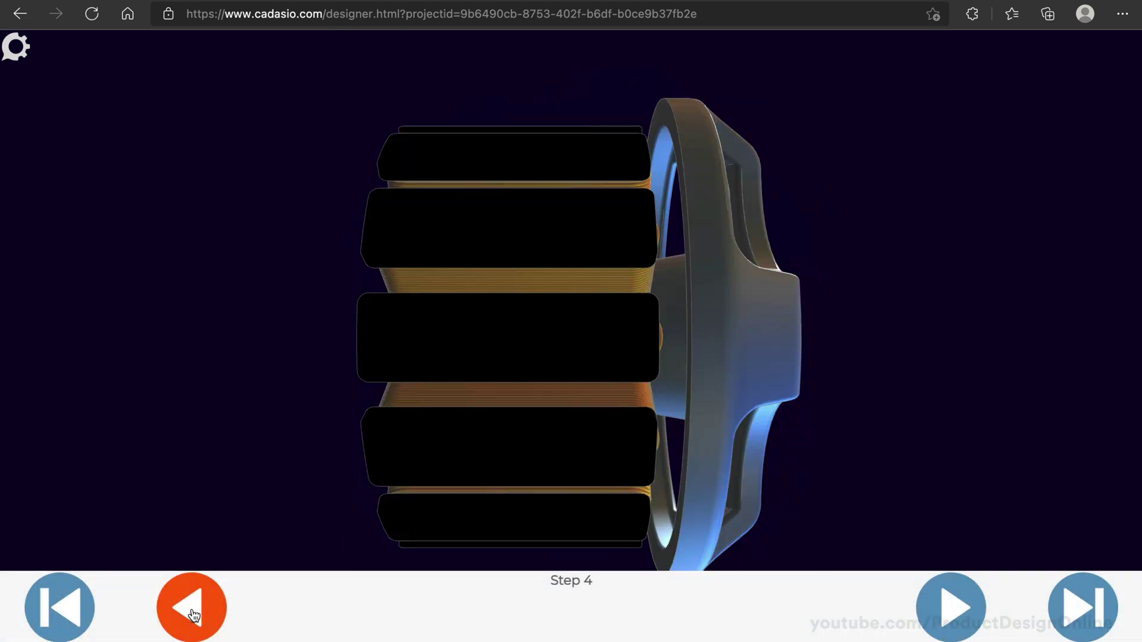
pyautogui.click(951, 607)
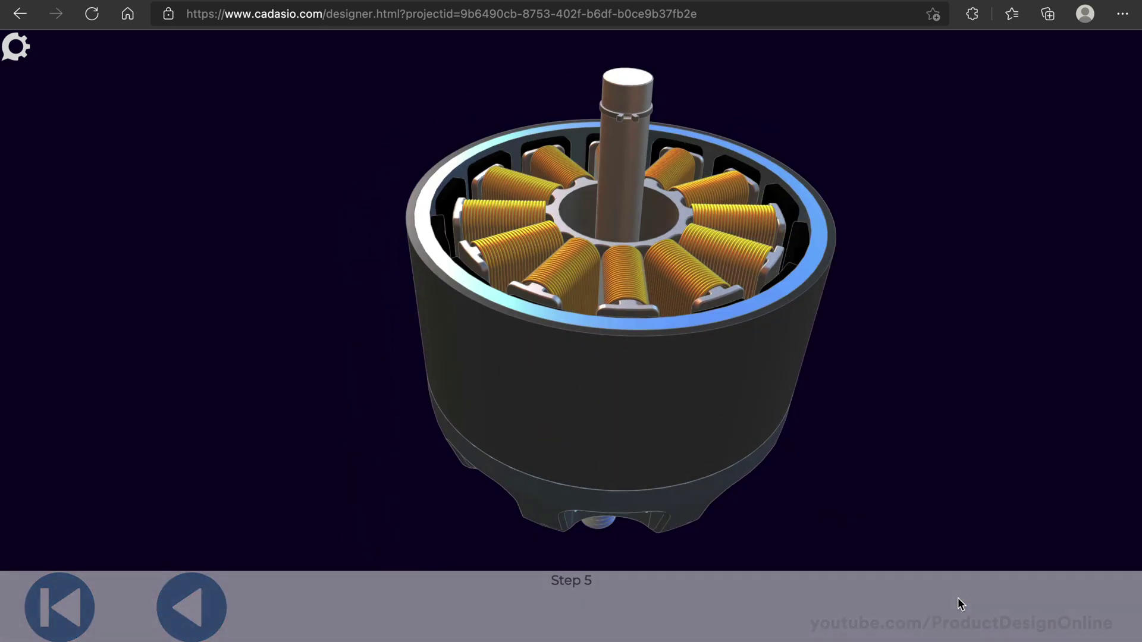
pyautogui.click(192, 608)
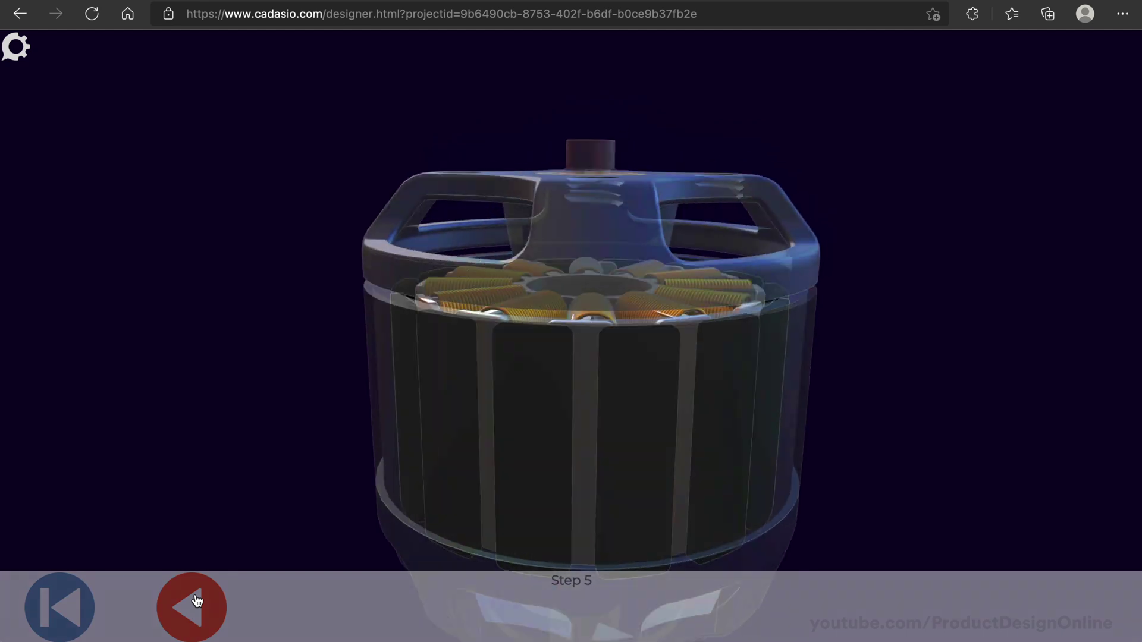
# - Replay the Step 5 transition, then advance the desk assembly demo guide through its steps
pyautogui.click(952, 608)
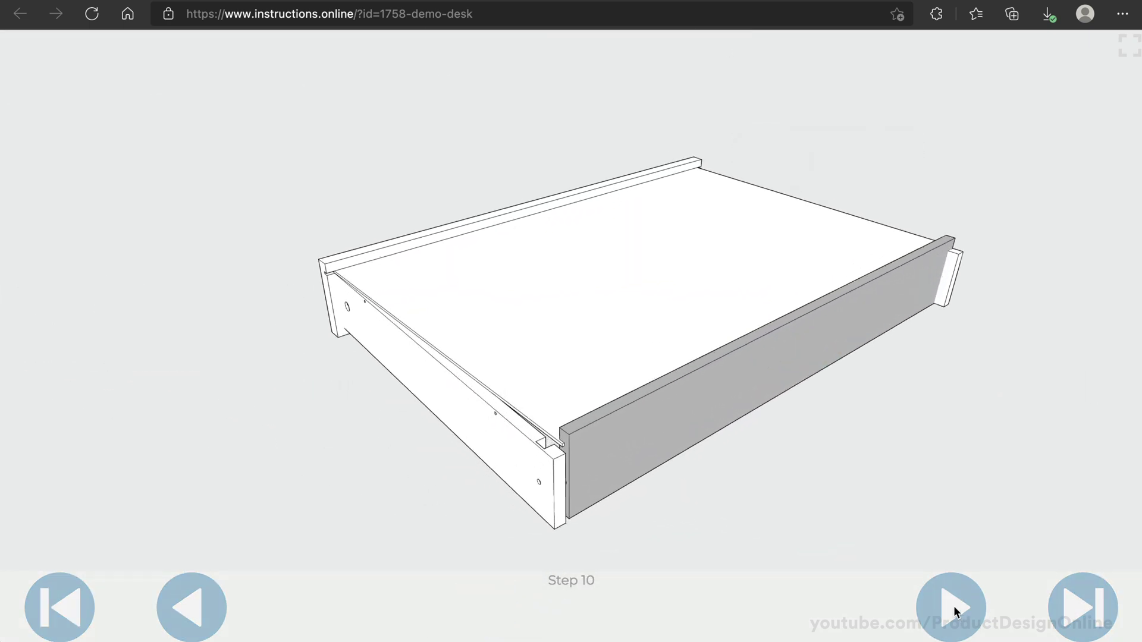
pyautogui.click(955, 611)
pyautogui.click(956, 609)
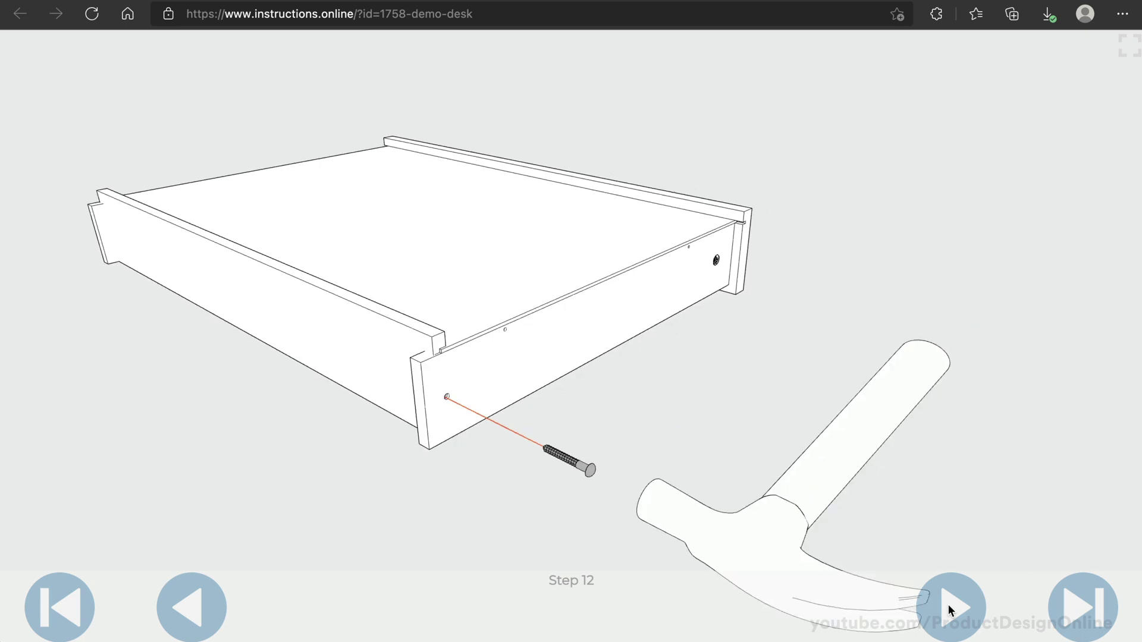
pyautogui.click(955, 609)
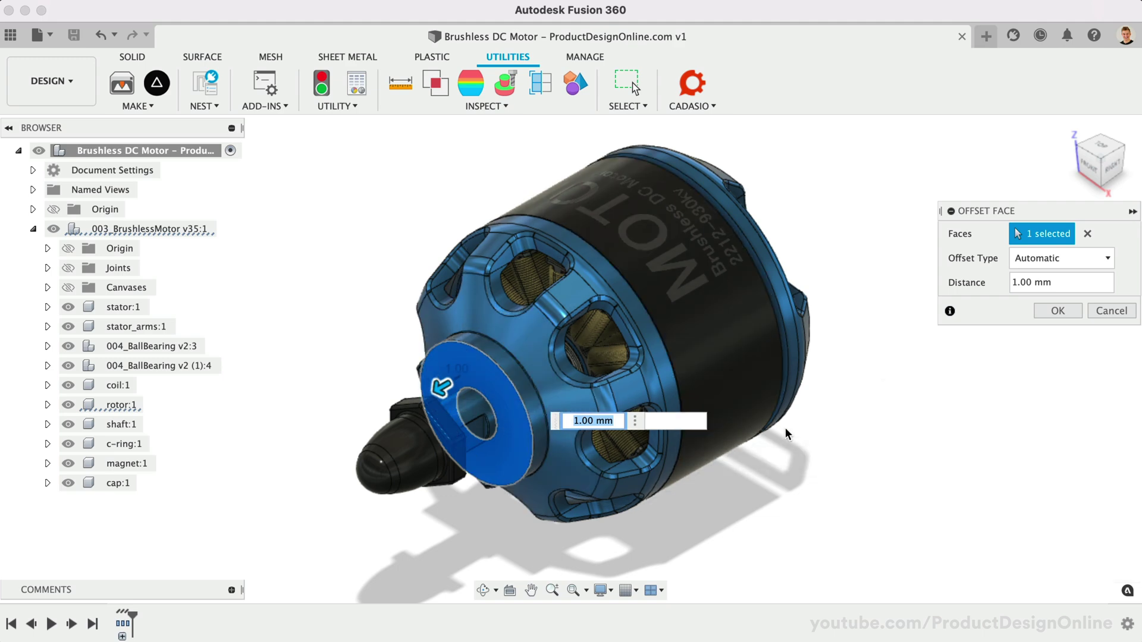
# - Apply the 1 mm face offset and save a new version of the motor design
pyautogui.click(1057, 310)
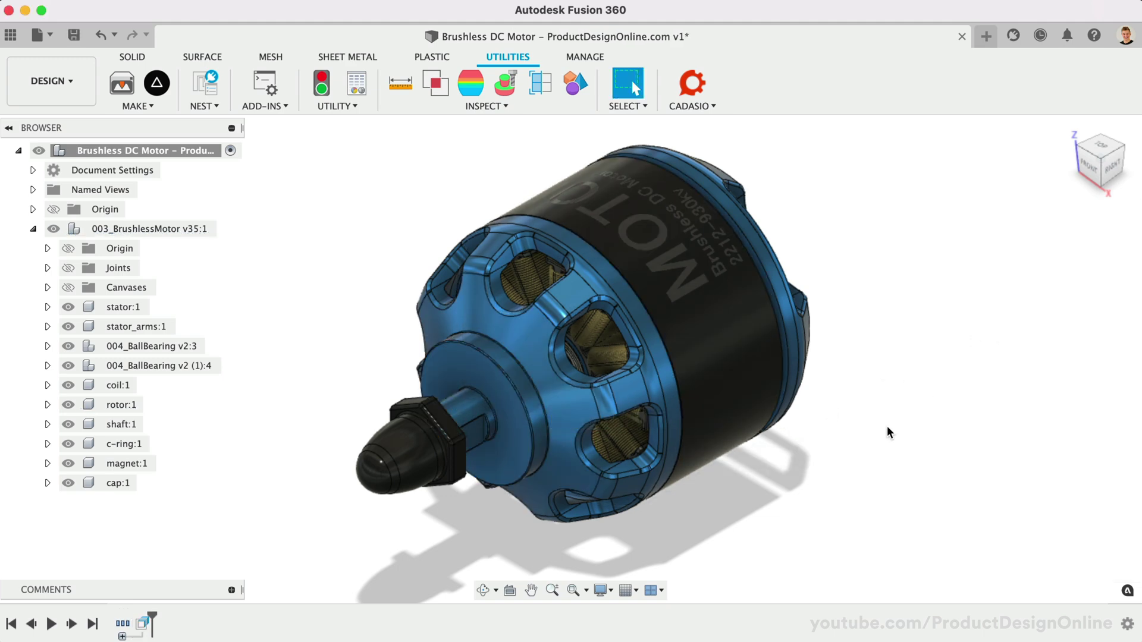
pyautogui.click(75, 36)
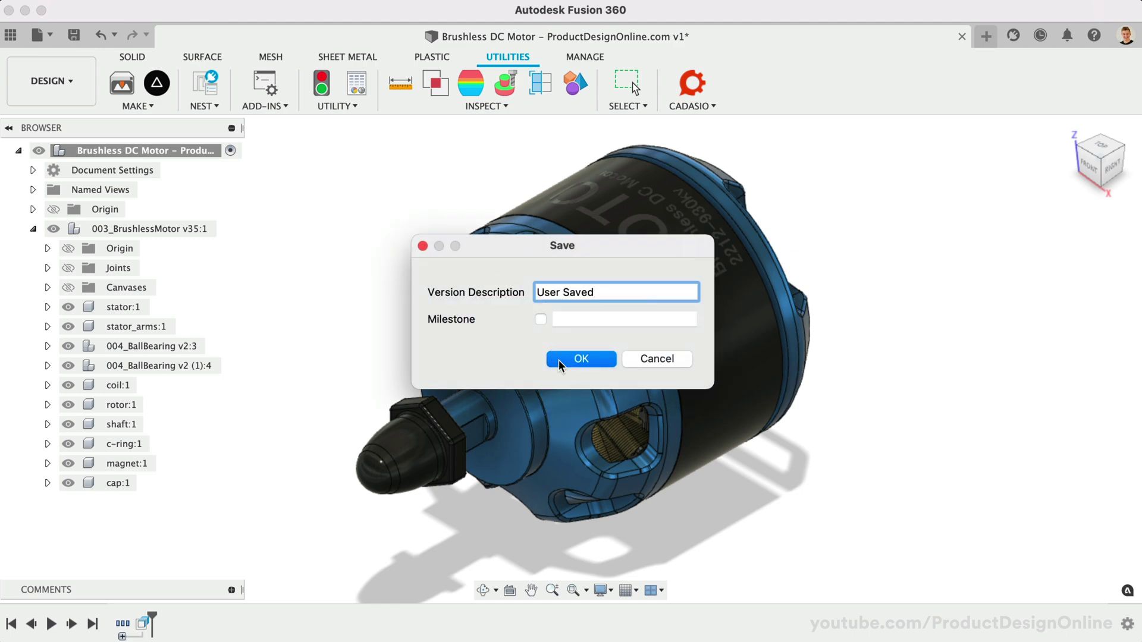
pyautogui.click(562, 357)
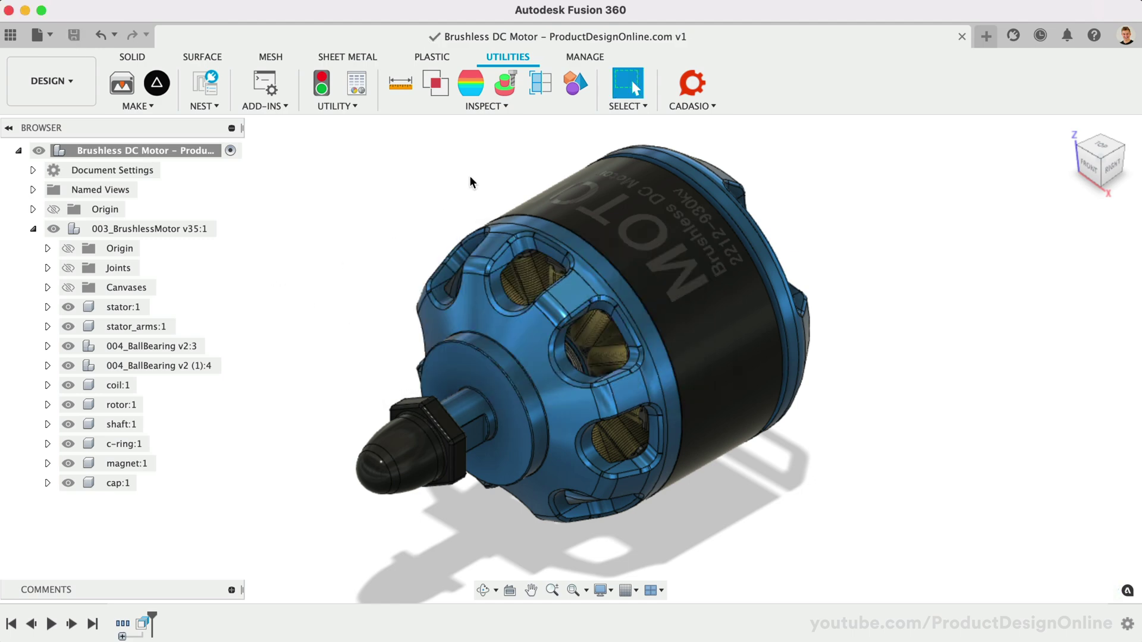
# - Update the existing Brushless Motor Cadasio project with the edited model, without revision comments
pyautogui.click(692, 87)
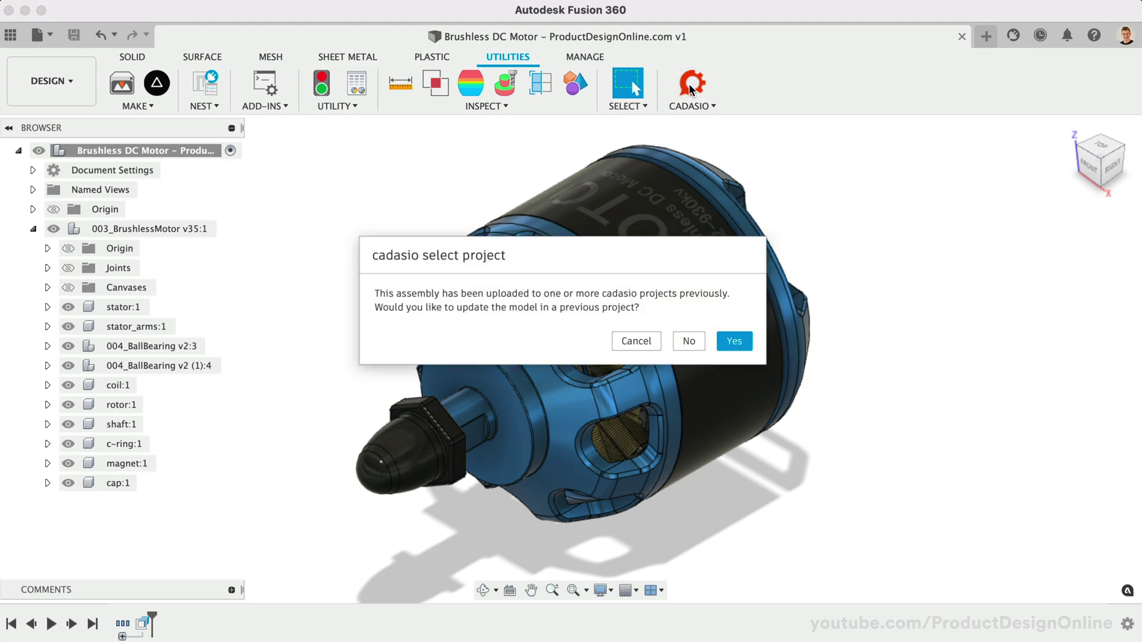
pyautogui.click(734, 341)
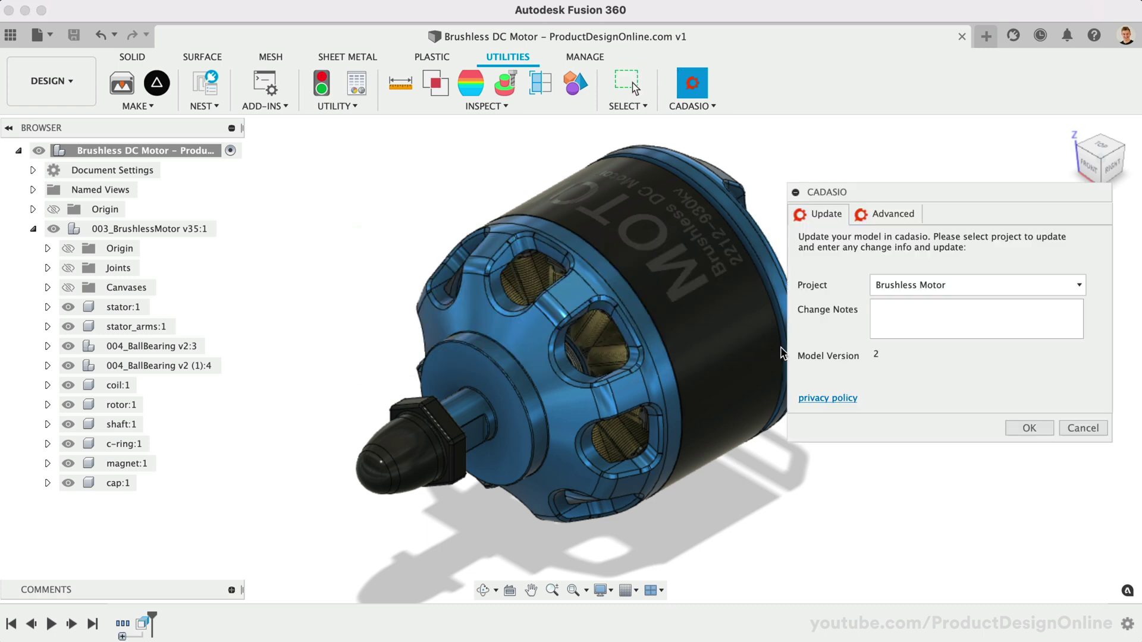
pyautogui.click(1028, 428)
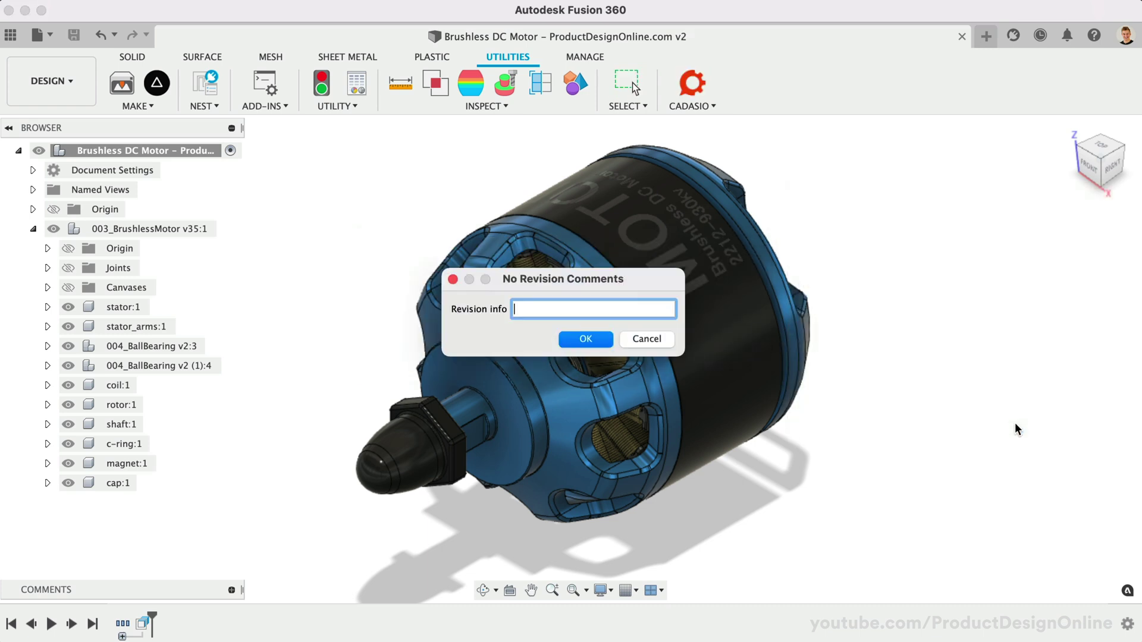
pyautogui.click(581, 341)
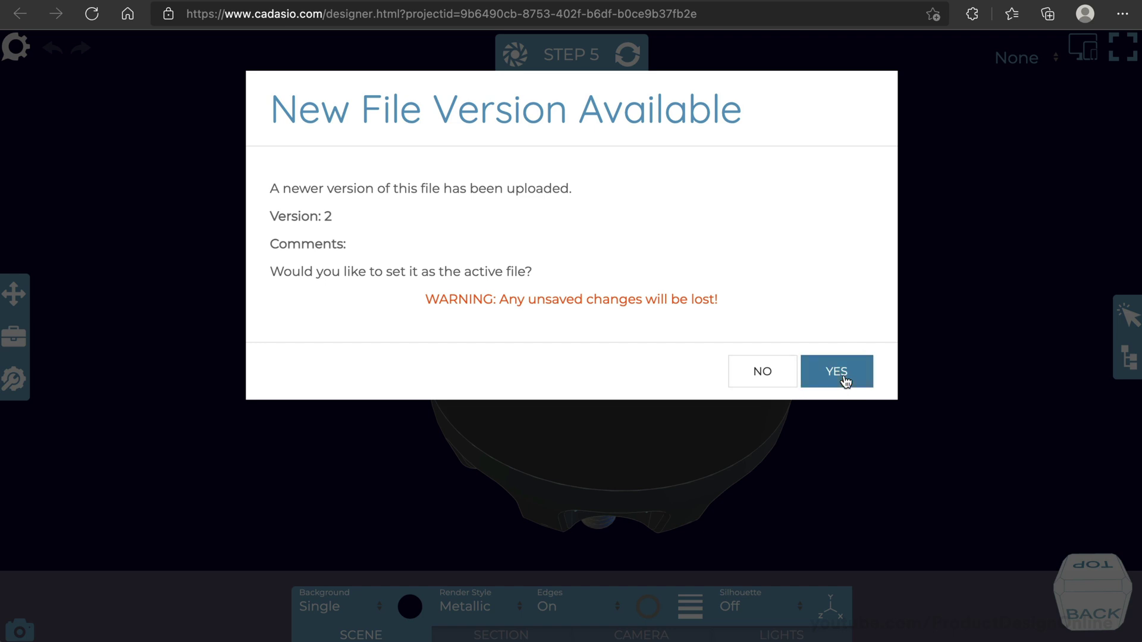
# - Make uploaded version 2 the active file and bring up the publishing tools
pyautogui.click(845, 378)
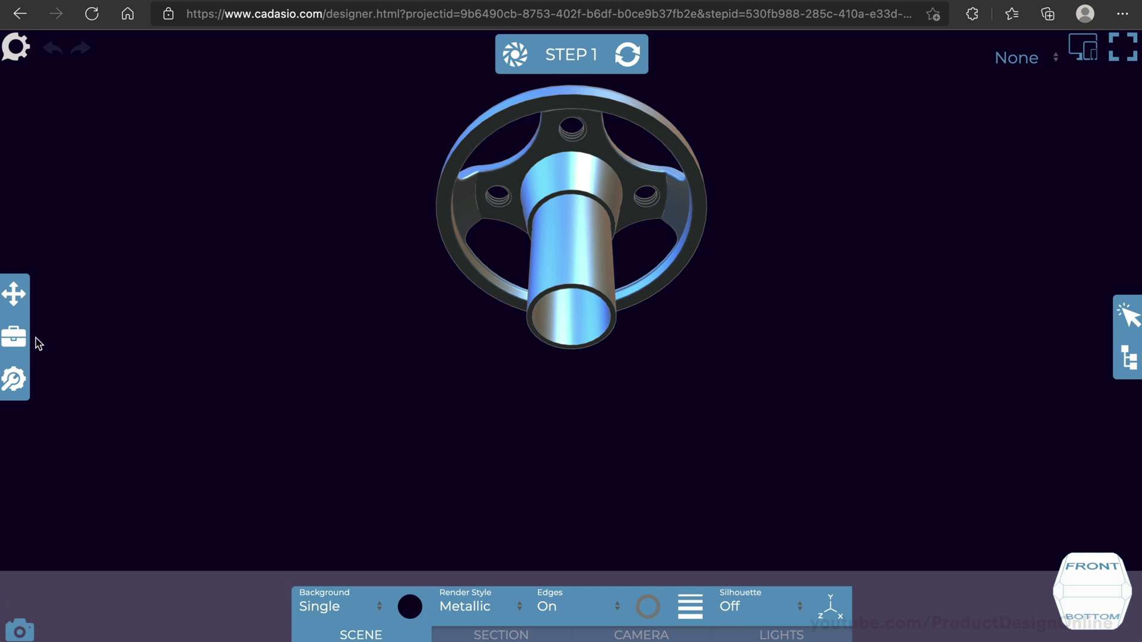
pyautogui.click(15, 378)
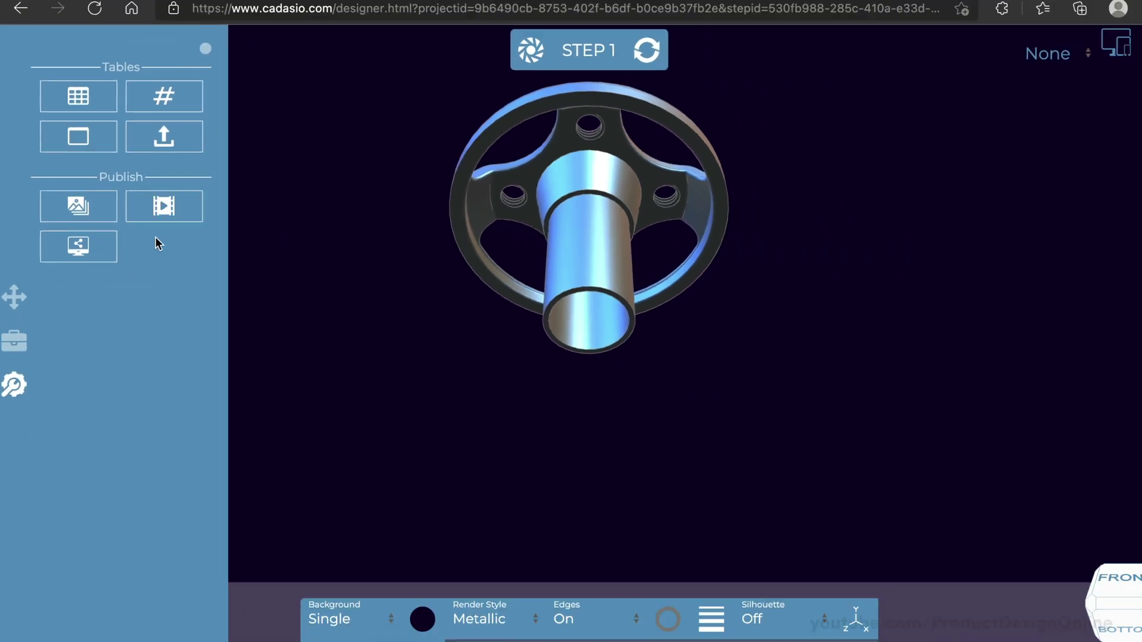
# - Publish the Brushless Motor guide online, copy its public URL and start the published guide
pyautogui.click(95, 250)
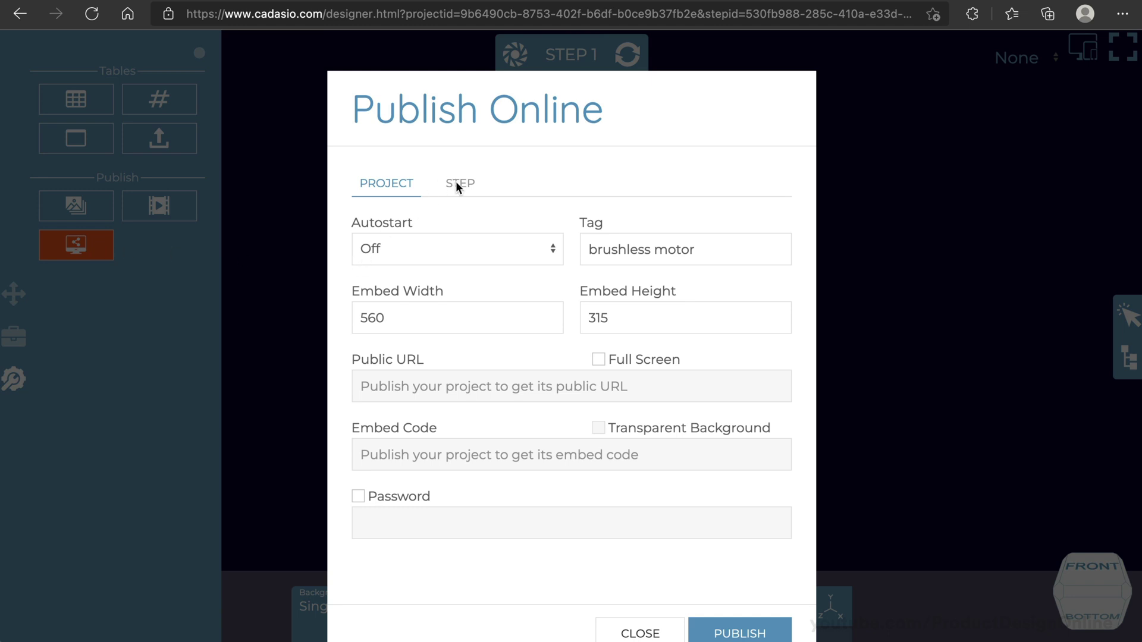
pyautogui.scroll(-2, 456, 181)
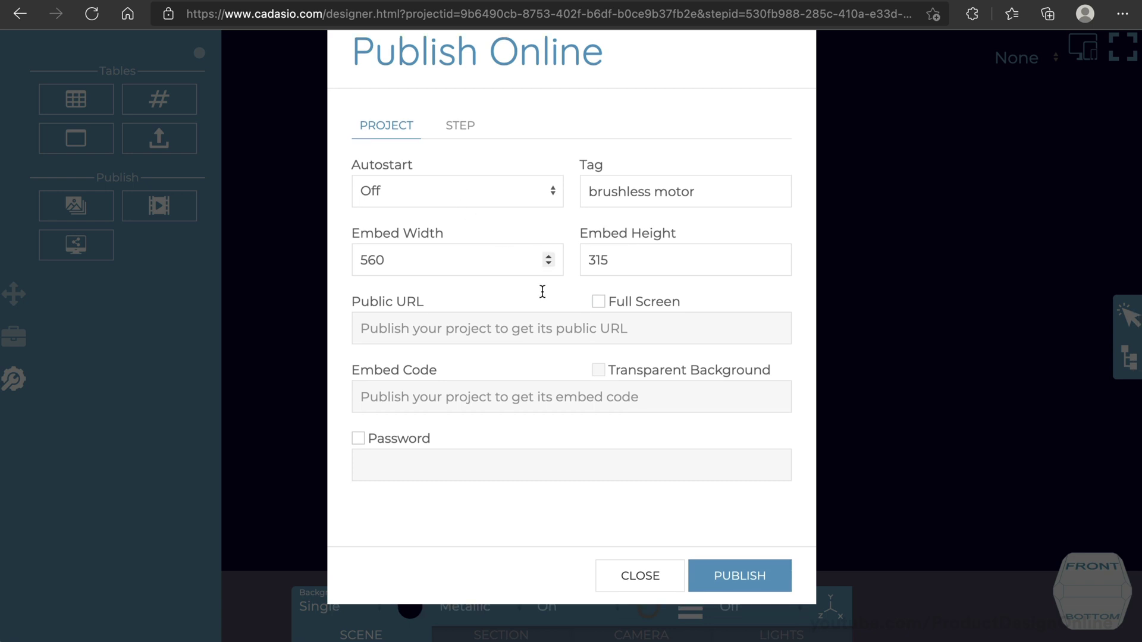
pyautogui.click(740, 575)
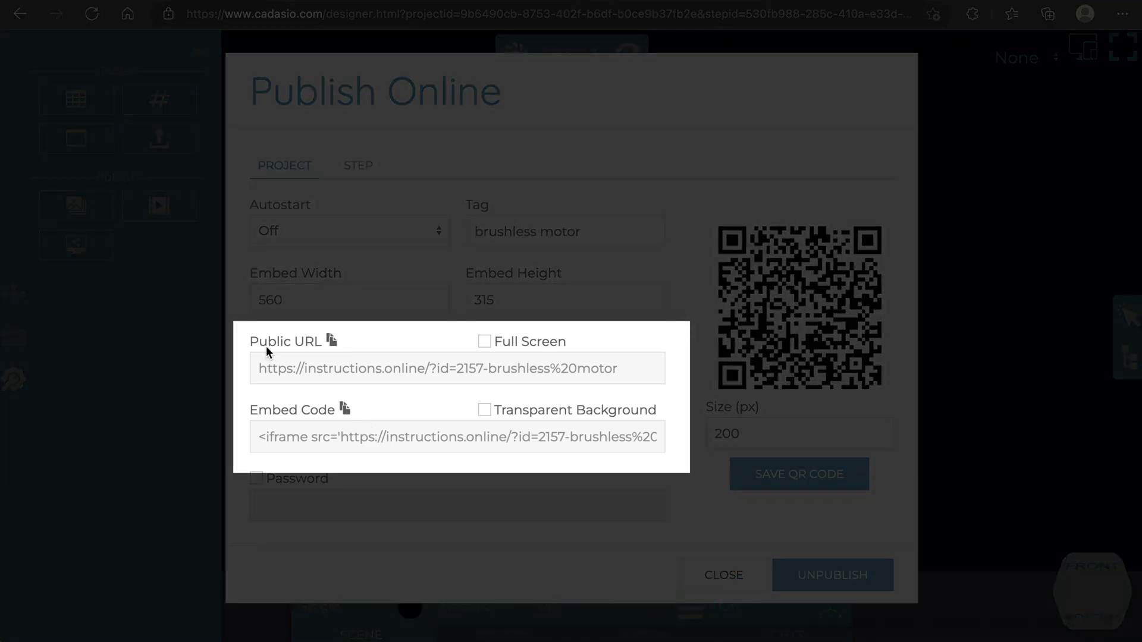
pyautogui.click(357, 442)
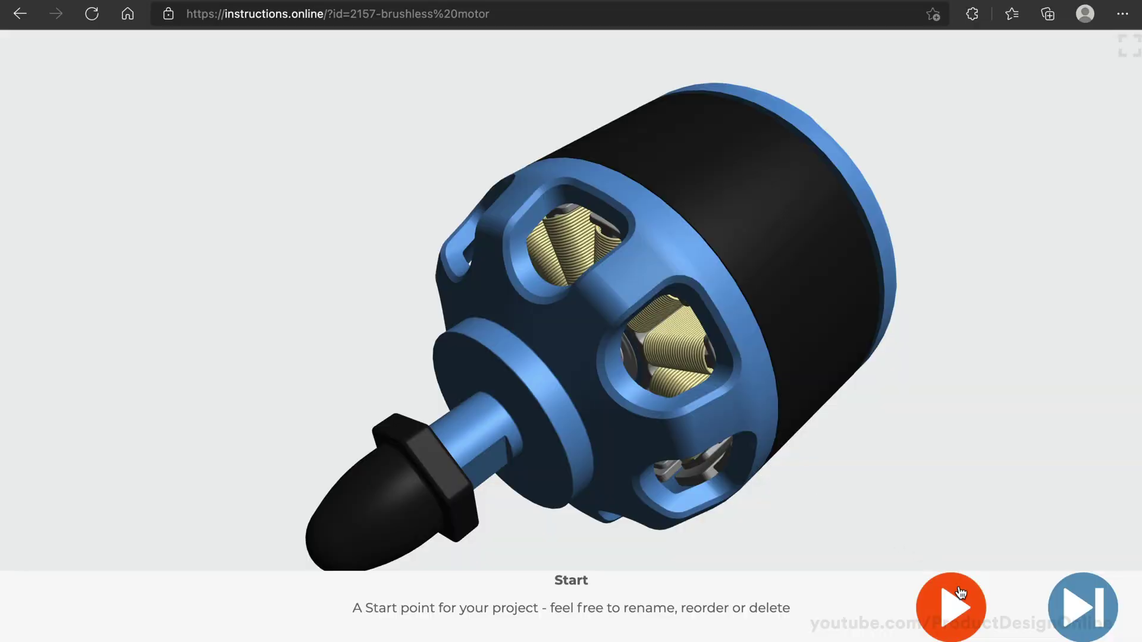
pyautogui.click(952, 607)
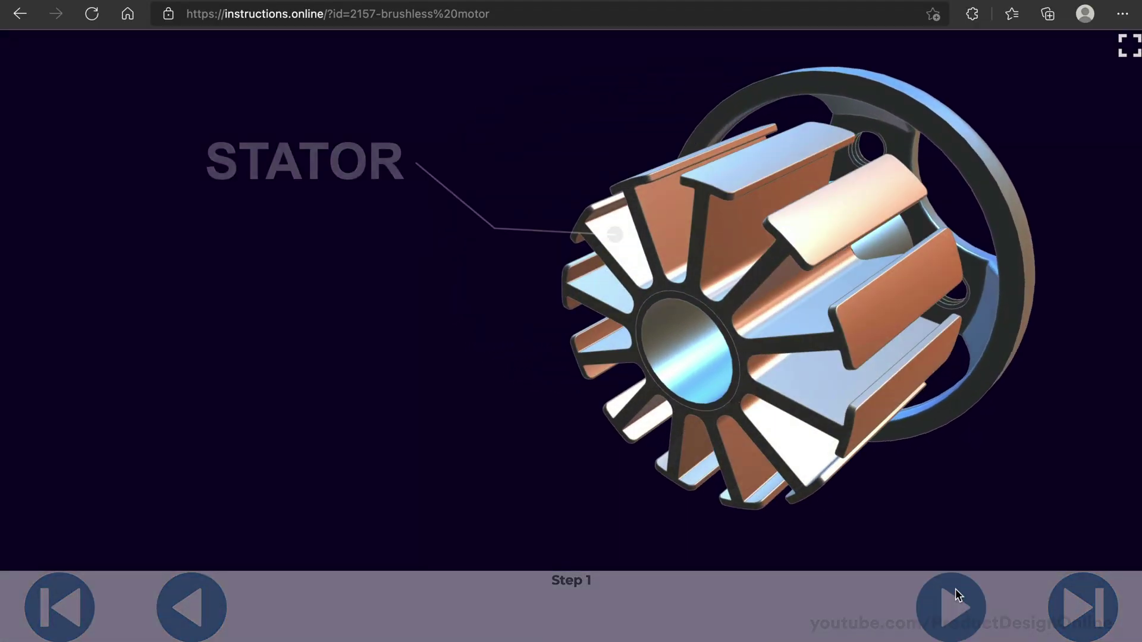
# - Advance the published motor guide through Steps 2, 3, 4 and 5
pyautogui.click(956, 589)
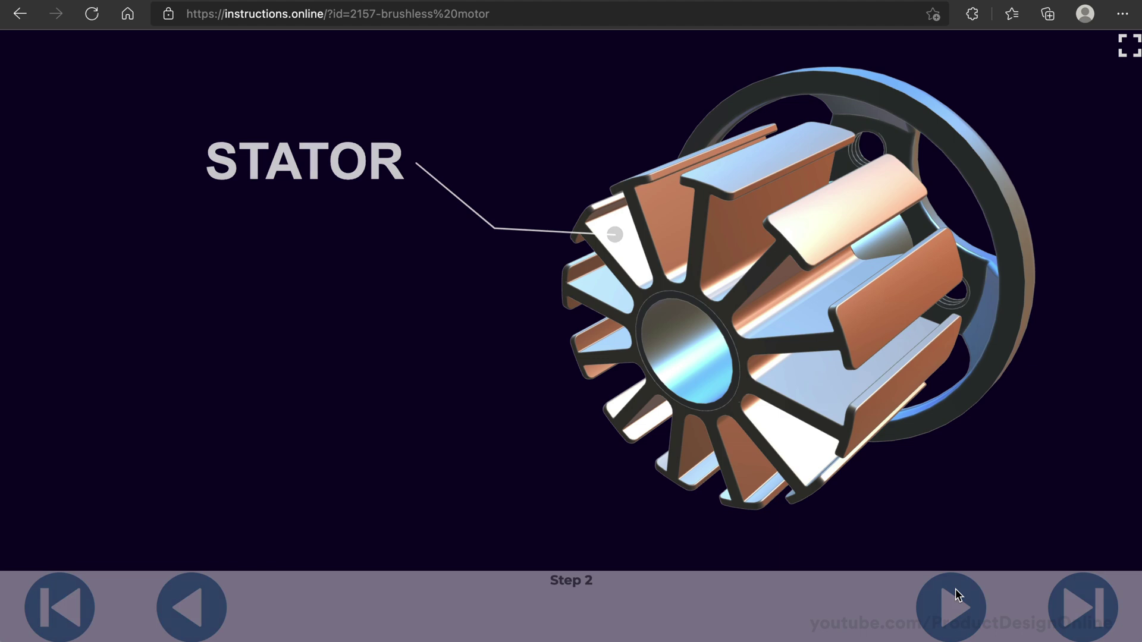
pyautogui.click(951, 606)
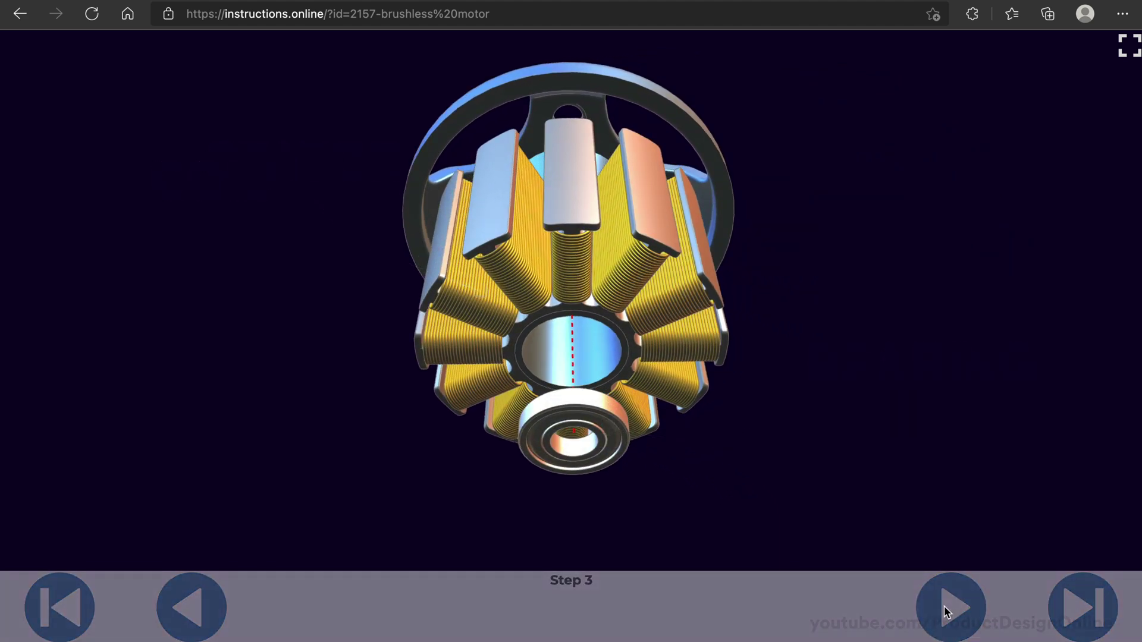
pyautogui.click(947, 609)
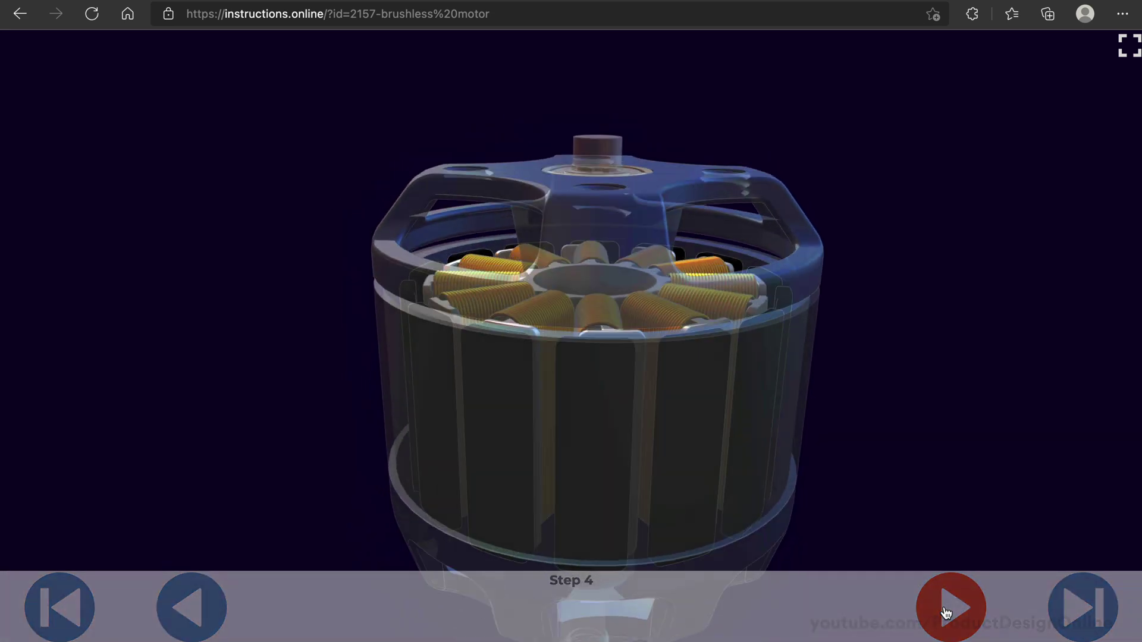
pyautogui.click(947, 610)
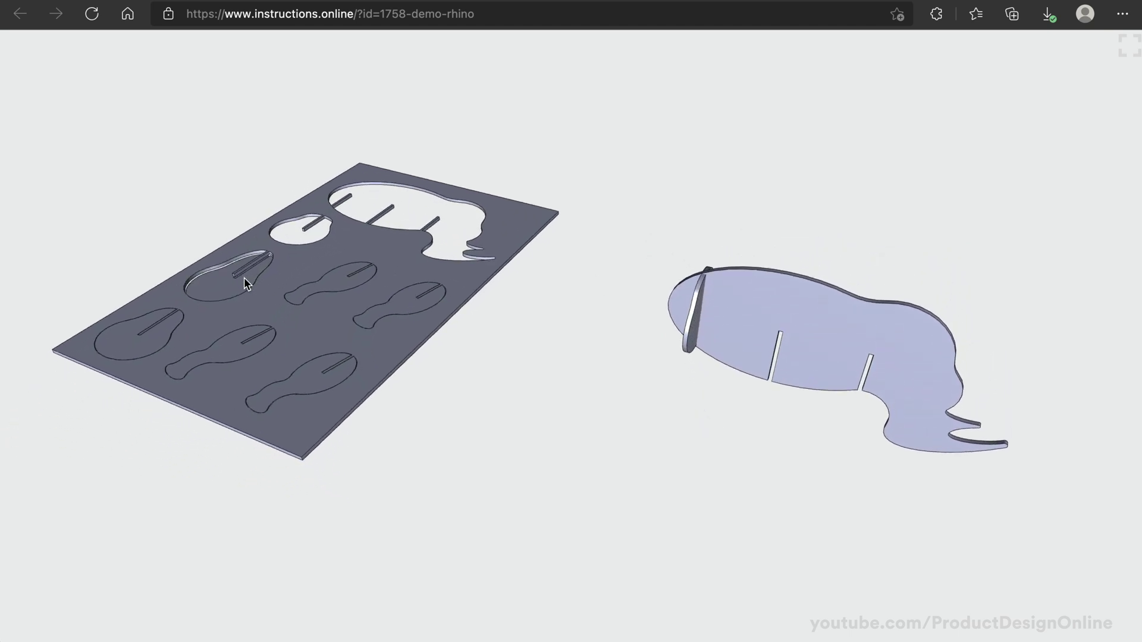
# - Detach two pear-shaped cutouts from the sheet so they attach as rhino legs
pyautogui.click(216, 284)
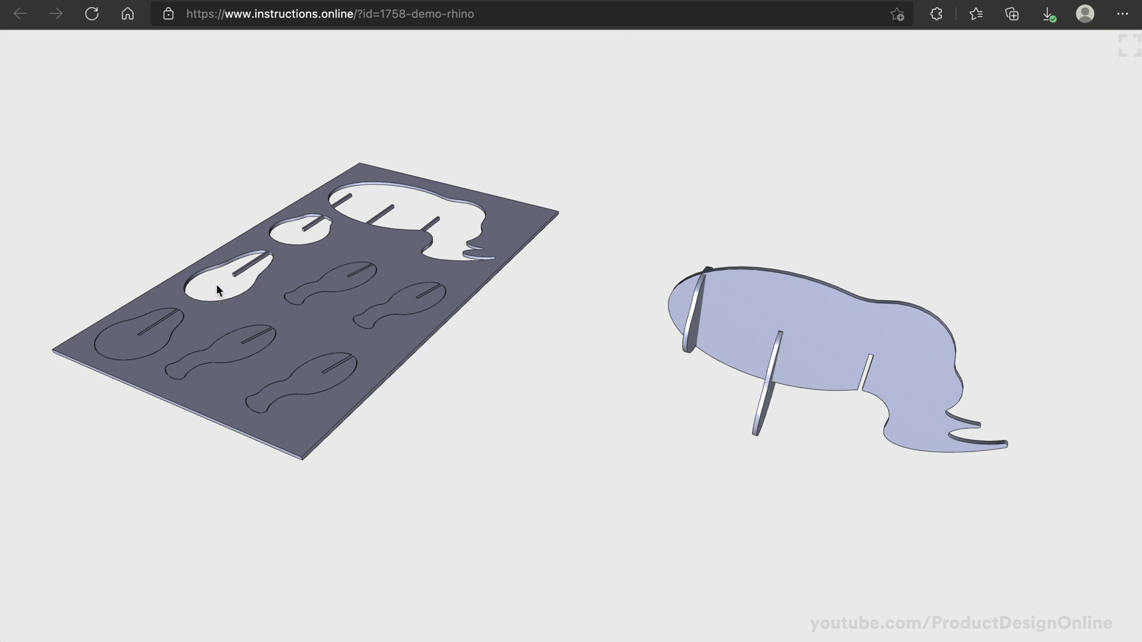
pyautogui.click(147, 339)
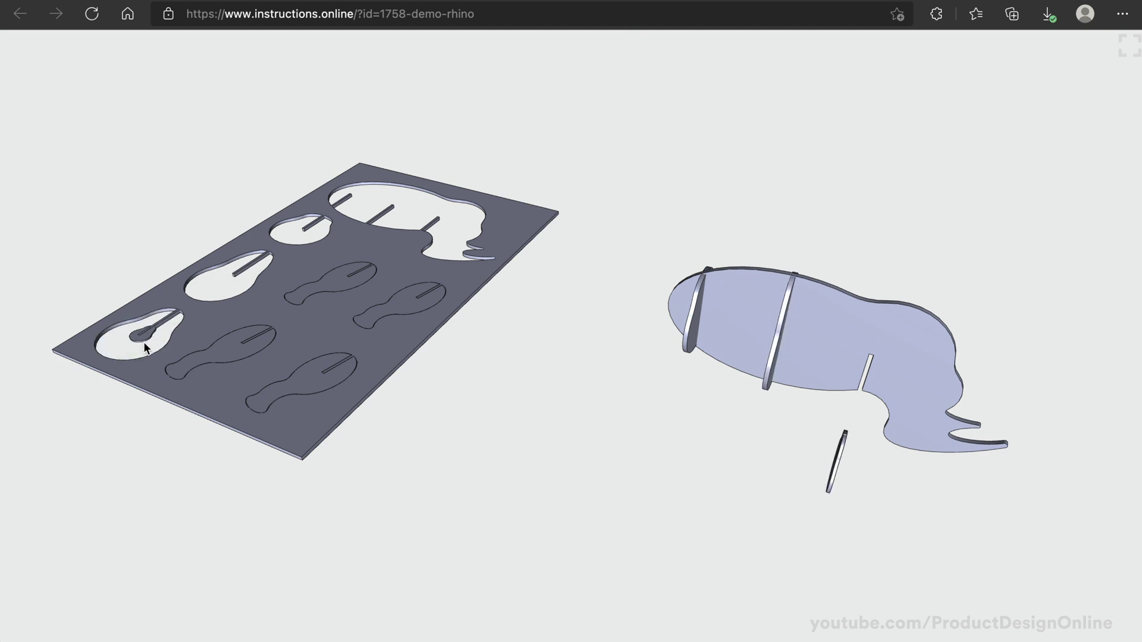